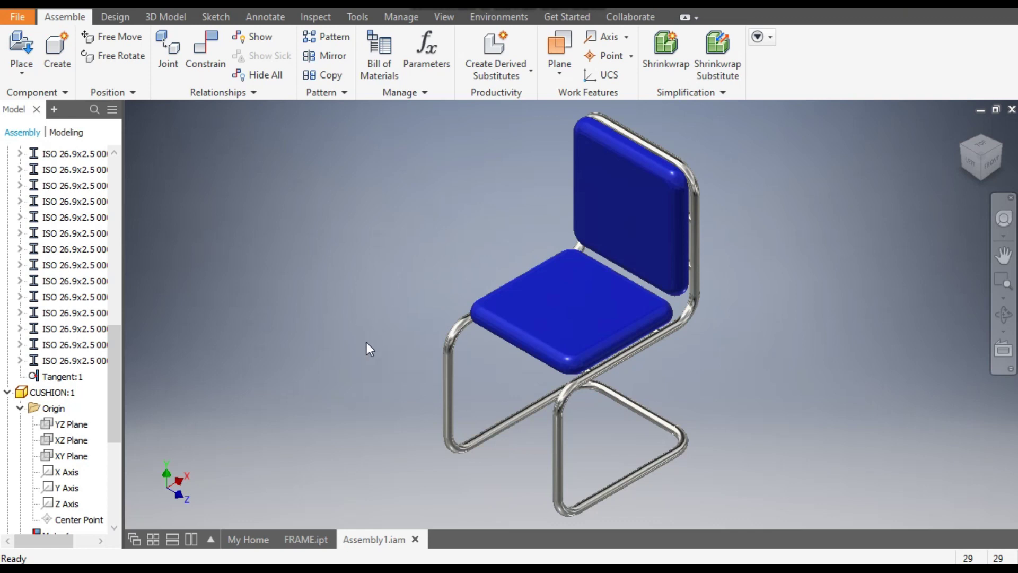
- Create a new part file from the metric Standard (mm).ipt template
left_click(305, 541)
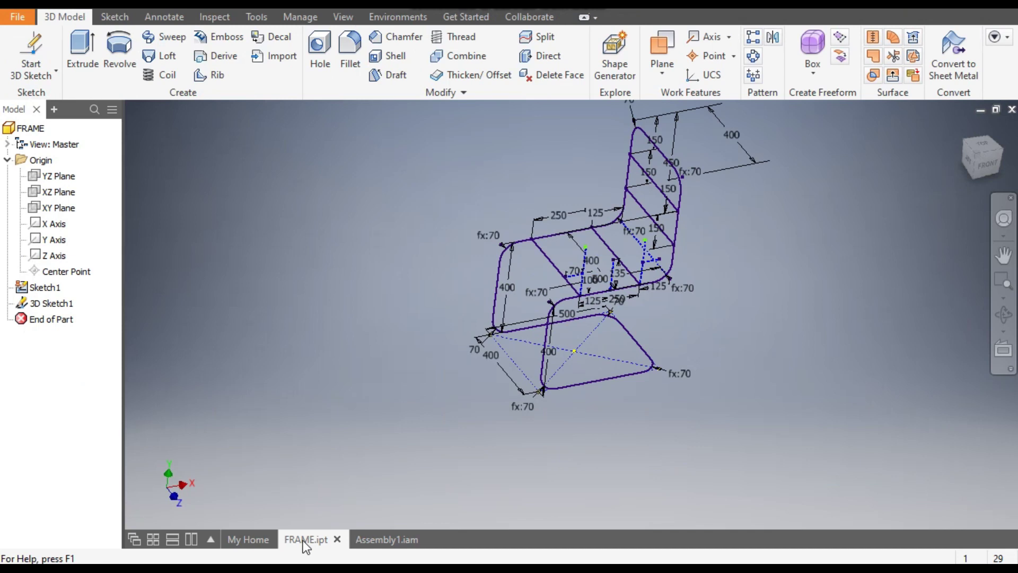
left_click(383, 542)
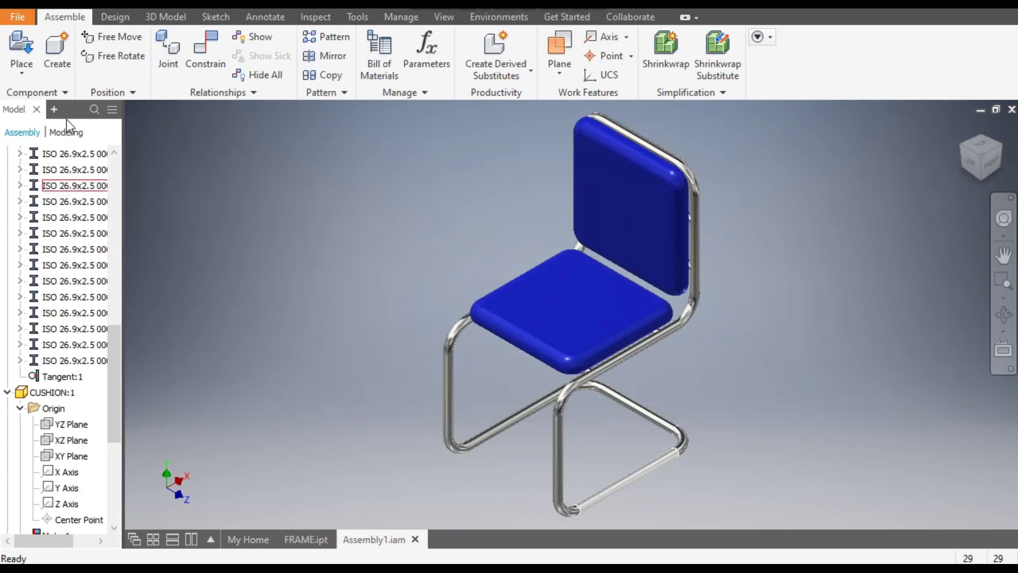
key("ctrl+n")
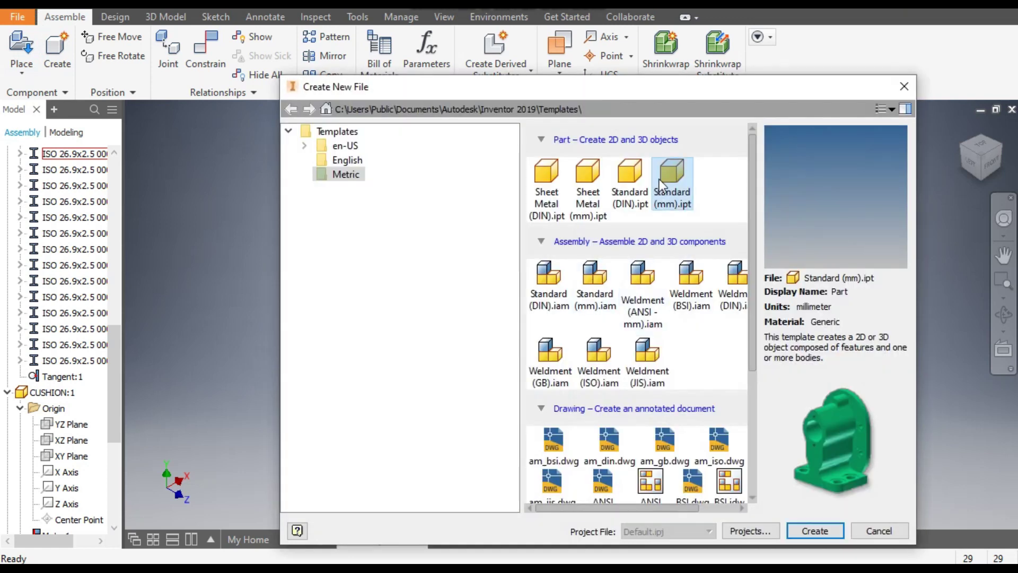
left_click(811, 530)
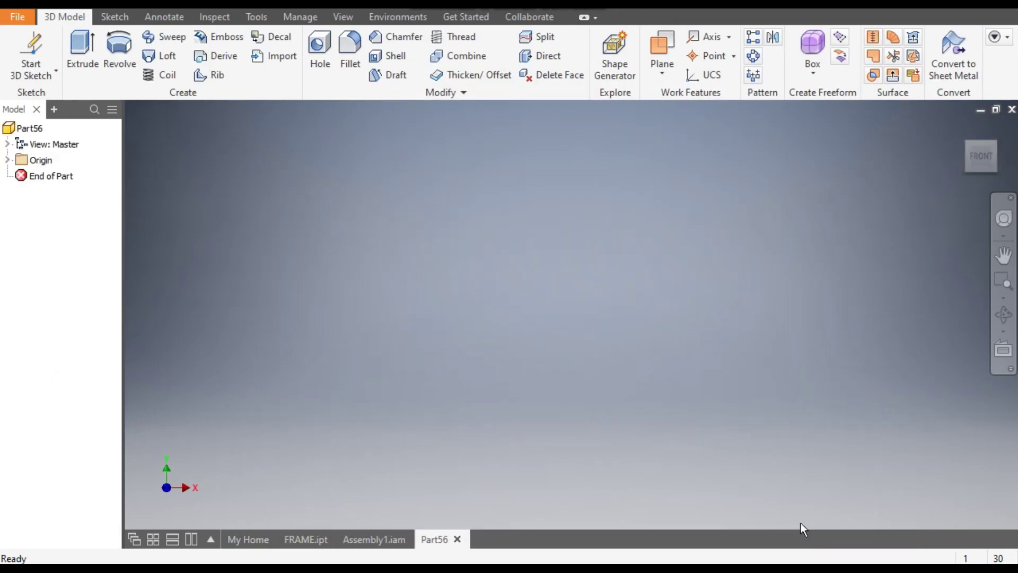
- Start a 2D sketch on the XZ plane of the new part
left_click(23, 71)
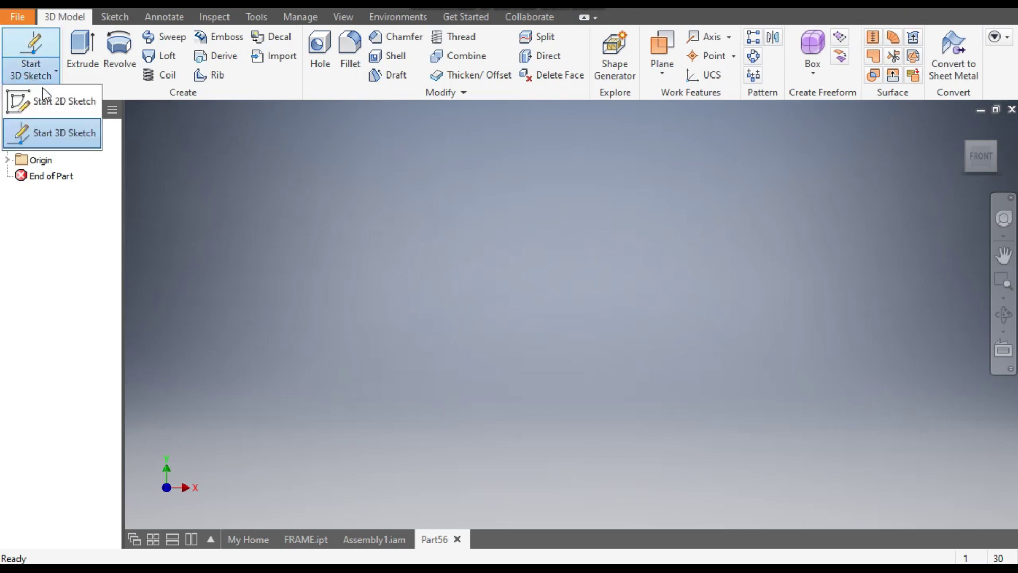
left_click(47, 100)
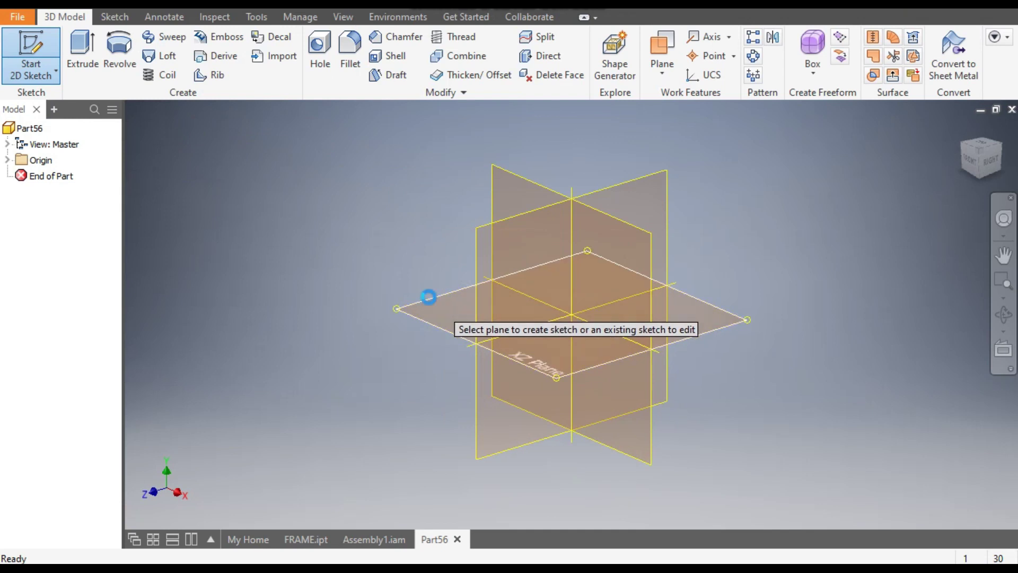
left_click(429, 298)
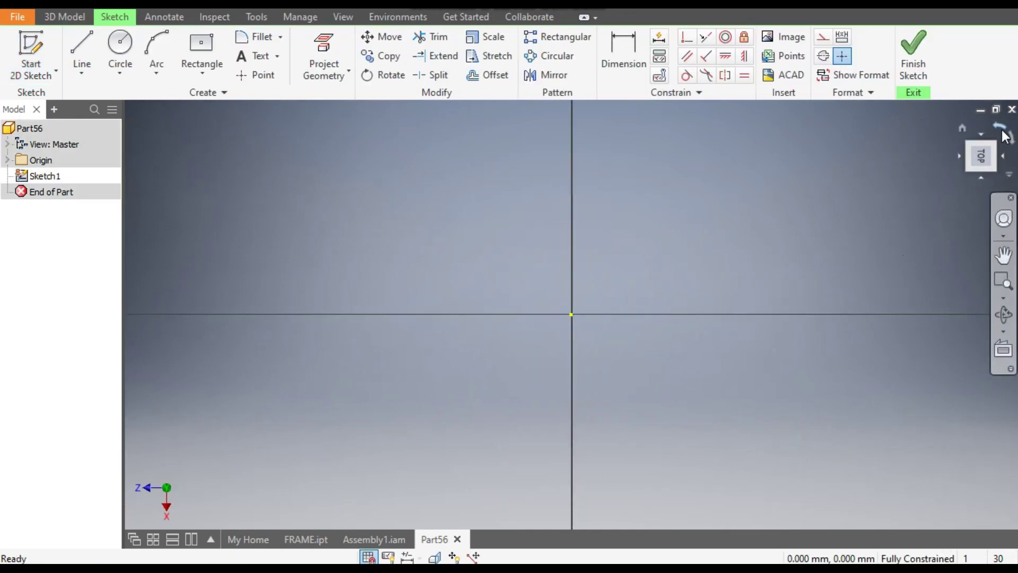
left_click(1002, 132)
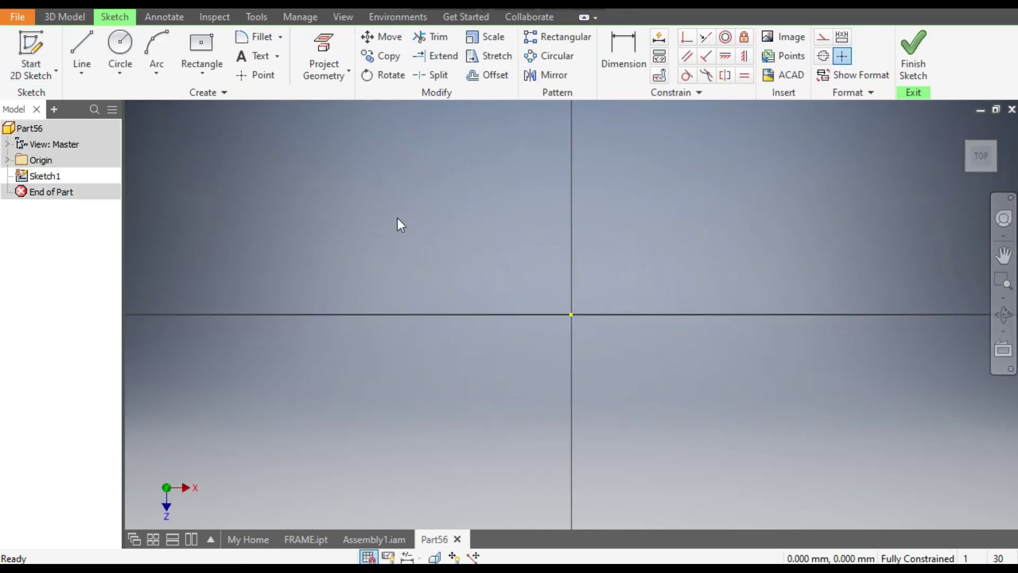
- Sketch a two-point center rectangle about 366 mm wide, centred on the origin
left_click(200, 73)
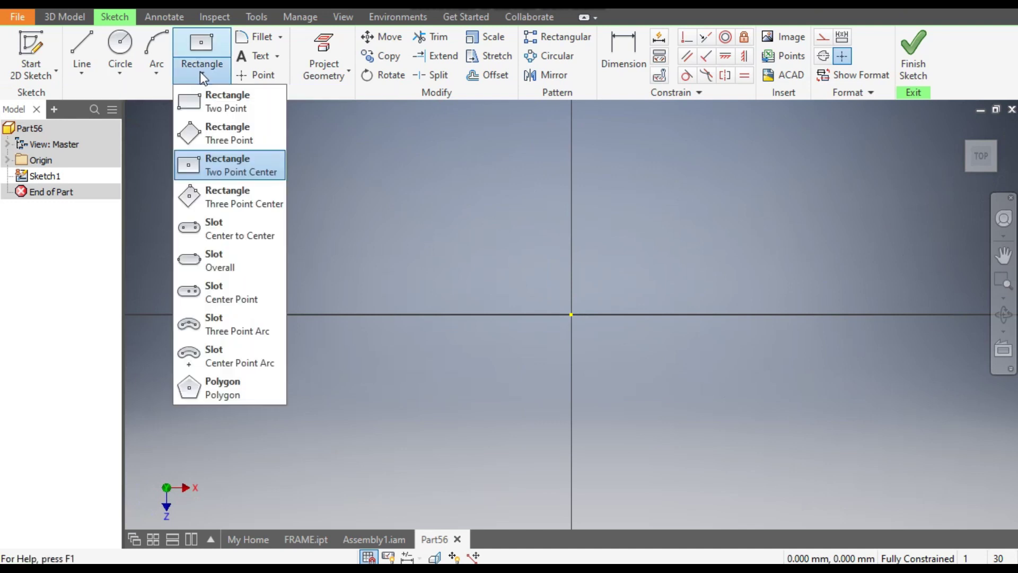
left_click(256, 170)
left_click(571, 314)
left_click(793, 188)
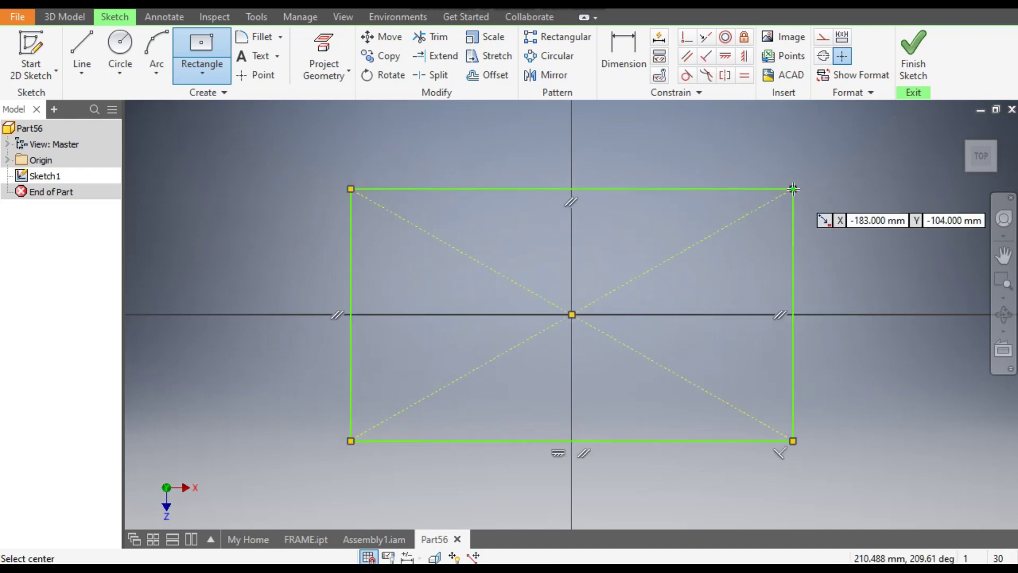
- Dimension the rectangle to 500 mm wide along X and 400 mm high along Z
left_click(624, 59)
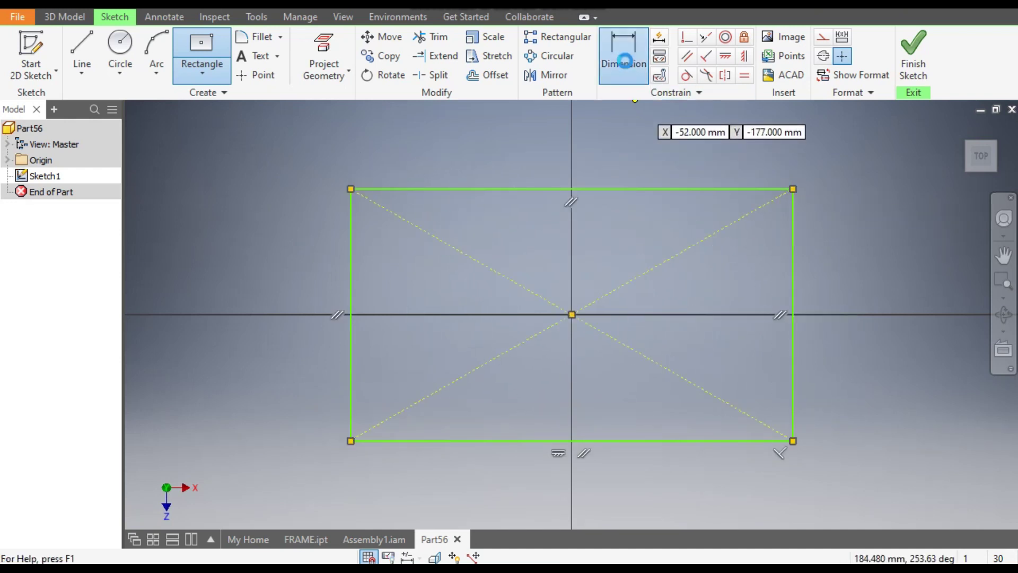
left_click(626, 188)
left_click(623, 148)
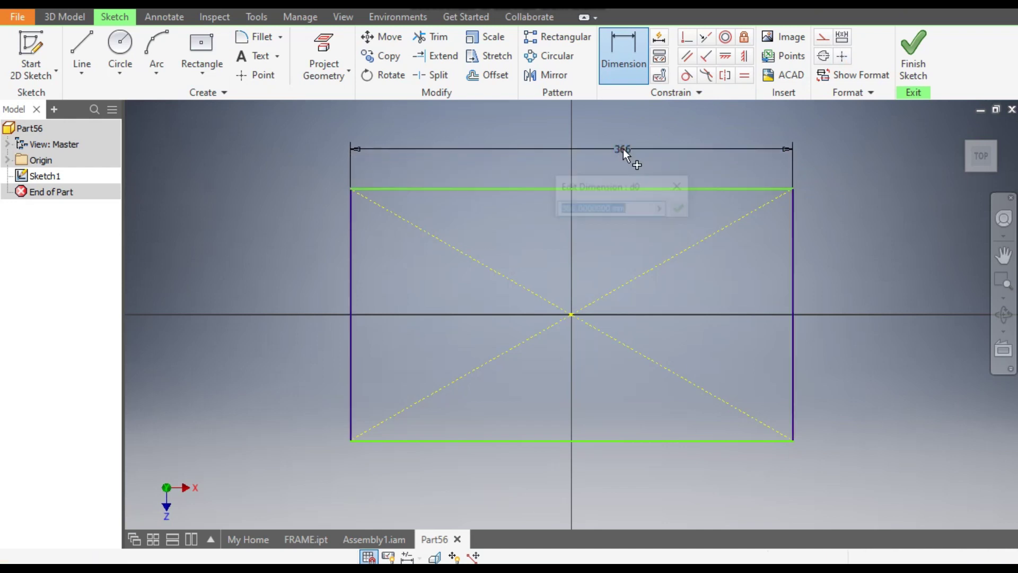
type("500")
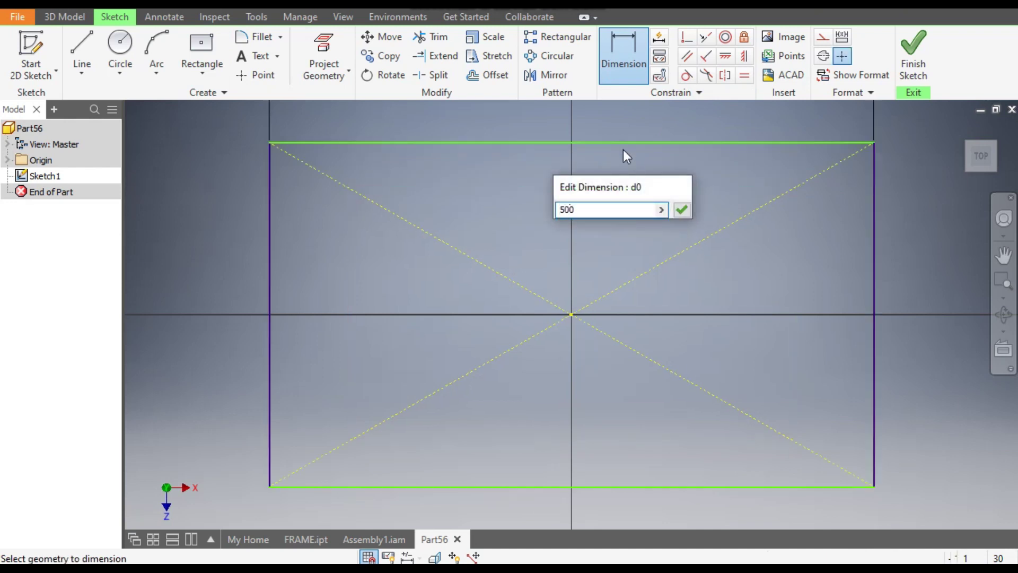
key("Return")
scroll(365, 280, "down", 4)
left_click(329, 288)
left_click(308, 279)
type("400")
key("Return")
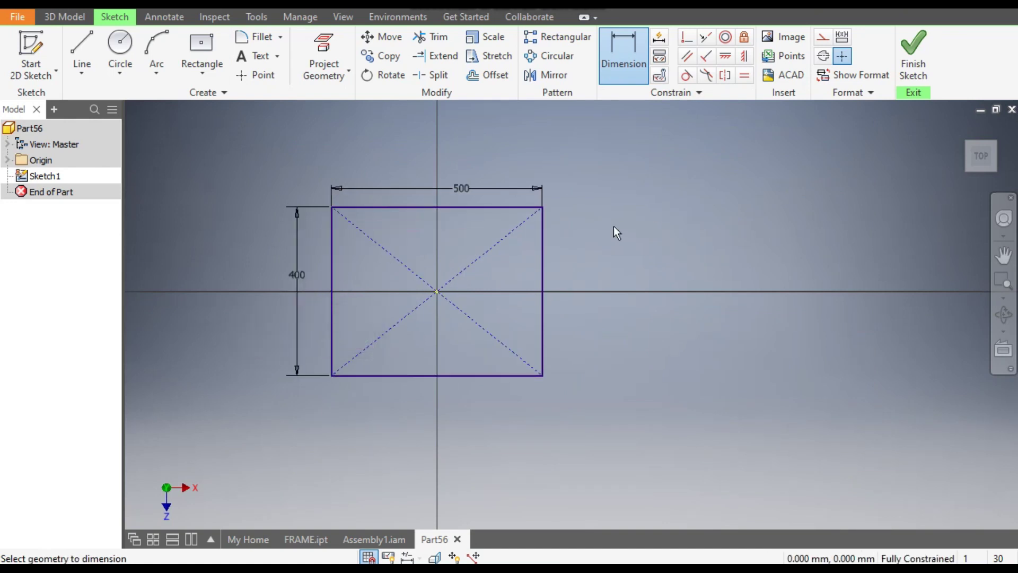
key("Escape")
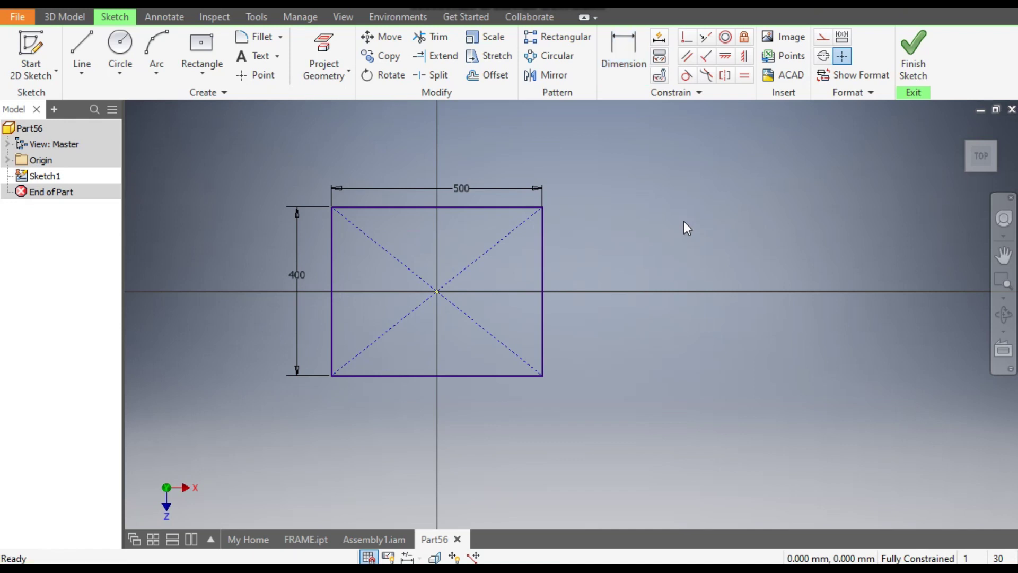
- Convert the whole rectangle to construction lines and finish the 2D sketch
mouse_move(634, 137)
left_mouse_down()
mouse_move(236, 402)
mouse_move(220, 431)
left_mouse_up()
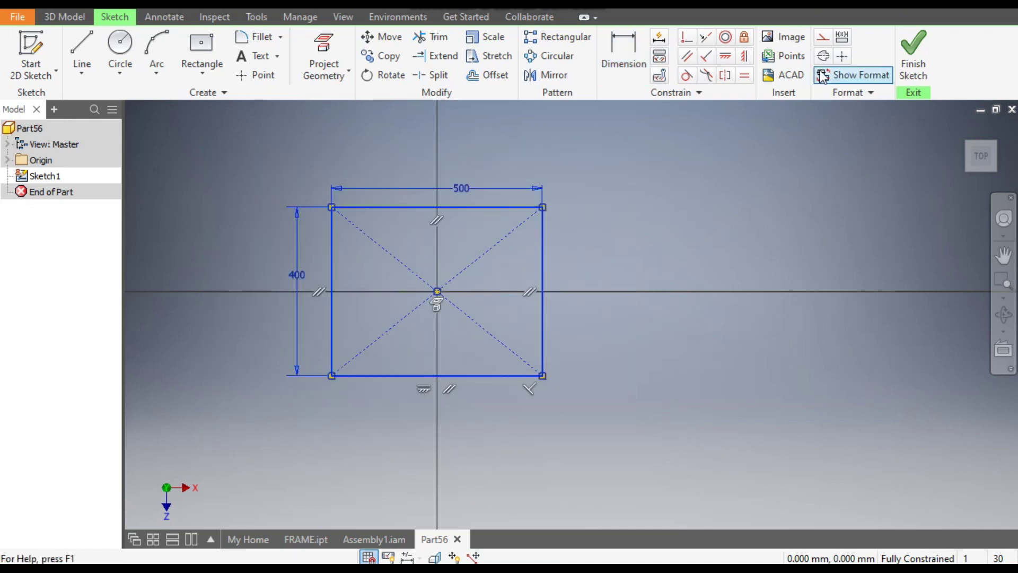
left_click(822, 44)
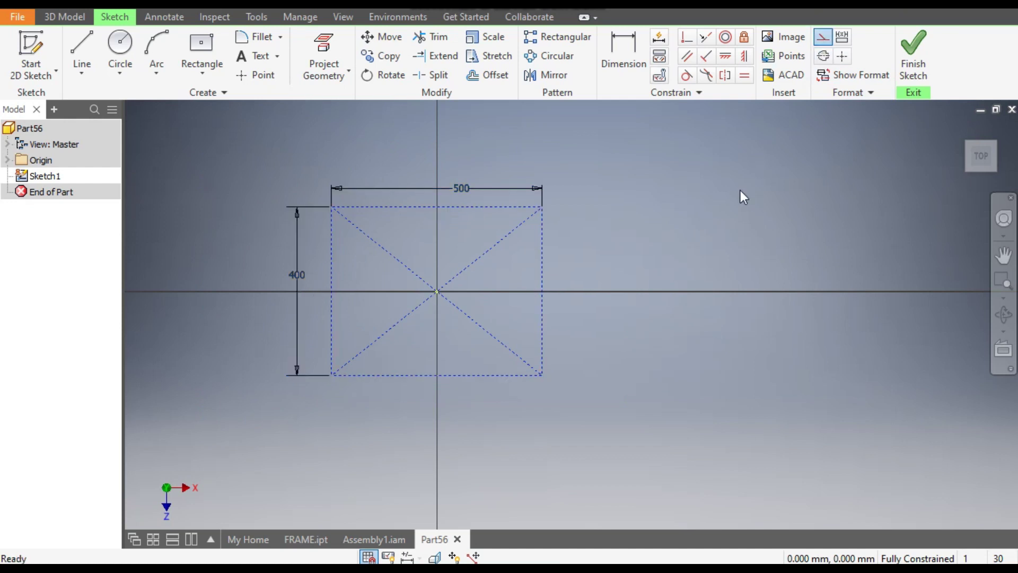
left_click(913, 53)
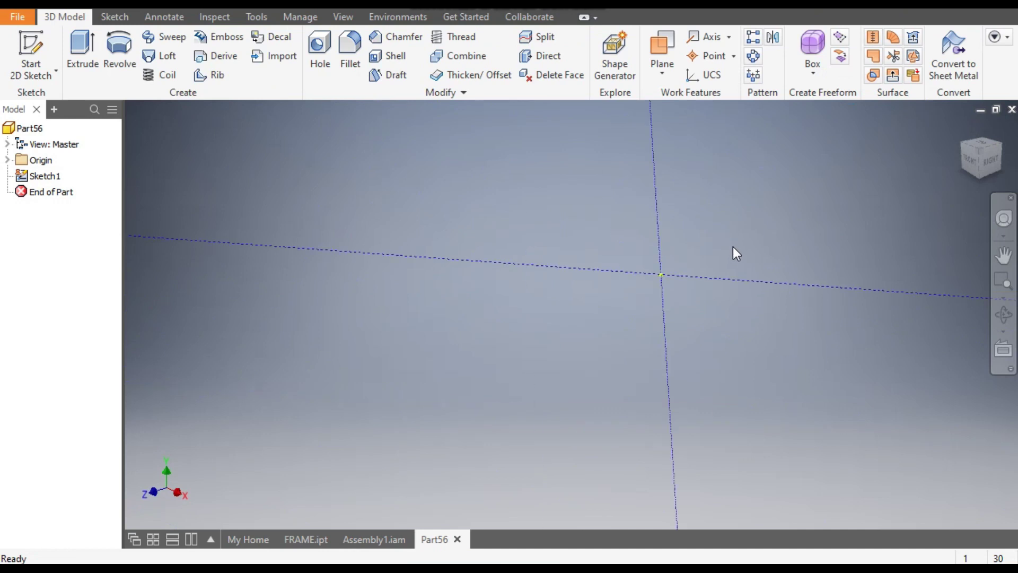
- In a new 3D sketch, draw three connected lines over the construction rectangle's sides, leaving the 400 mm side at the negative X end open
left_click(960, 142)
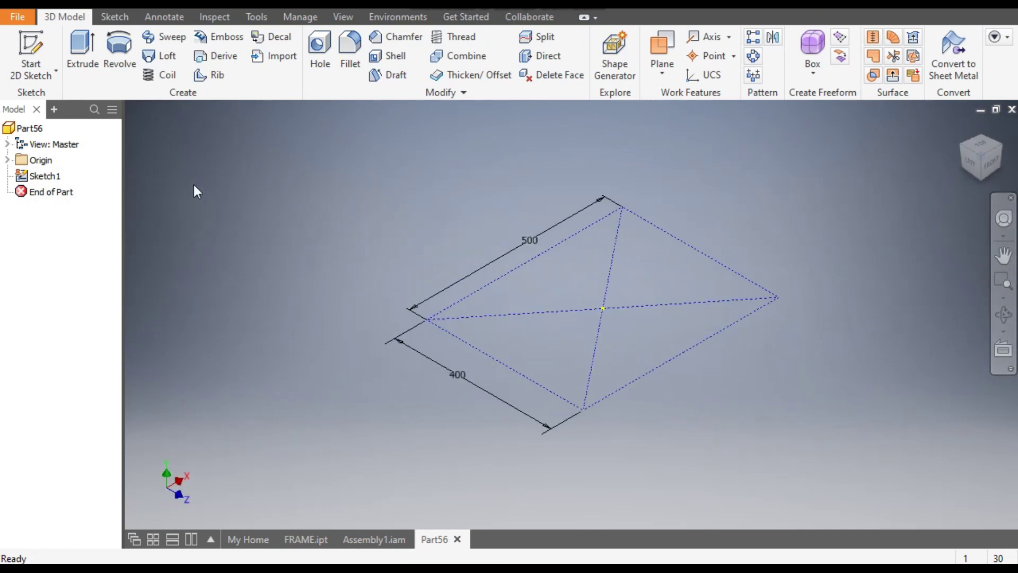
left_click(42, 75)
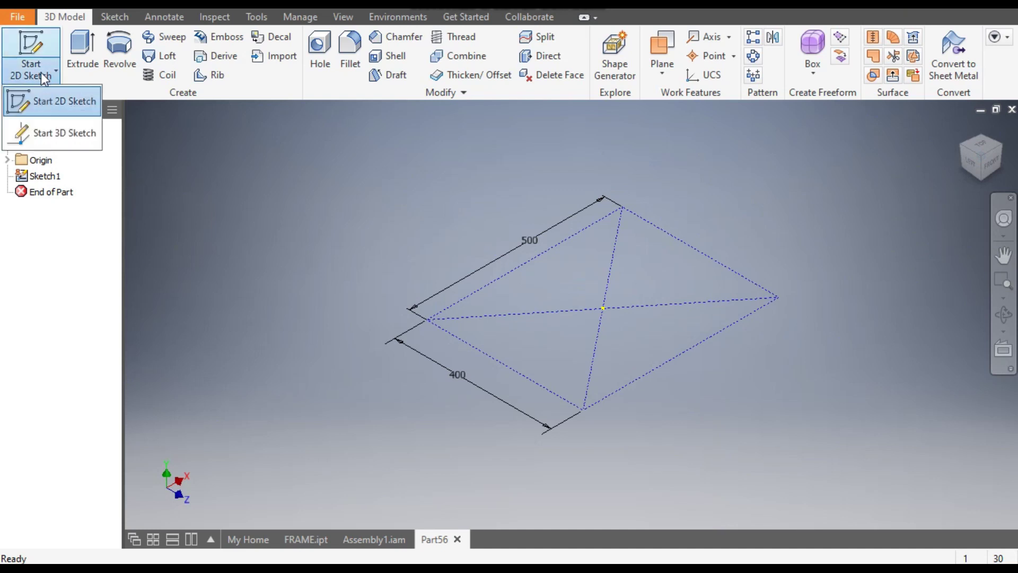
left_click(58, 133)
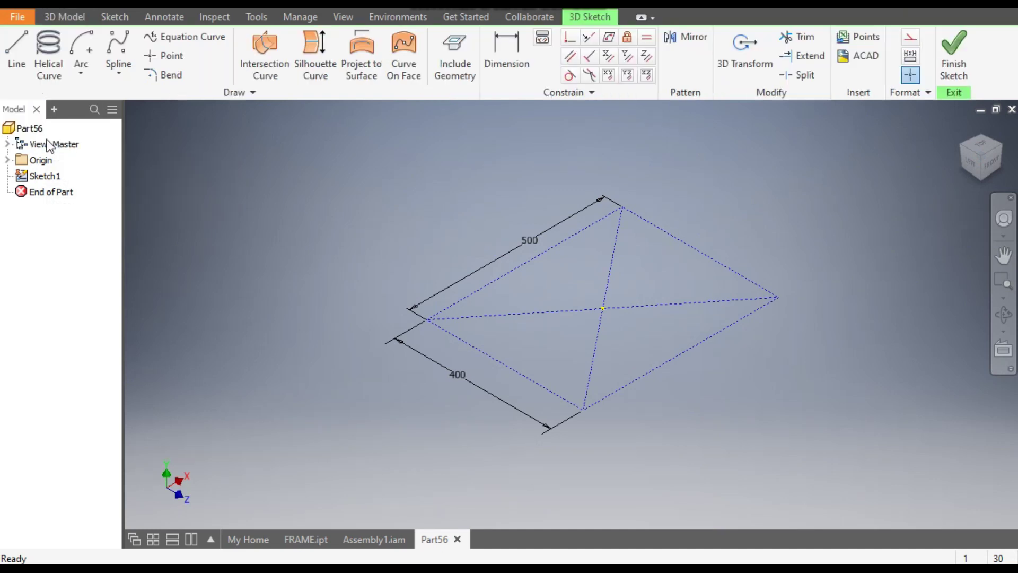
left_click(17, 52)
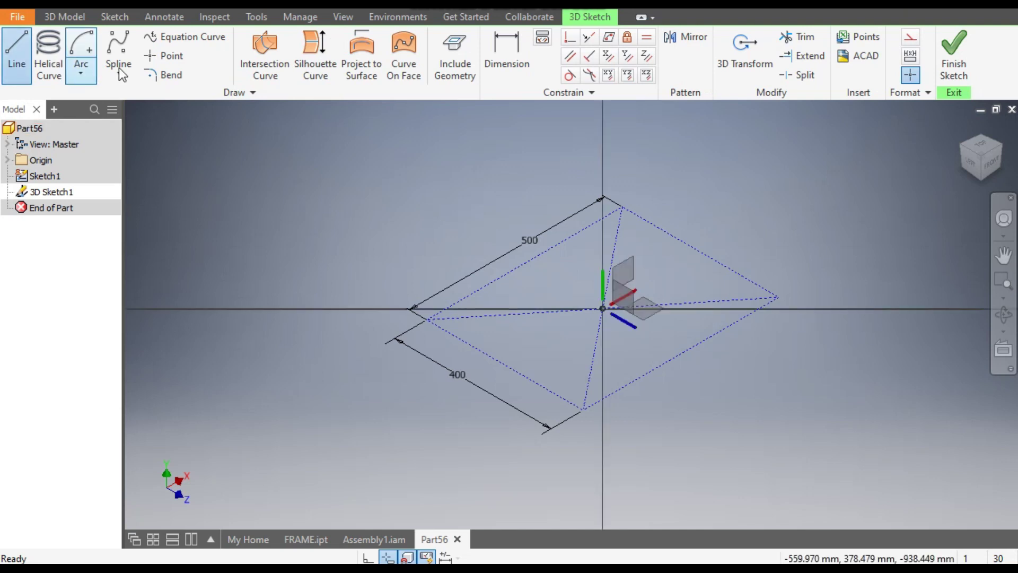
left_click(427, 320)
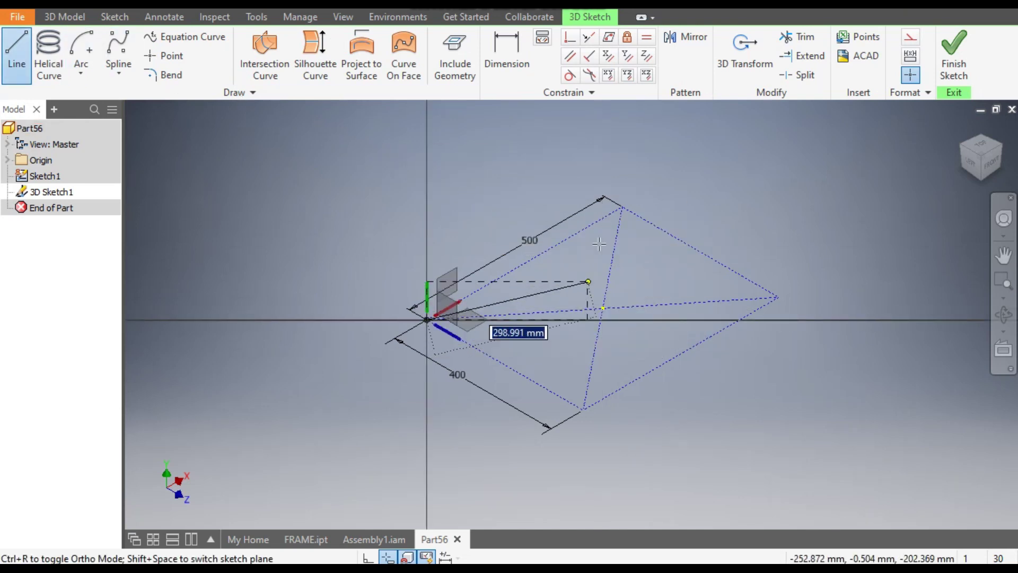
left_click(623, 206)
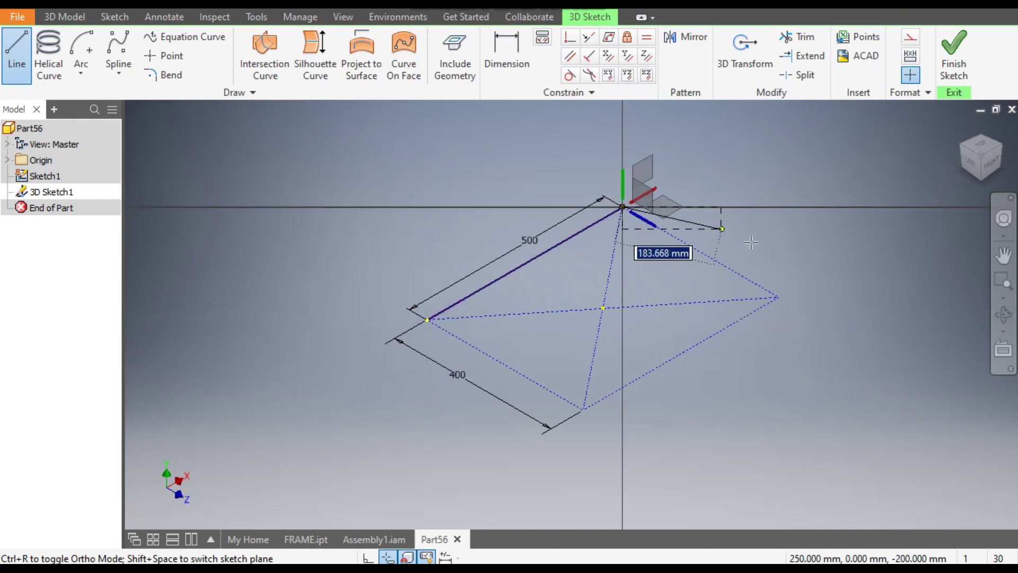
left_click(778, 297)
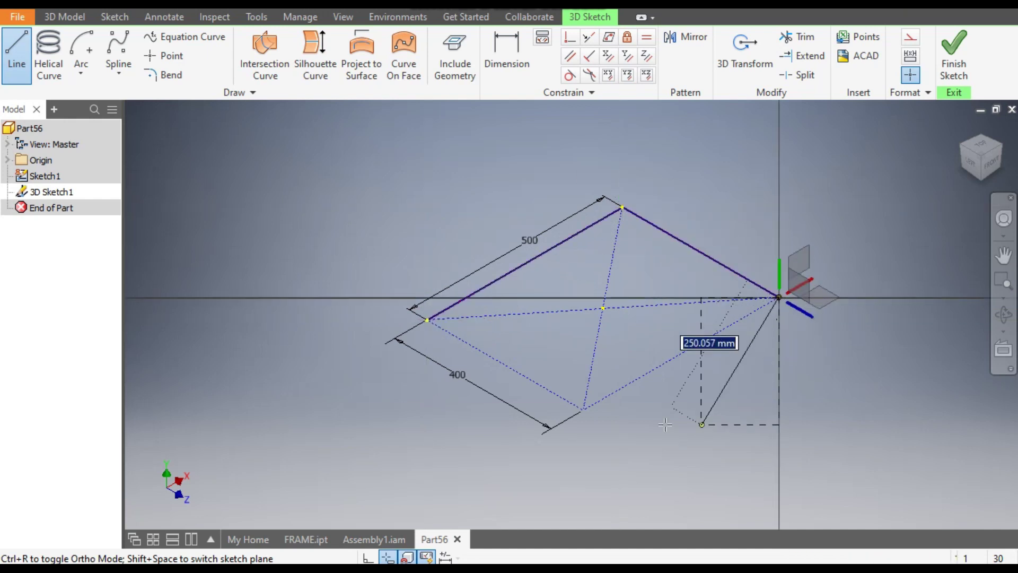
left_click(582, 409)
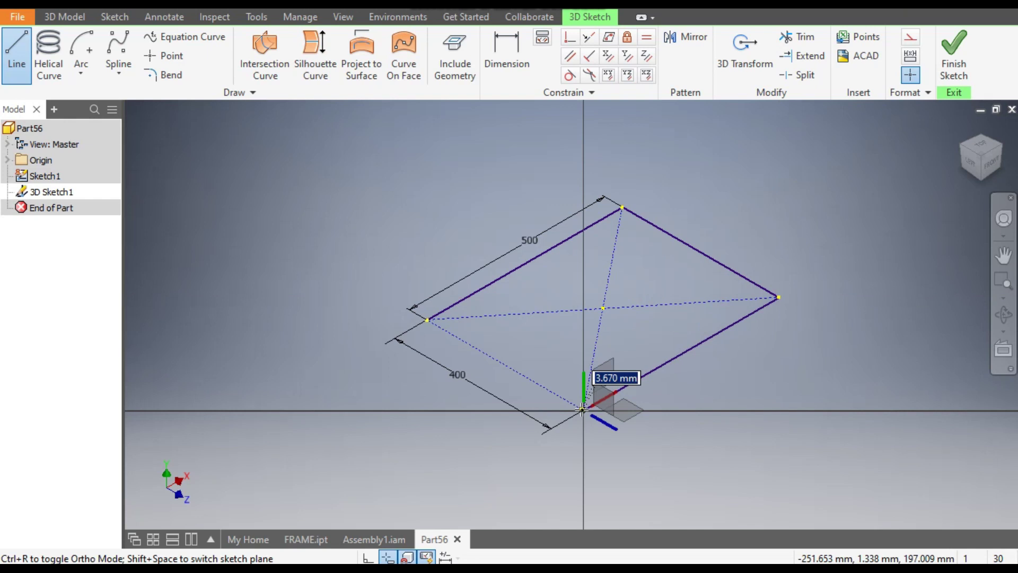
key("Escape")
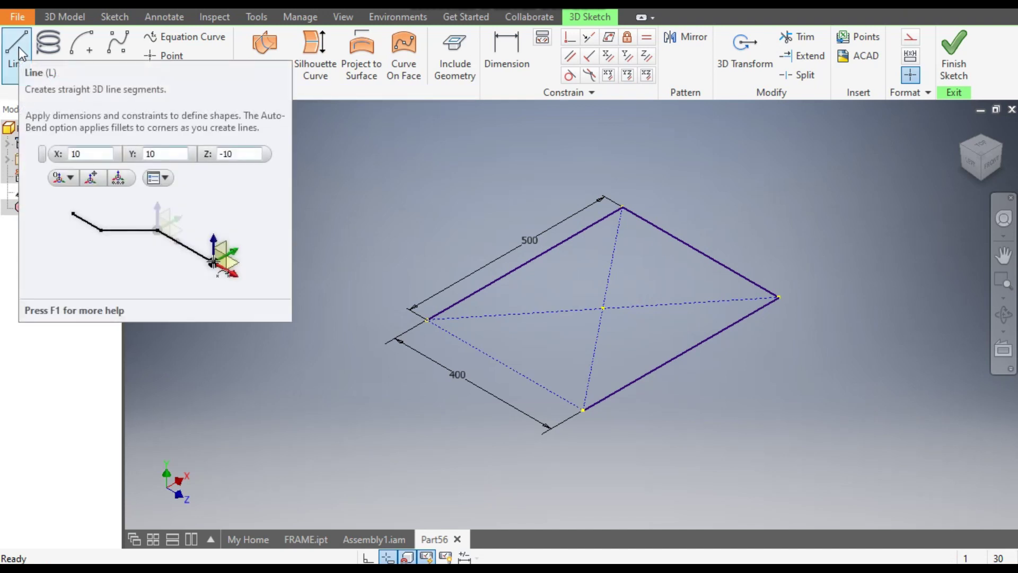
- Draw a 400 mm line straight up along Y from the rear corner of the base's open side, using the XY sketch plane
left_click(18, 47)
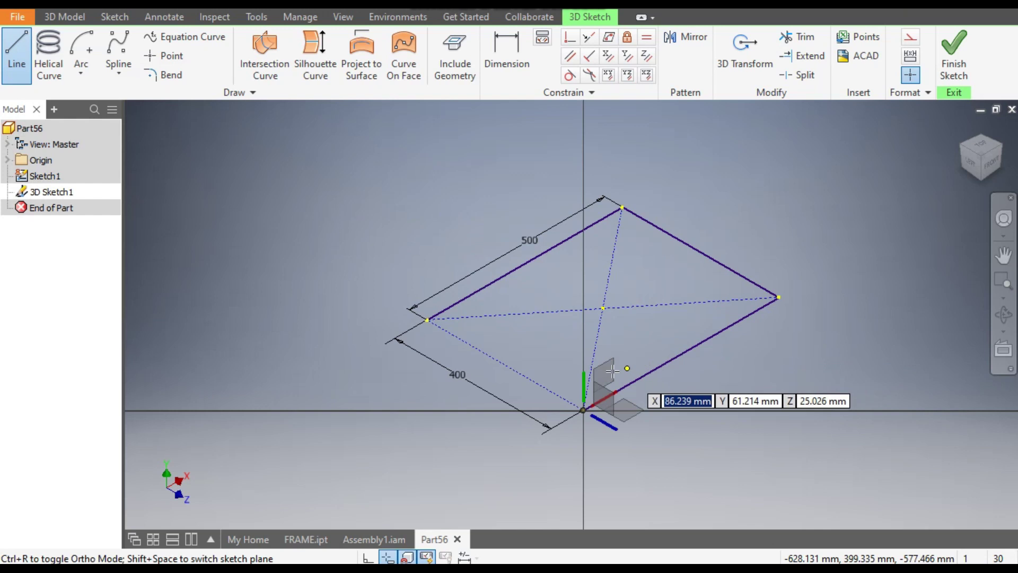
left_click(604, 373)
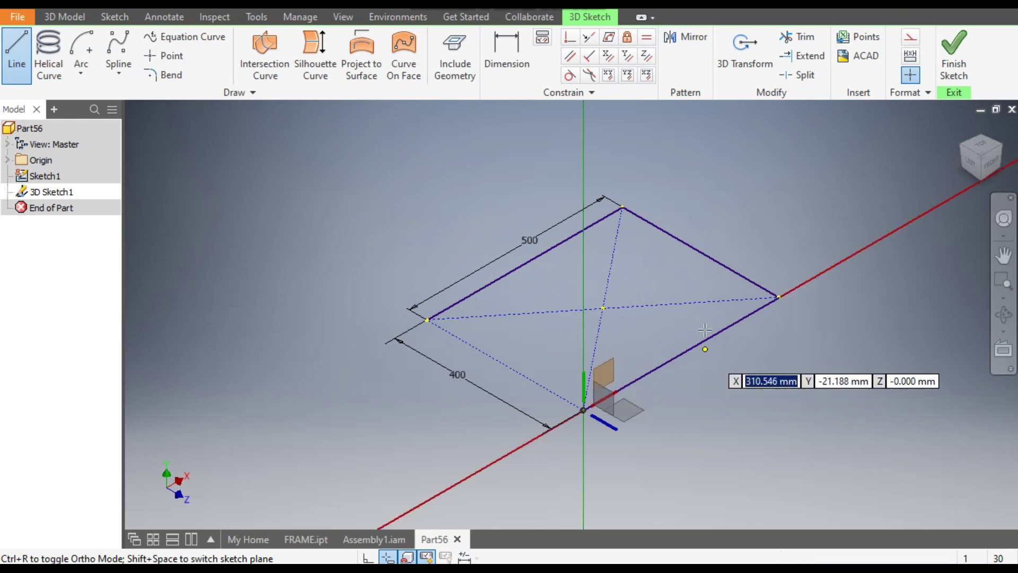
left_click(425, 323)
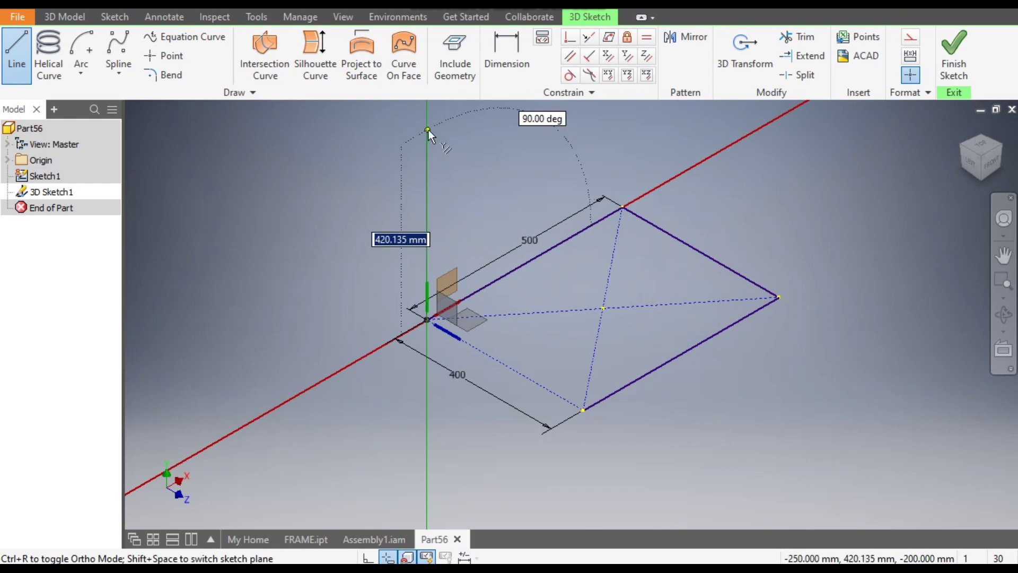
type("4")
key("Return")
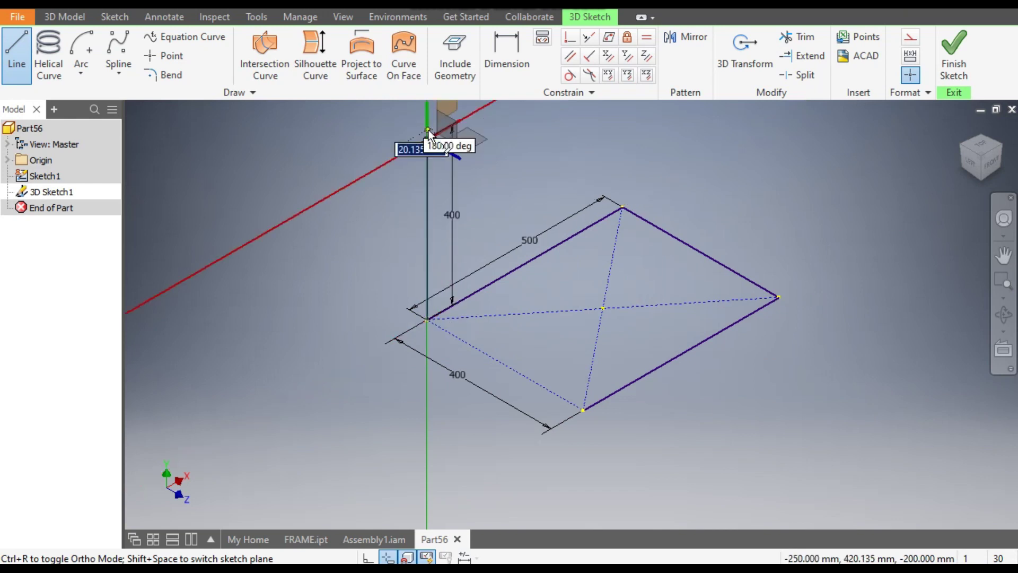
key("Escape")
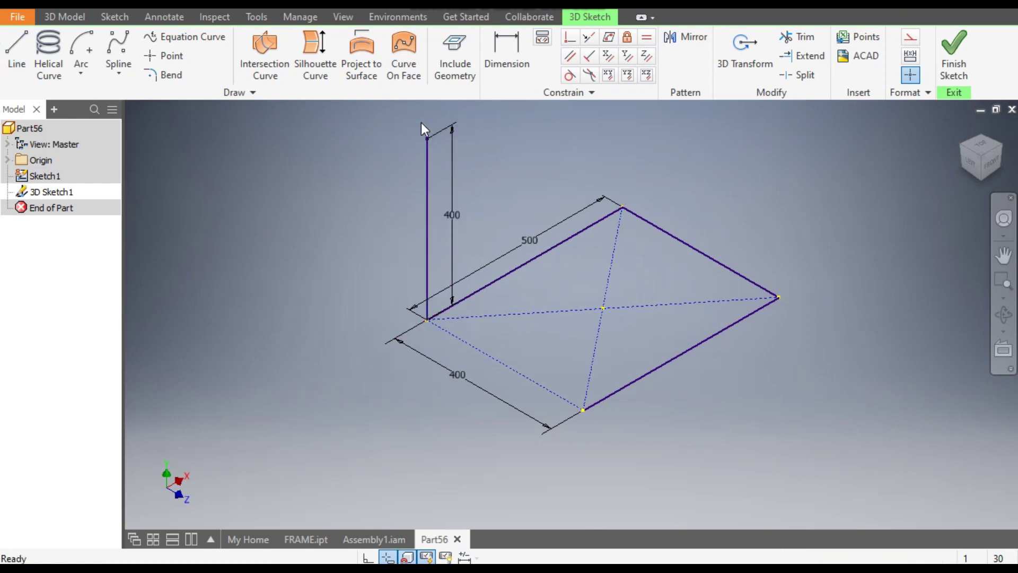
- Draw a 400 mm line straight up along Y from the front corner of the base's open side
scroll(356, 239, "down", 3)
middle_click_drag(374, 252, 392, 270)
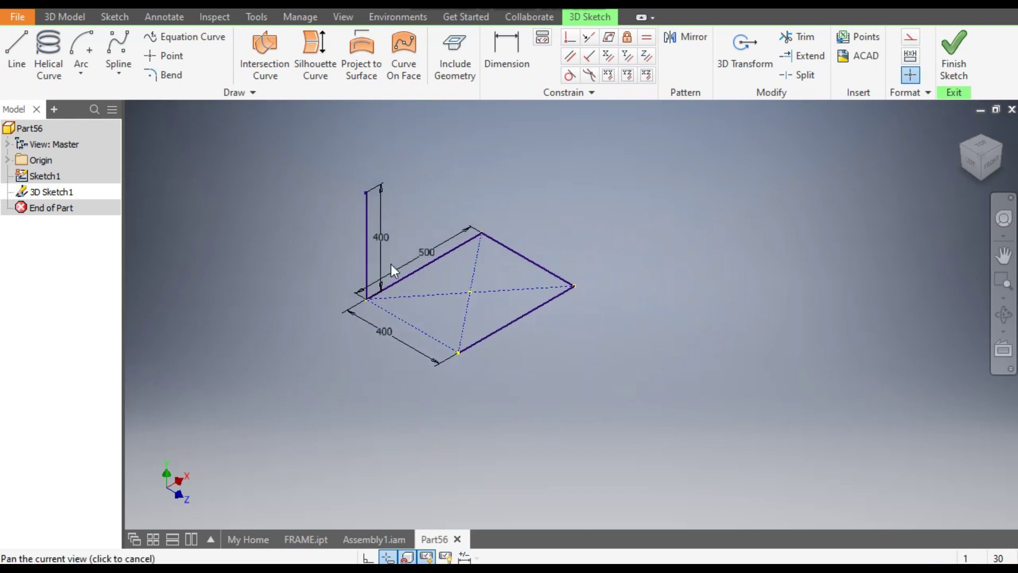
left_click(18, 46)
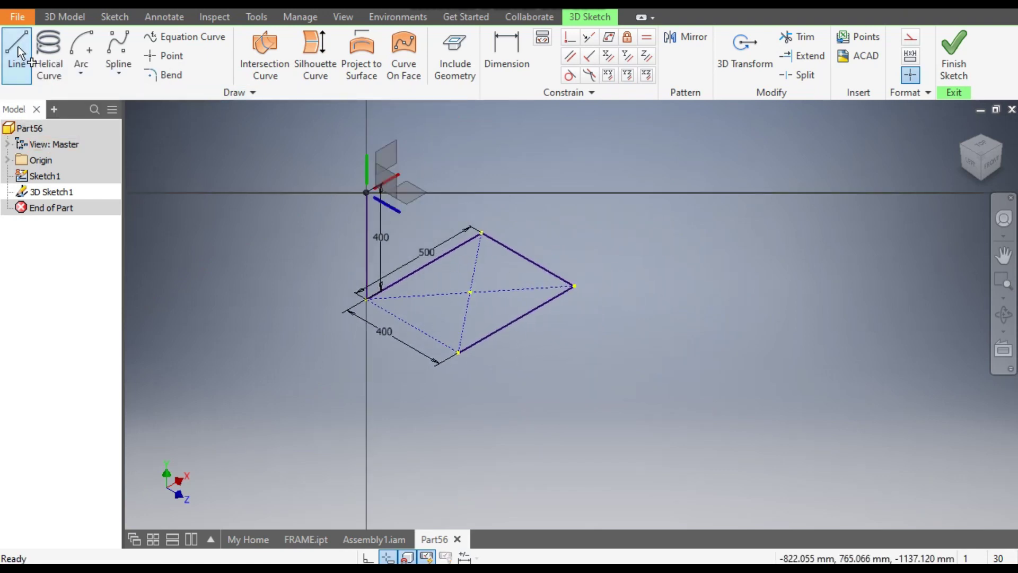
left_click(458, 352)
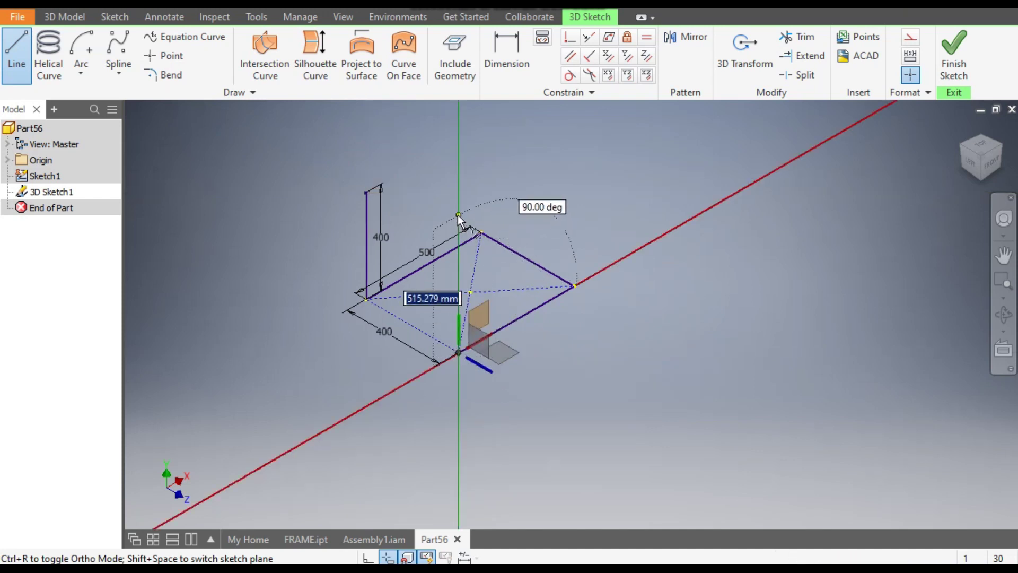
type("400")
key("Return")
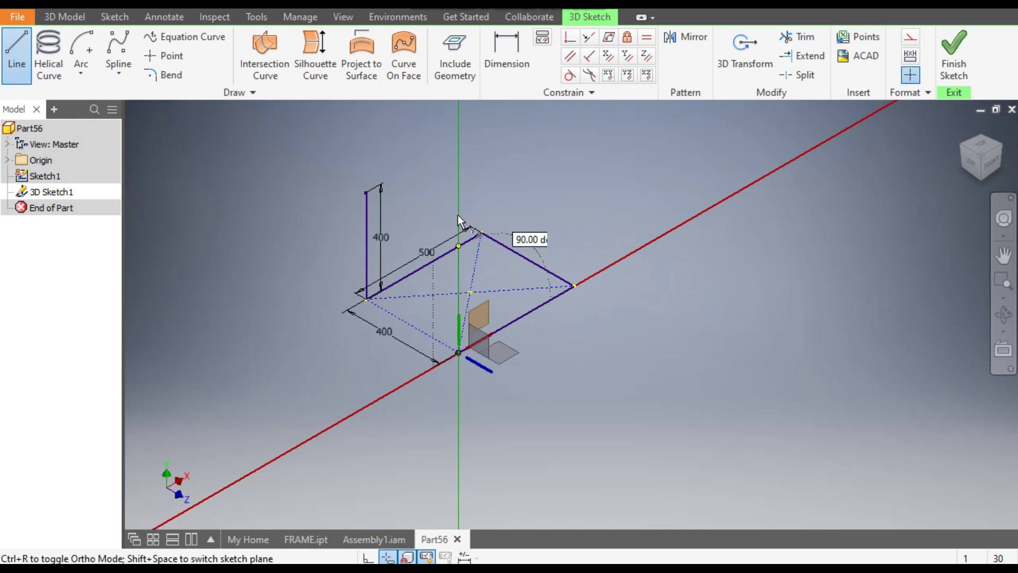
key("Escape")
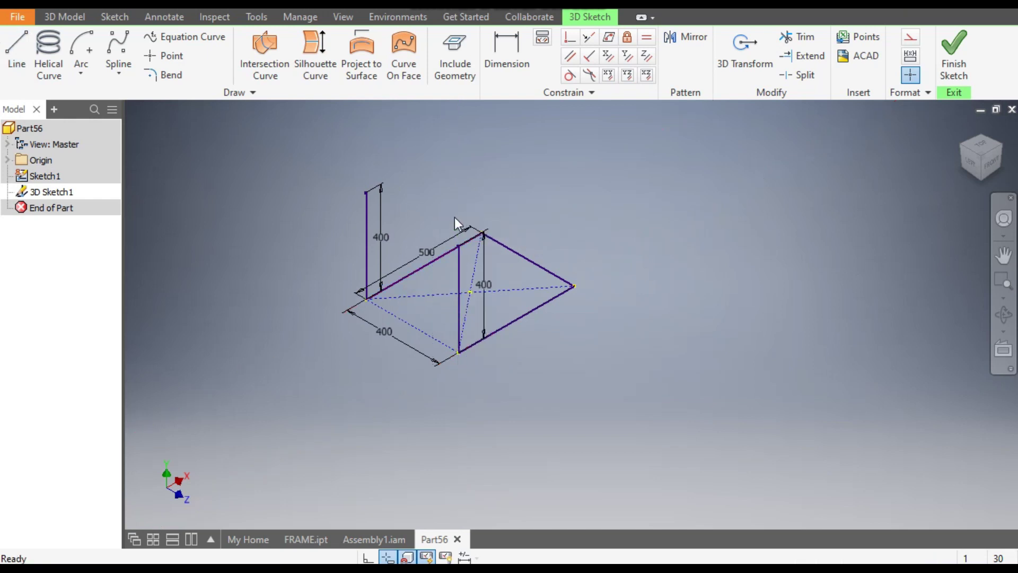
- After checking the finished FRAME.ipt for reference, draw a 500 mm line along positive X from the rear upright's upper end, using the XZ plane
middle_click_drag(450, 225, 468, 243)
left_click(318, 539)
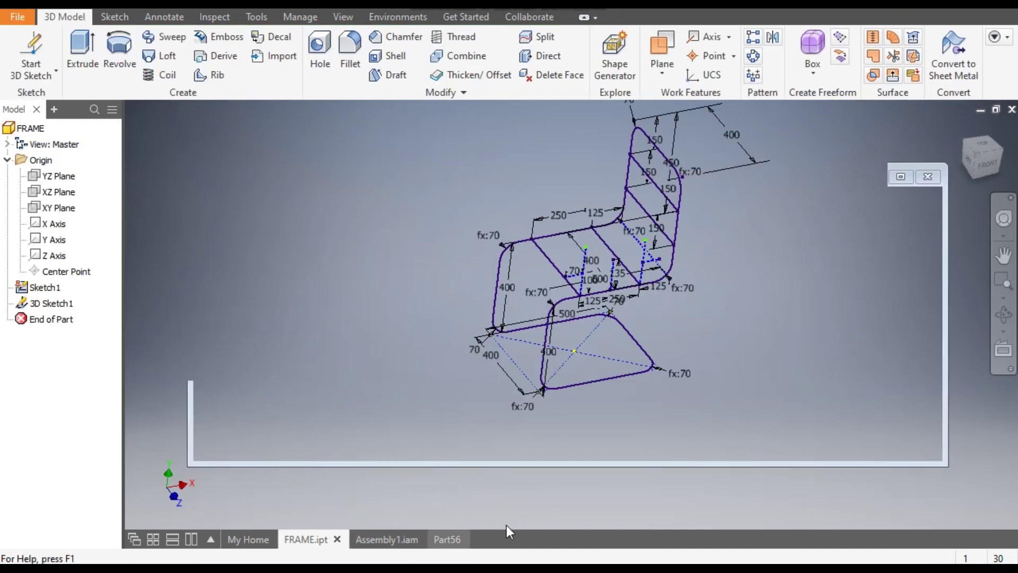
left_click(447, 539)
left_click(24, 53)
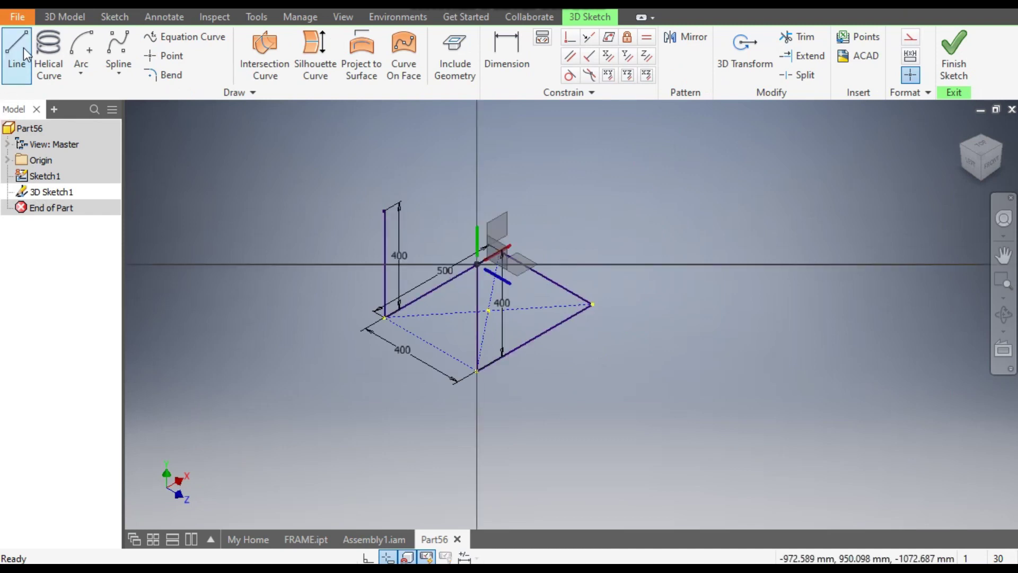
middle_click_drag(454, 201, 494, 235)
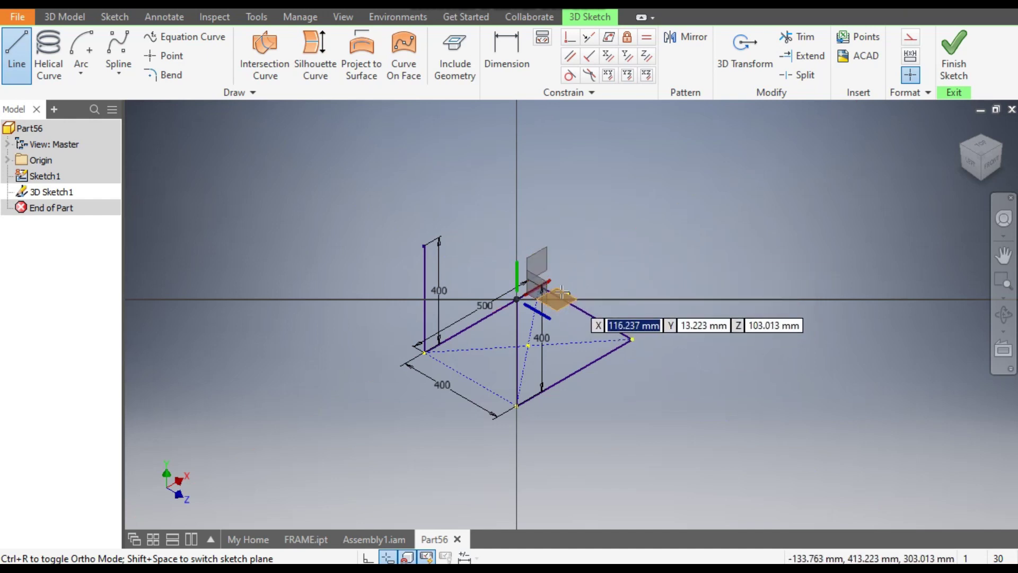
left_click(425, 246)
left_click(464, 243)
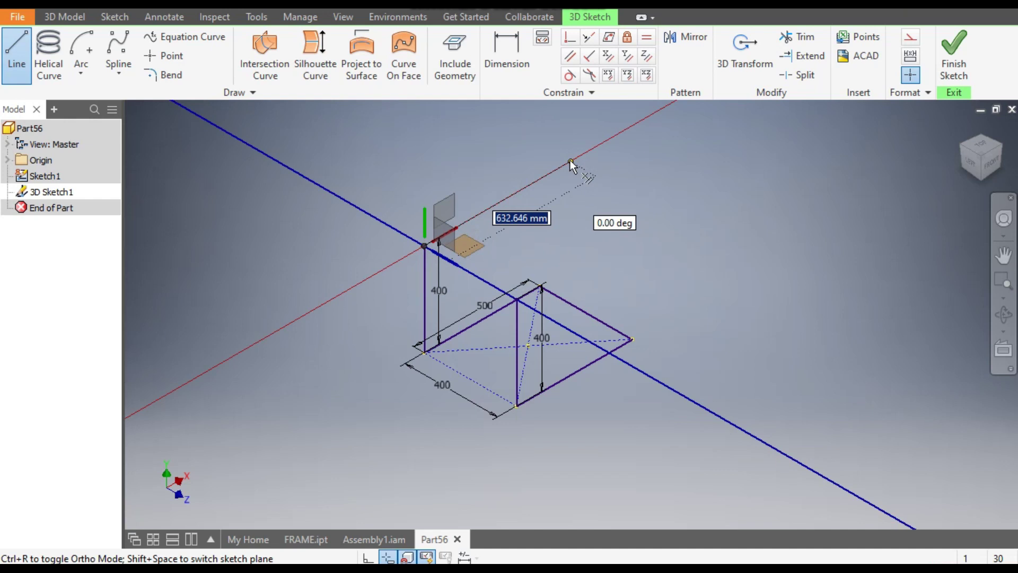
type("500")
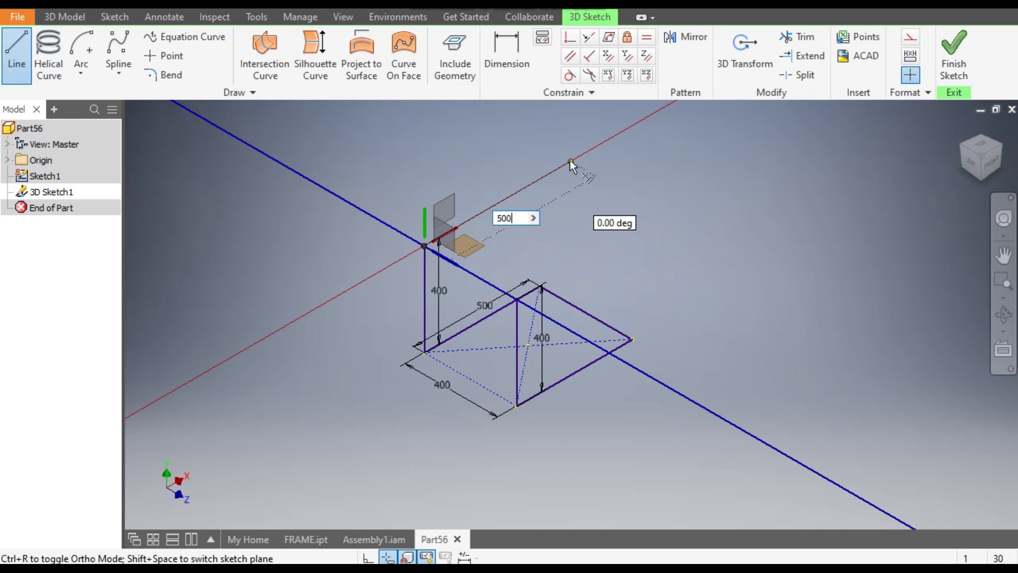
key("Return")
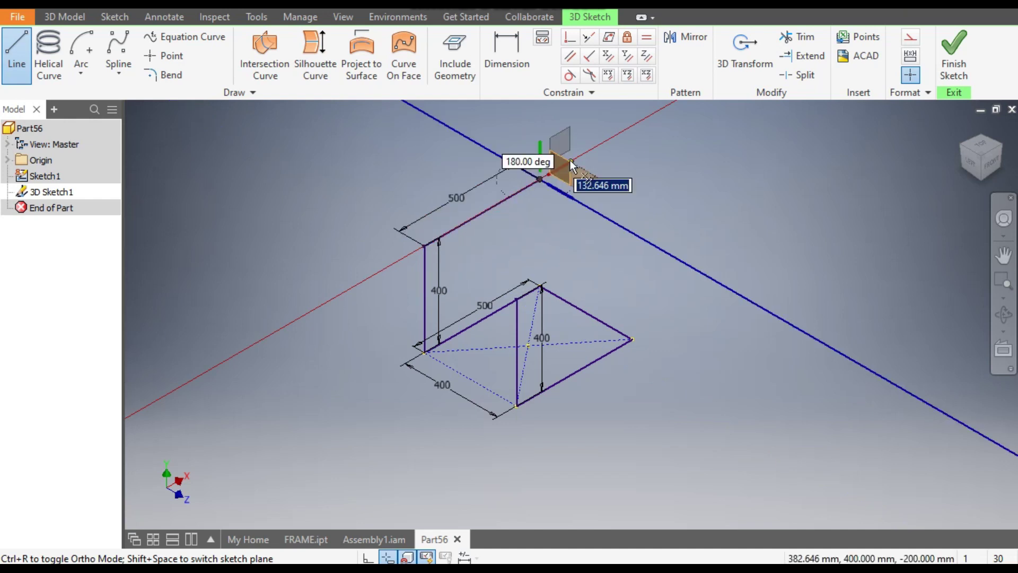
key("Escape")
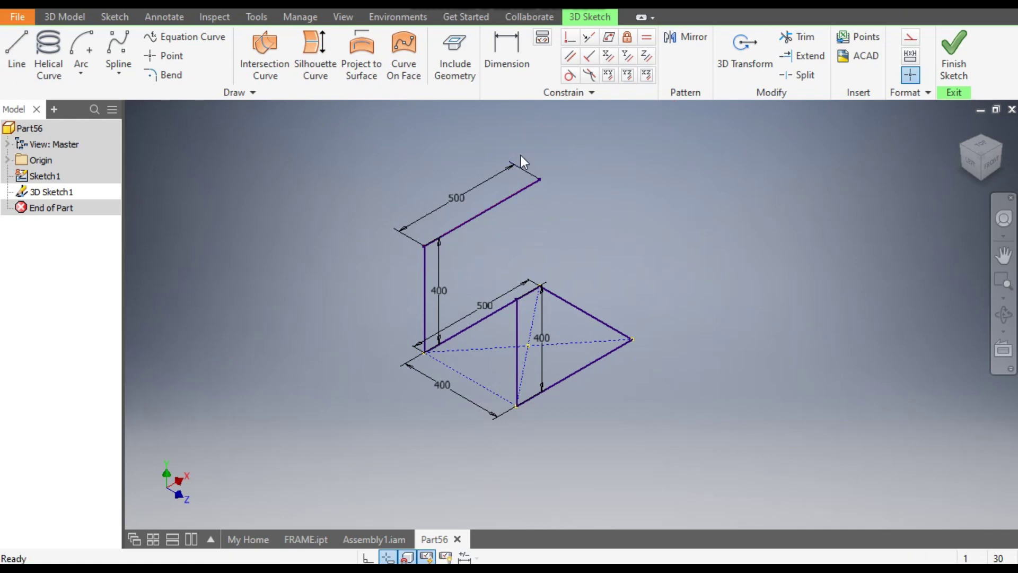
- Draw a matching 500 mm seat line along positive X from the upper end of the front upright
left_click(14, 47)
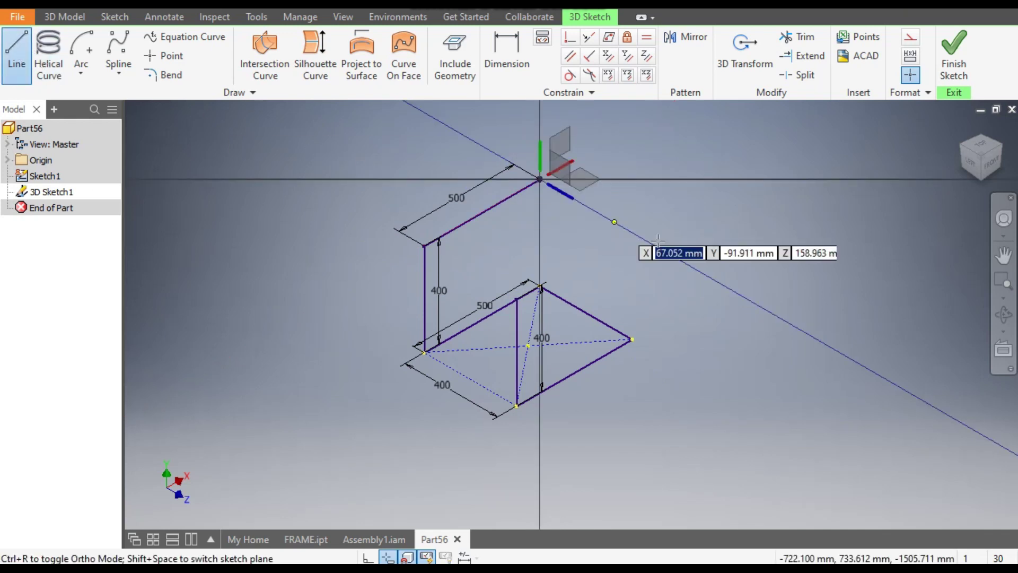
left_click(517, 300)
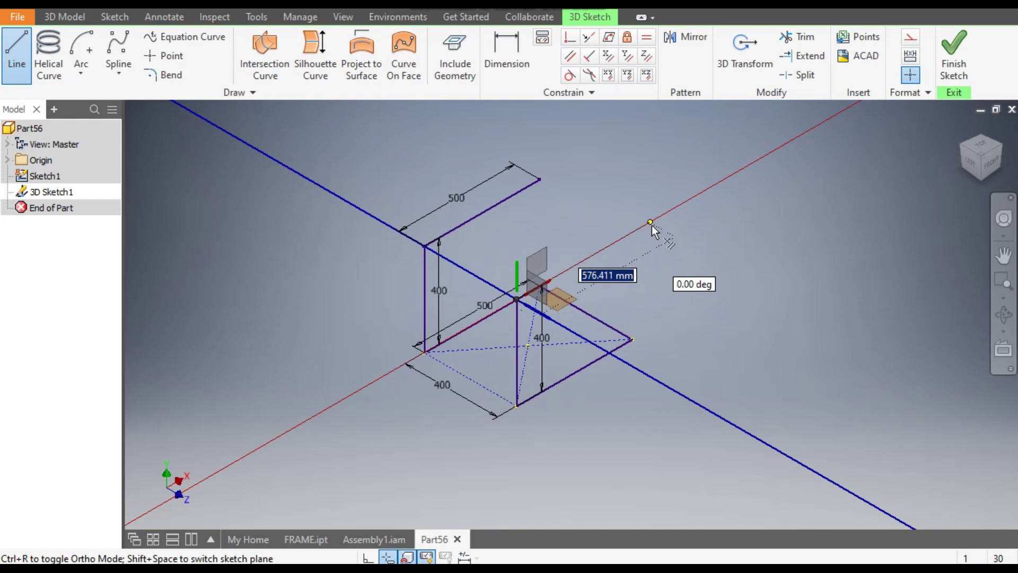
type("500")
key("Return")
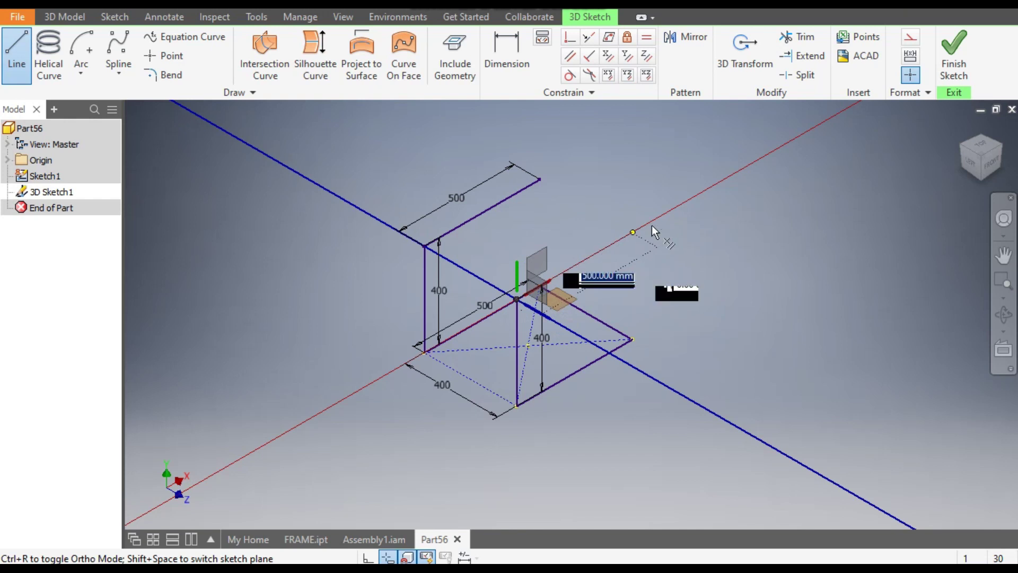
key("Escape")
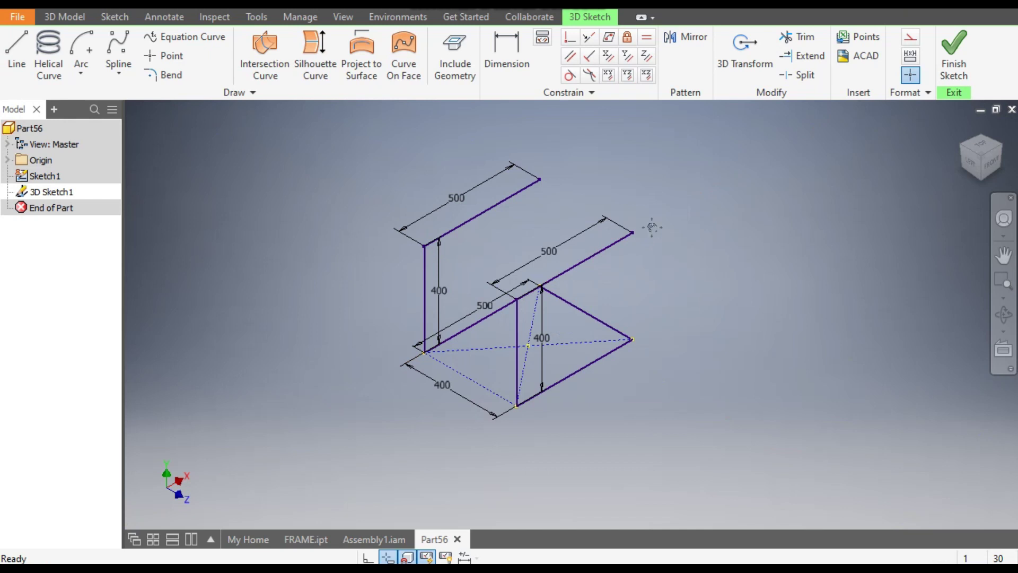
- Draw a 450 mm backrest line straight up along Y from the free end of the rear seat line
middle_click_drag(651, 226, 536, 248)
left_click(16, 52)
middle_click_drag(462, 225, 523, 277)
left_click(505, 275)
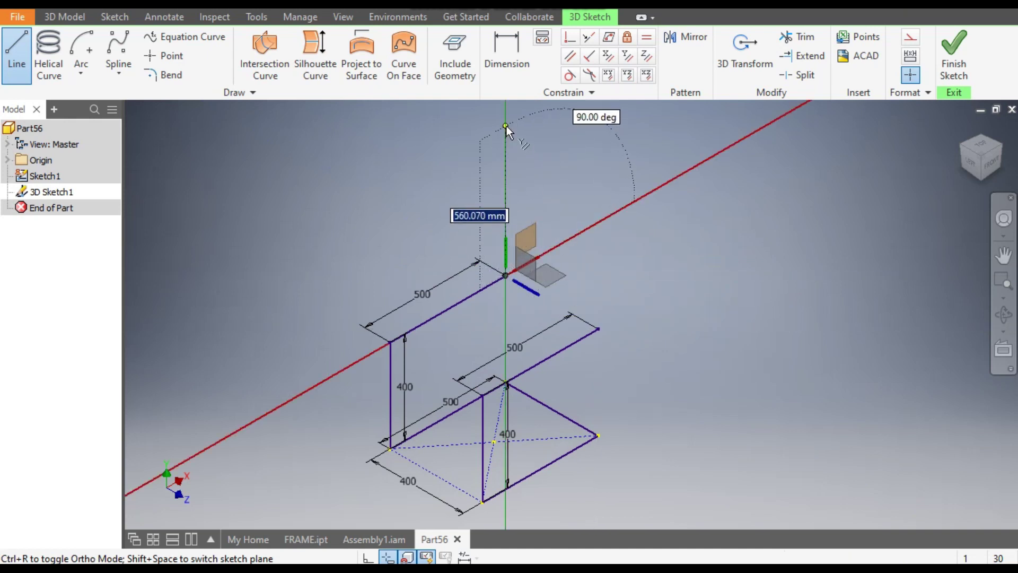
type("450")
key("Return")
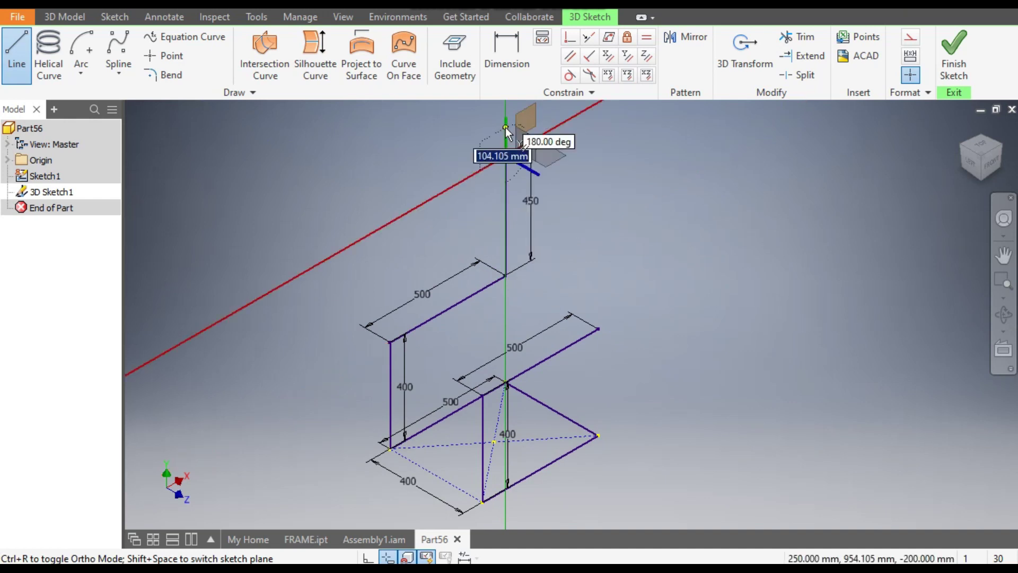
key("Escape")
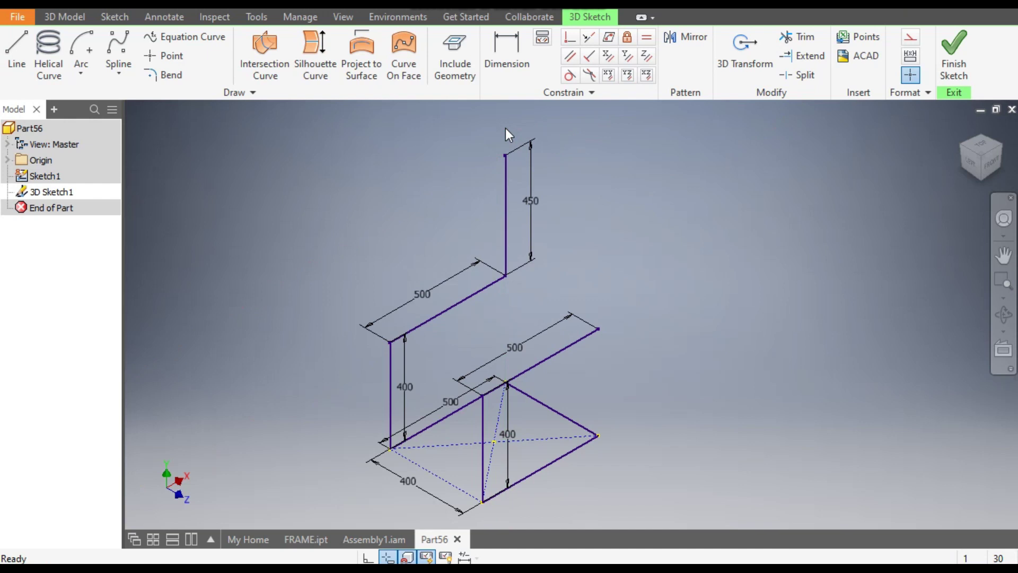
- Draw a 450 mm line up from the front seat line's free end and connect its top to the rear backrest line's top
left_click(17, 53)
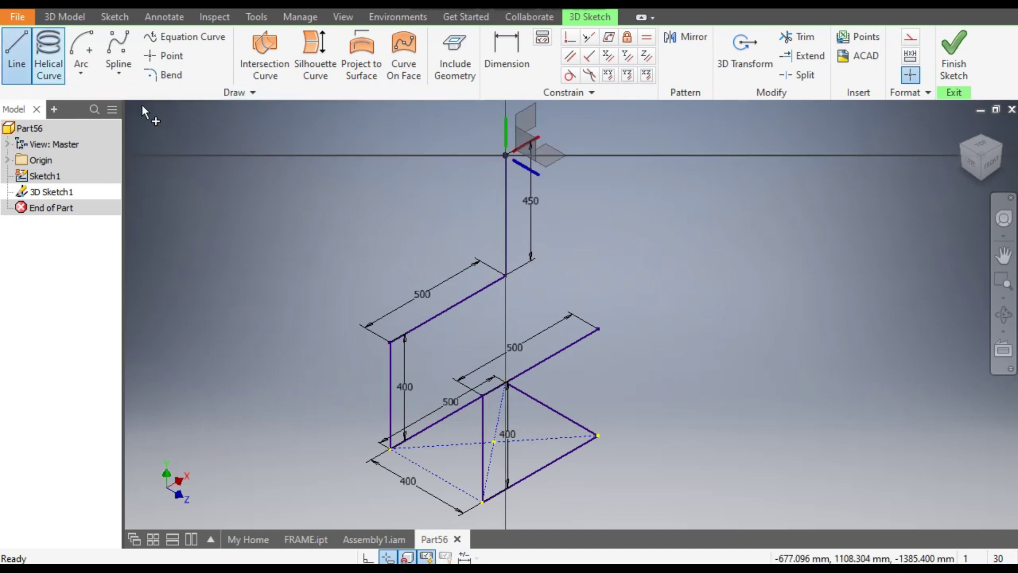
left_click(598, 328)
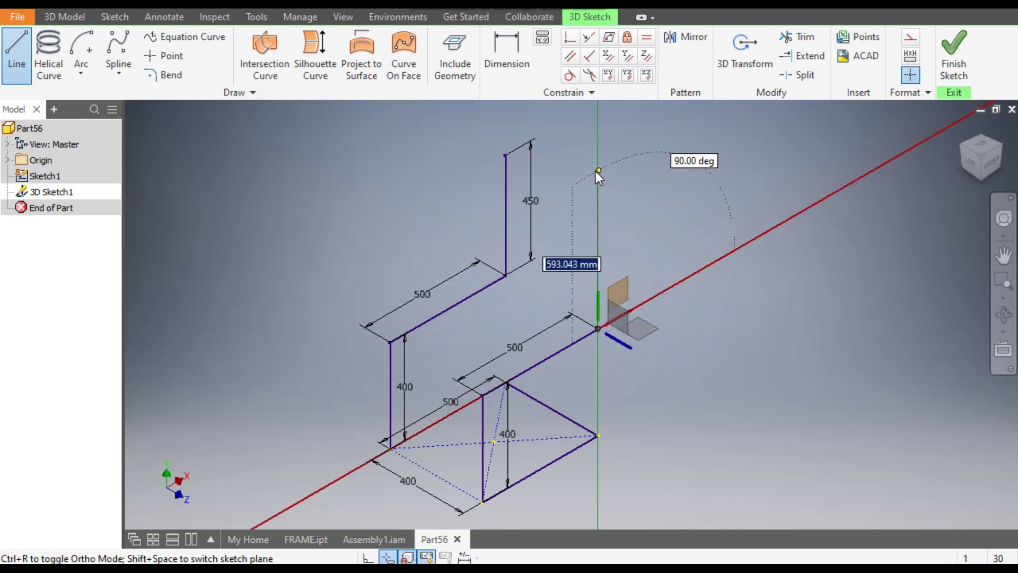
type("450")
key("Return")
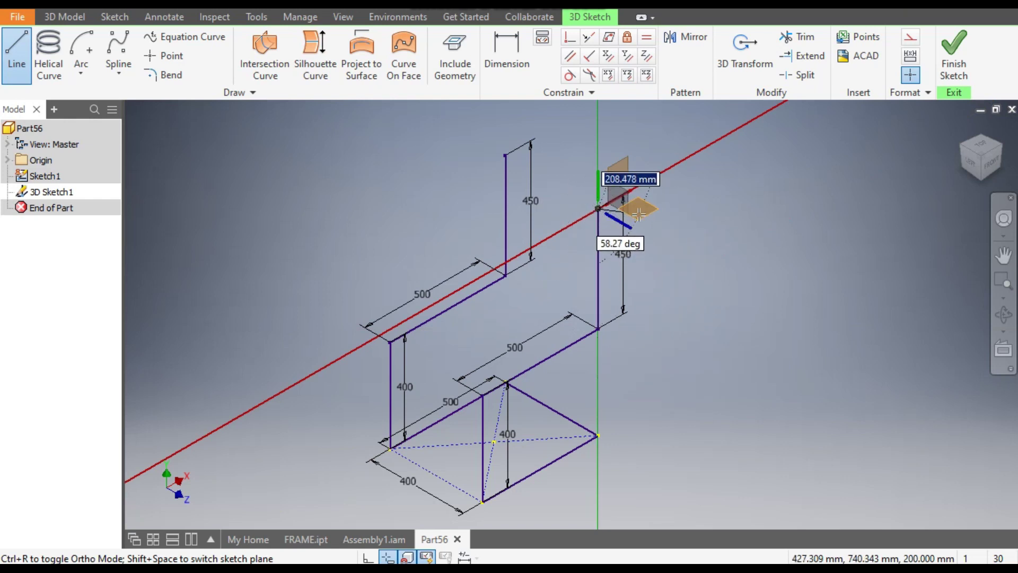
left_click(506, 155)
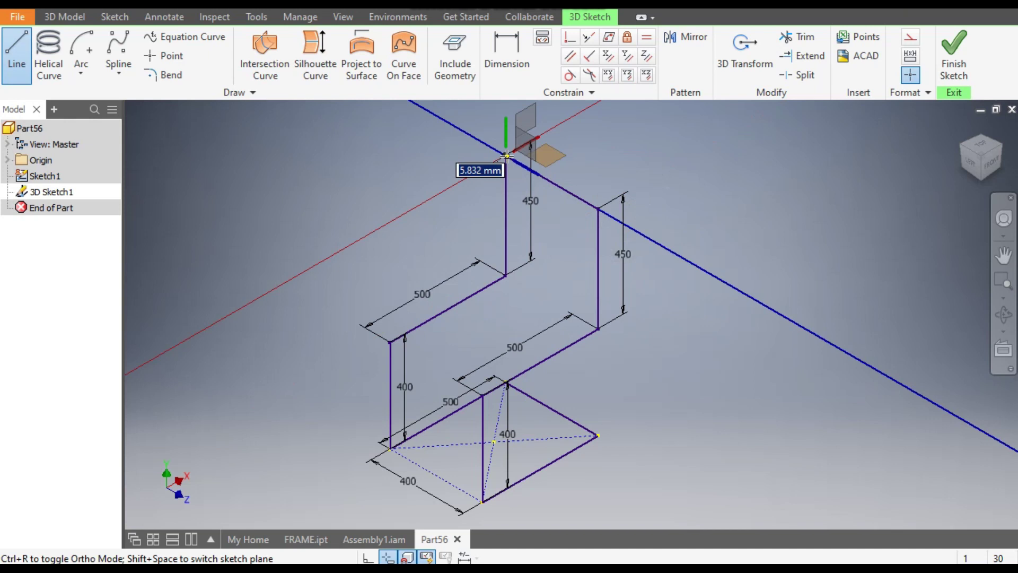
key("Escape")
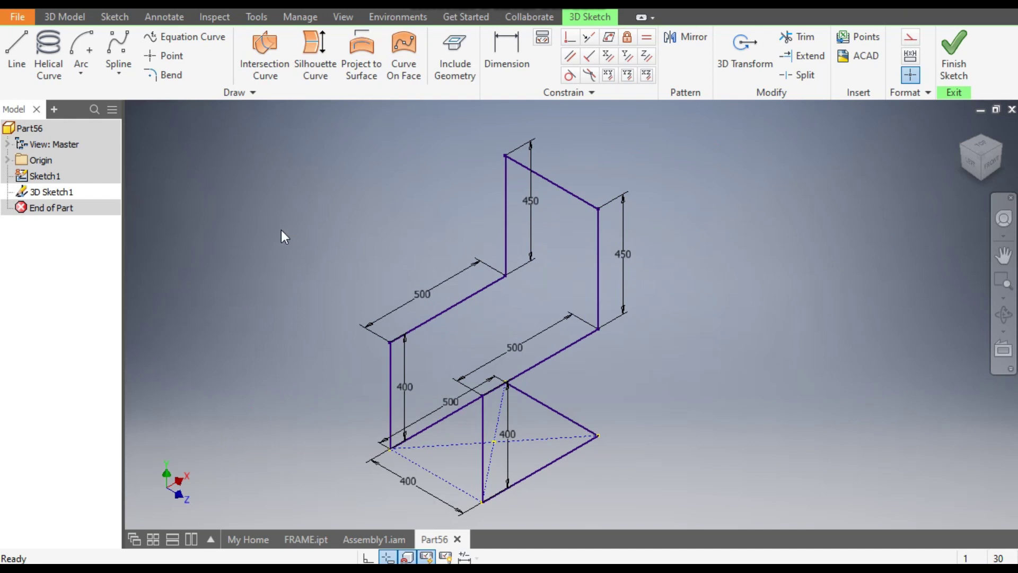
- Apply 70 mm bends to the two upper corners of the backrest
left_click(173, 78)
type("70")
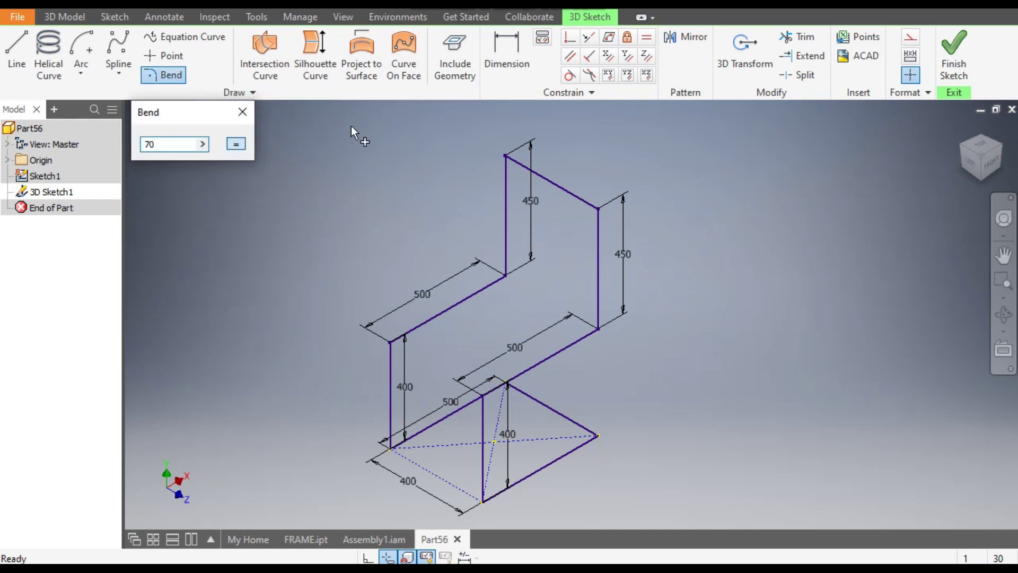
left_click(539, 175)
left_click(508, 190)
left_click(578, 198)
left_click(598, 233)
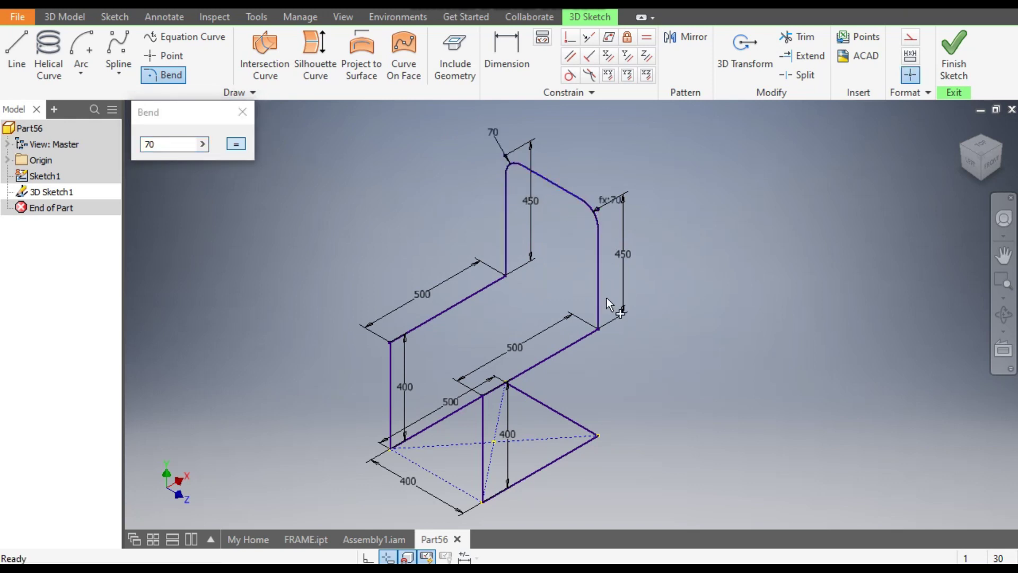
- Add 70 mm bends where both seat lines meet the backrest lines and the 400 mm uprights
left_click(599, 301)
left_click(586, 335)
left_click(488, 286)
left_click(505, 268)
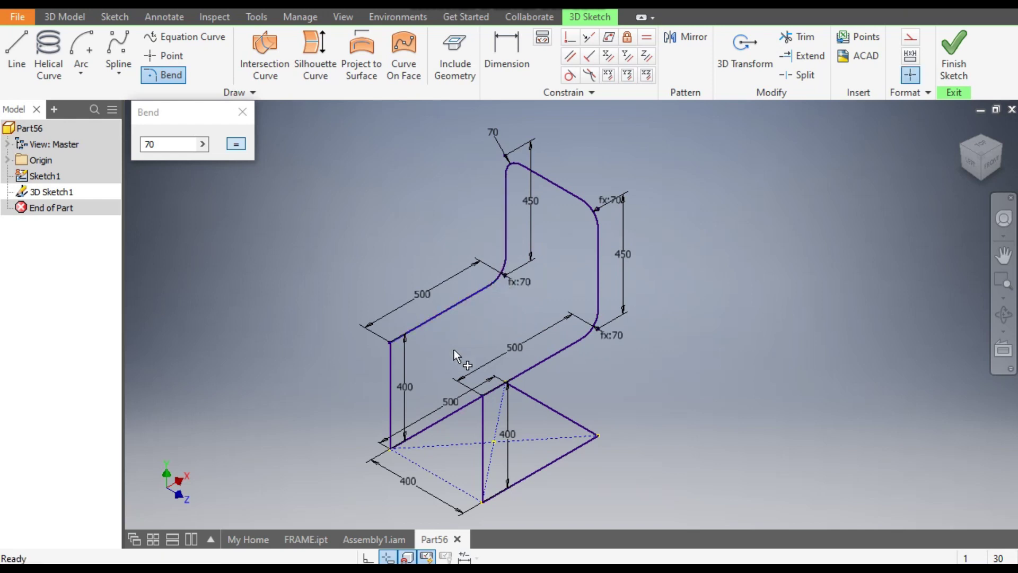
left_click(389, 364)
left_click(409, 336)
left_click(526, 371)
left_click(483, 424)
- Add 70 mm bends where the lower ends of both 400 mm uprights meet the base lines
middle_click_drag(472, 434, 465, 327)
scroll(415, 347, "down", 5)
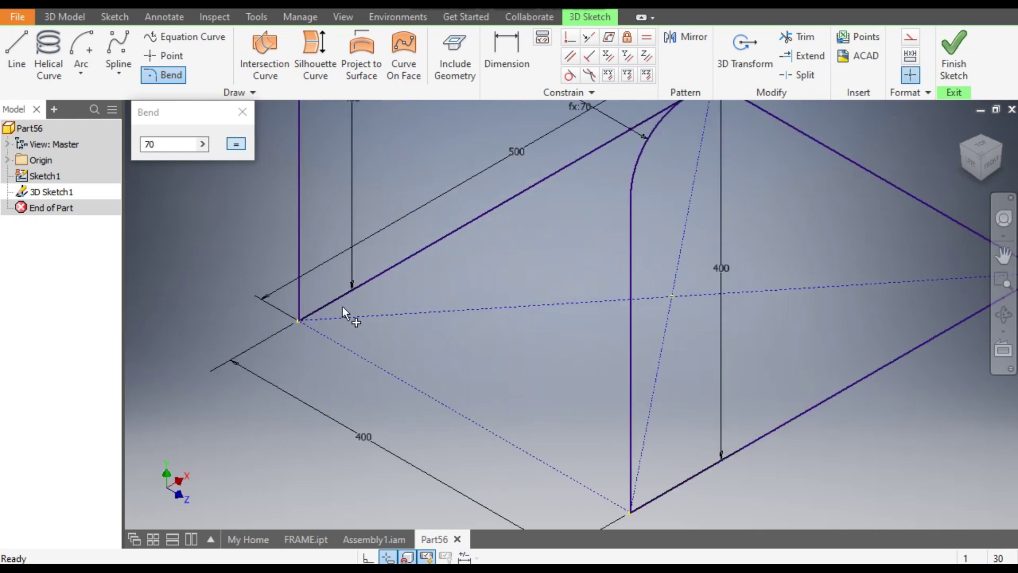
left_click(318, 309)
left_click(300, 284)
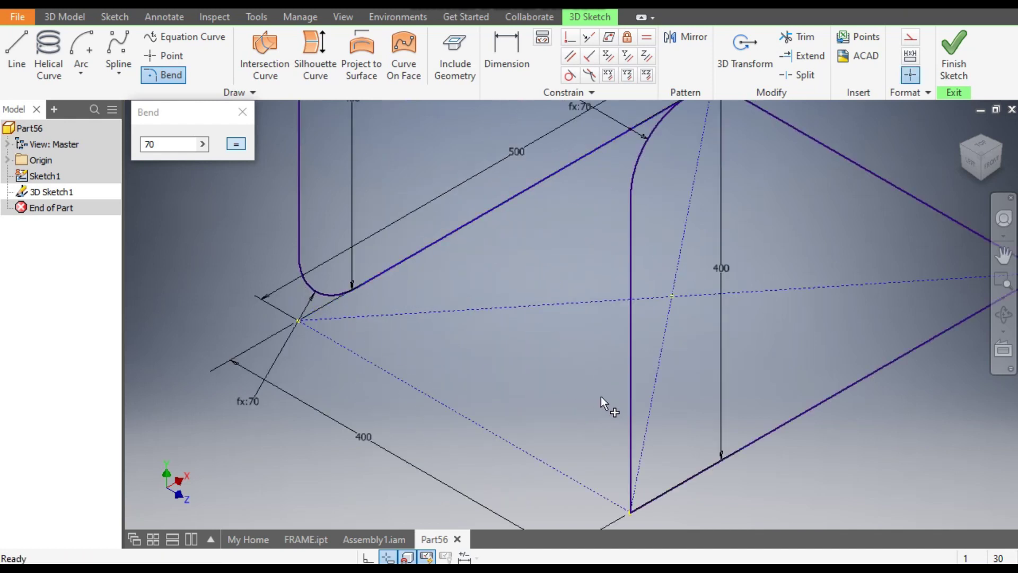
left_click(631, 406)
left_click(675, 482)
- Add 70 mm bends to the two remaining base corners at the closed end, and finish the Bend command
scroll(558, 428, "up", 4)
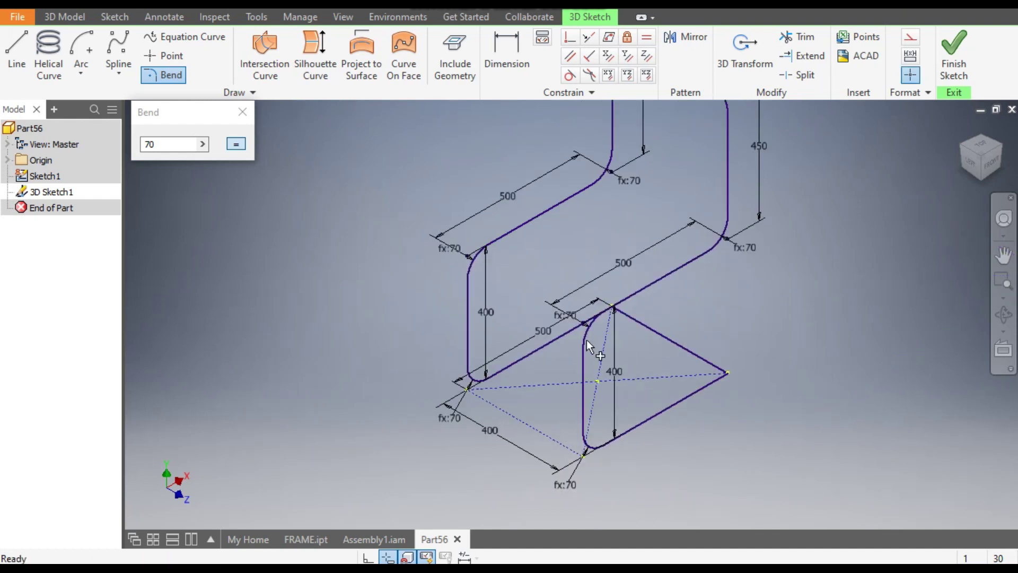
left_click(546, 342)
left_click(636, 321)
left_click(689, 383)
left_click(699, 359)
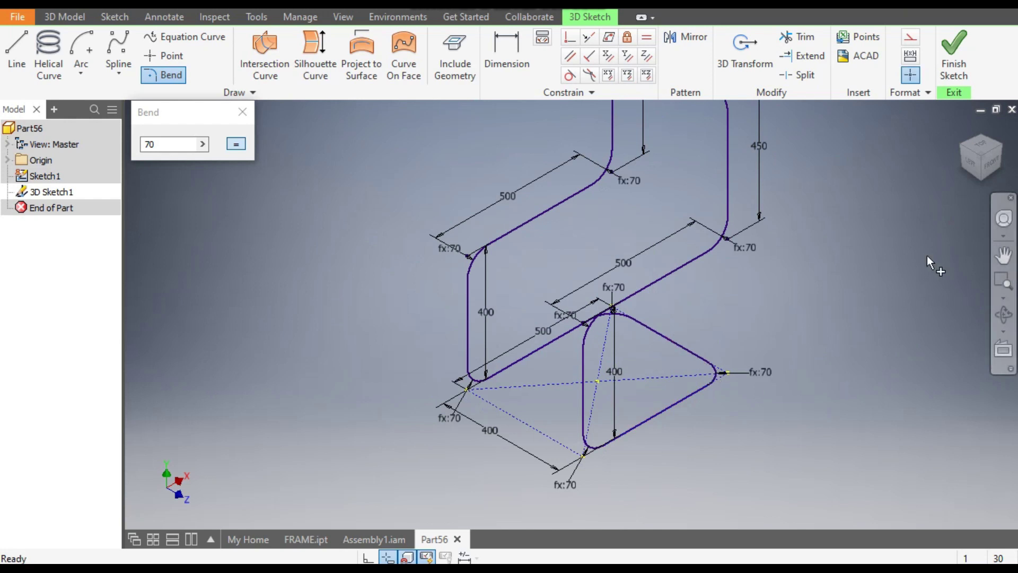
left_click(1002, 148)
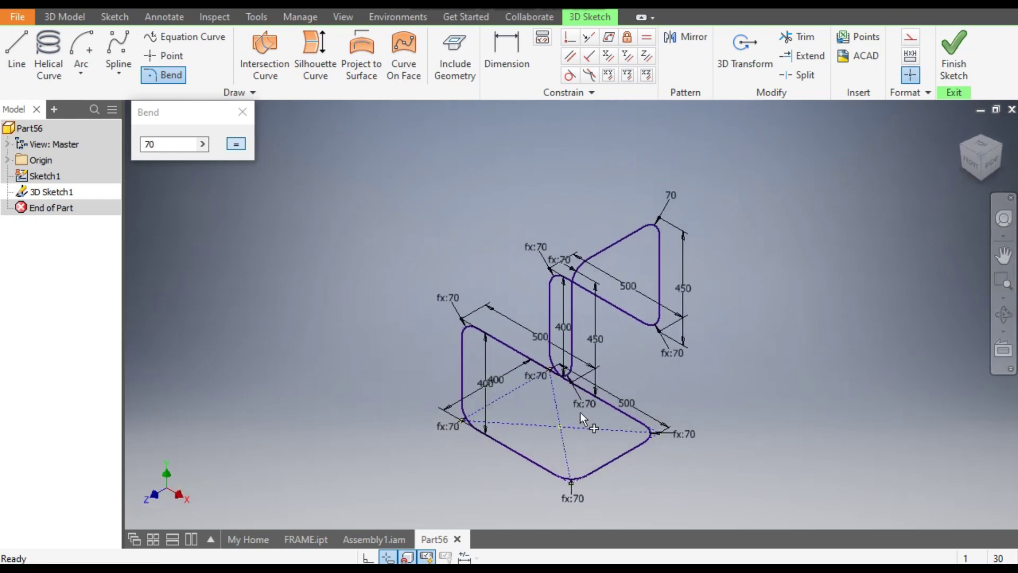
left_click(961, 147)
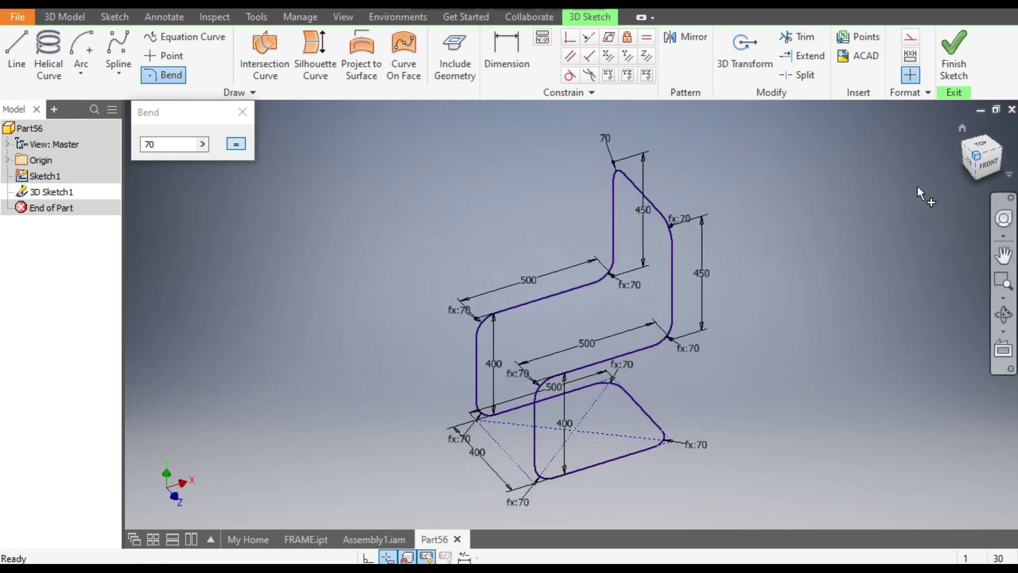
left_click(242, 114)
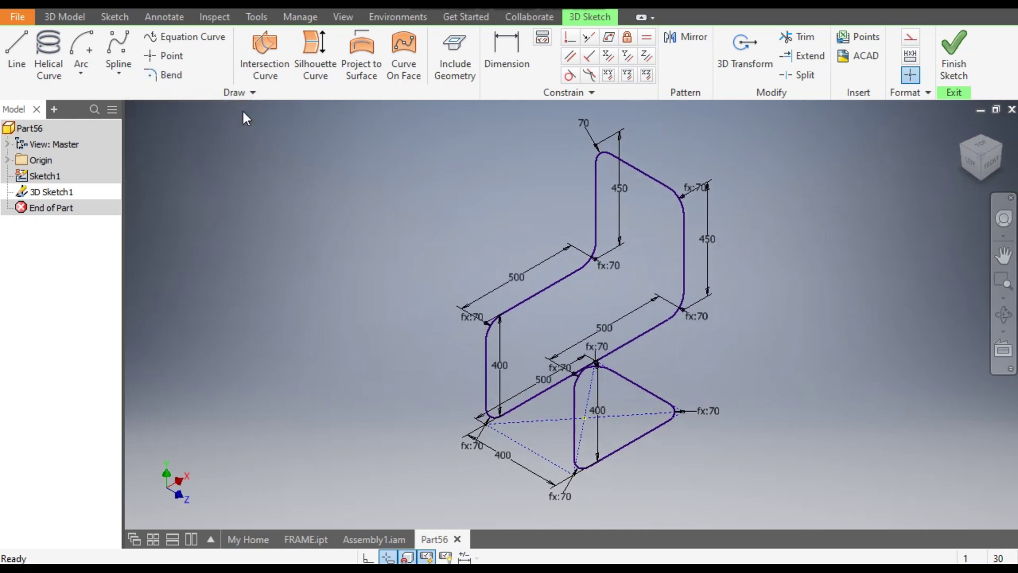
- Draw a horizontal crossbar between the two 450 mm backrest uprights, about 185 mm below the upper corners
left_click(24, 40)
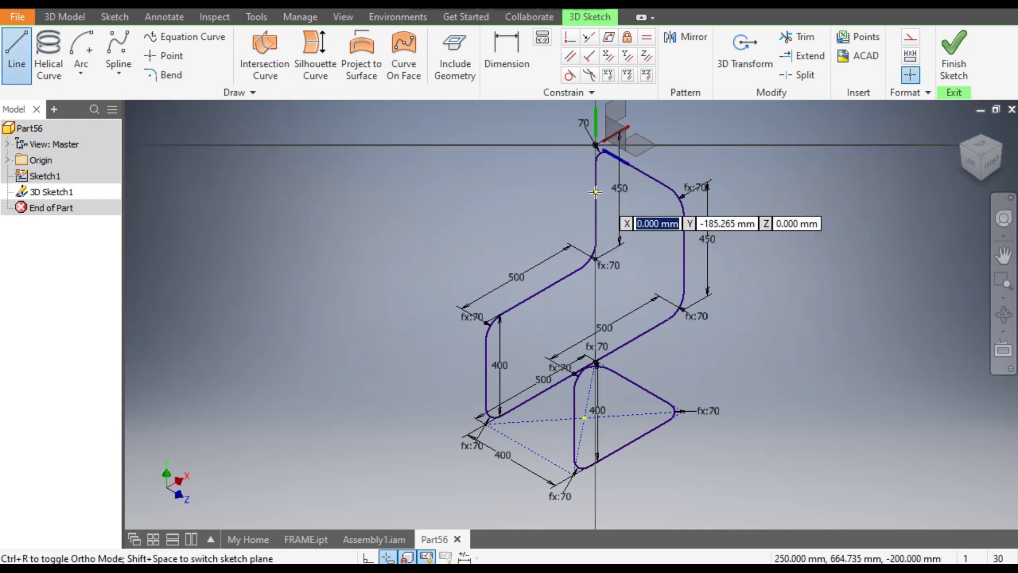
left_click(596, 192)
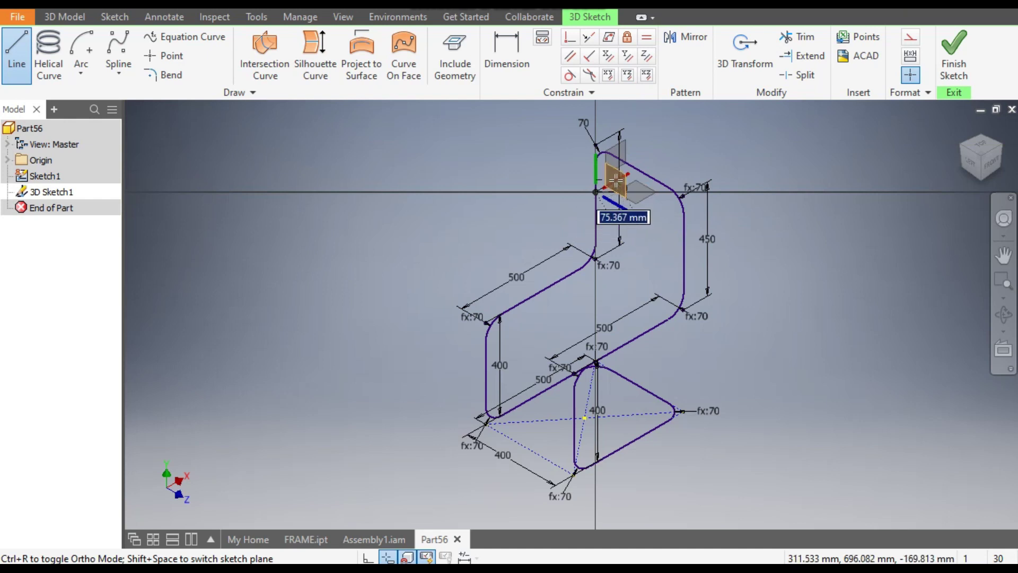
middle_click_drag(938, 218, 918, 226, "shift")
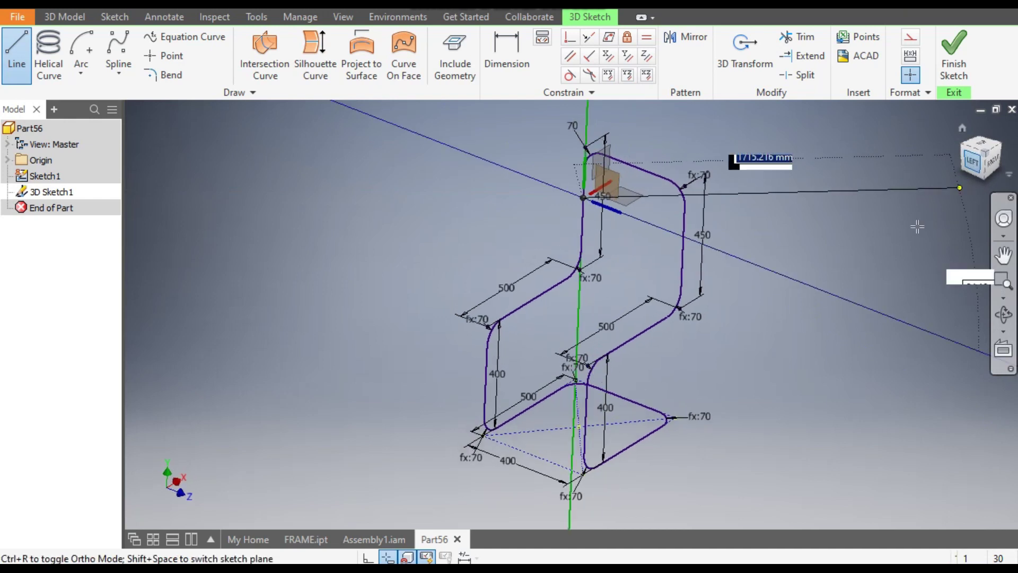
left_click(972, 161)
scroll(551, 228, "up", 3)
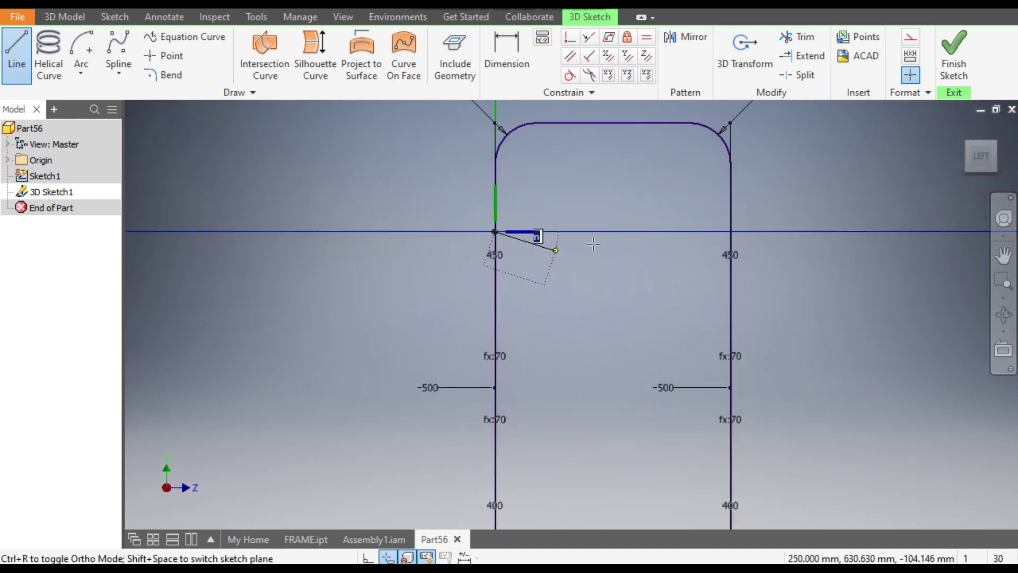
left_click(731, 231)
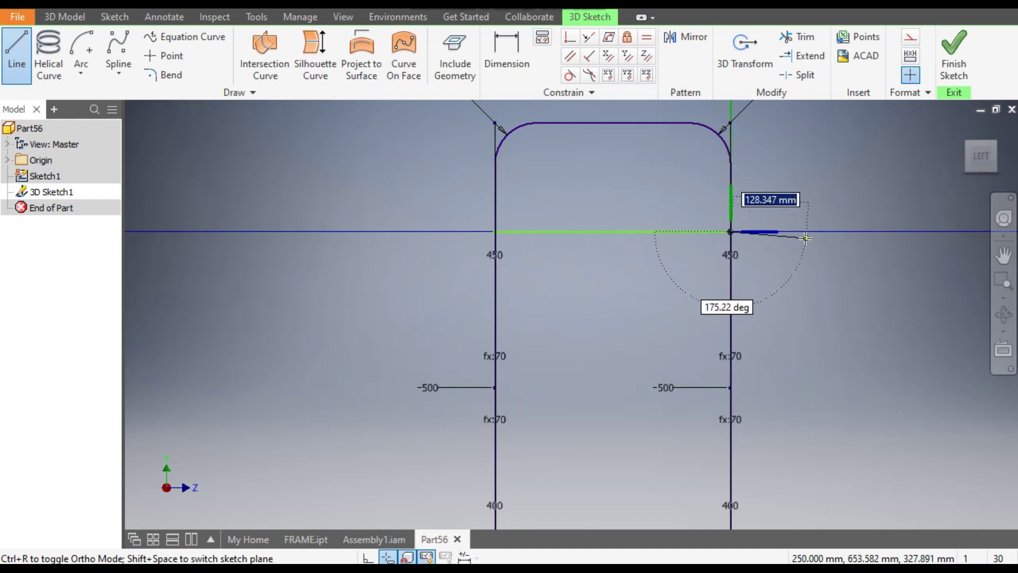
key("Escape")
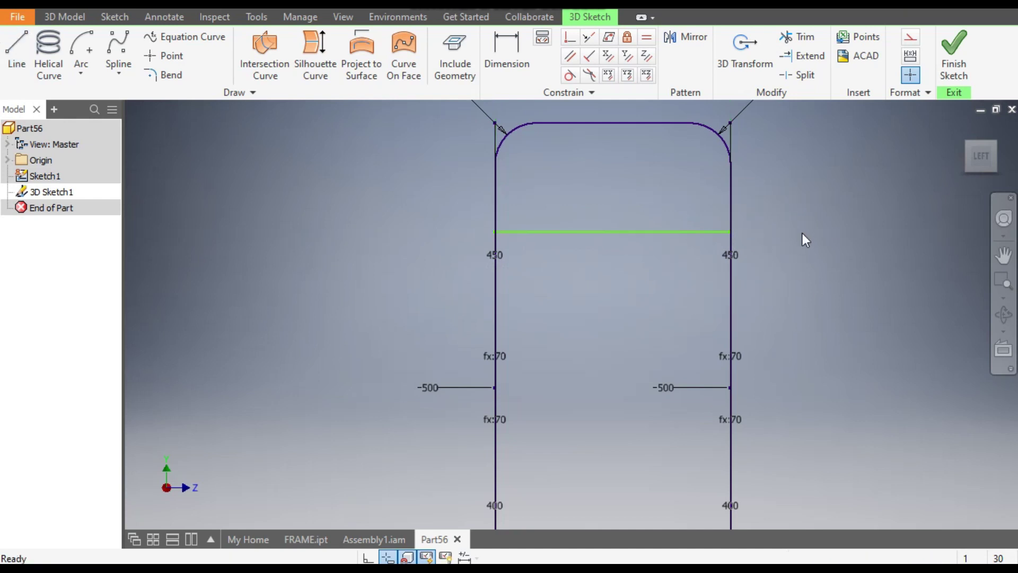
- Dimension one end of the backrest crossbar at 150 mm below the backrest's upper corner point
left_click(508, 61)
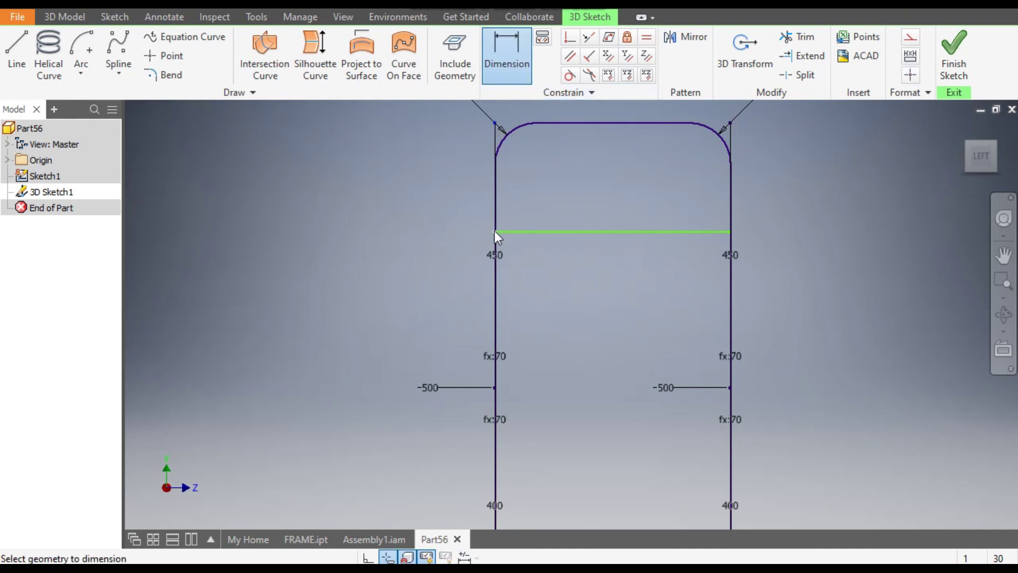
left_click(966, 145)
double_click(474, 217)
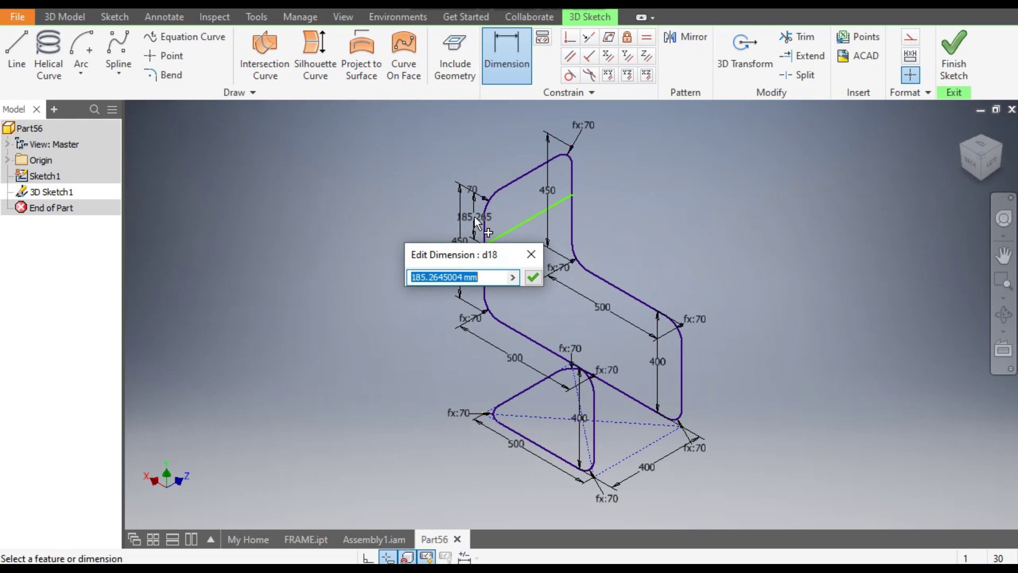
type("250")
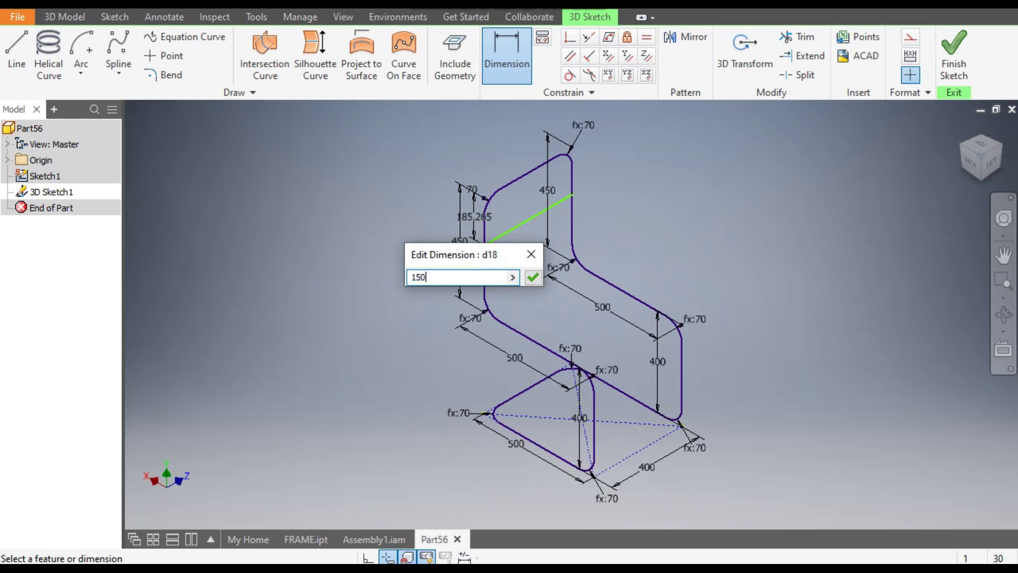
key("Return")
- Dimension the crossbar's opposite end at 150 mm below the other upper corner point of the backrest
scroll(559, 199, "down", 5)
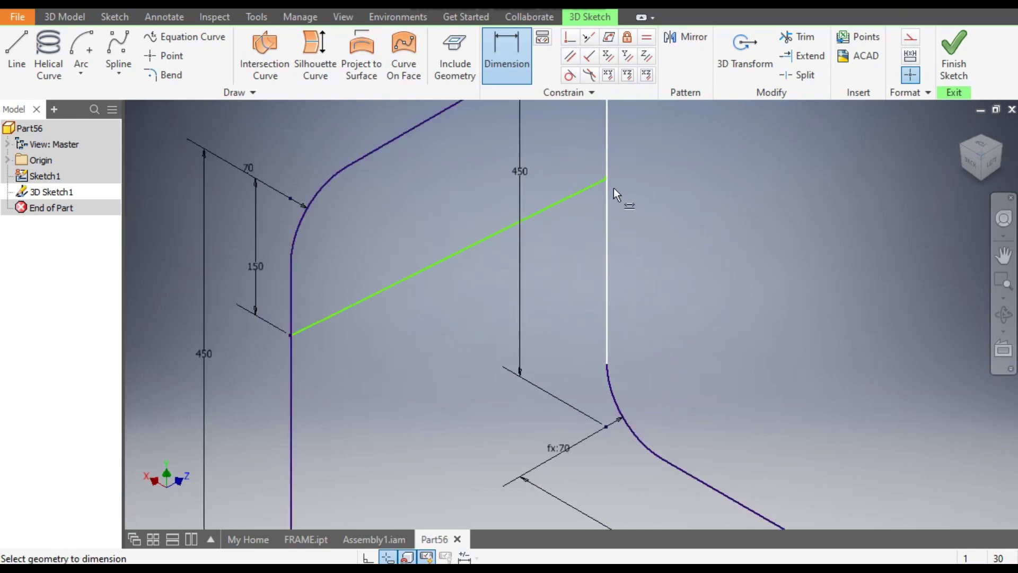
scroll(602, 207, "up", 4)
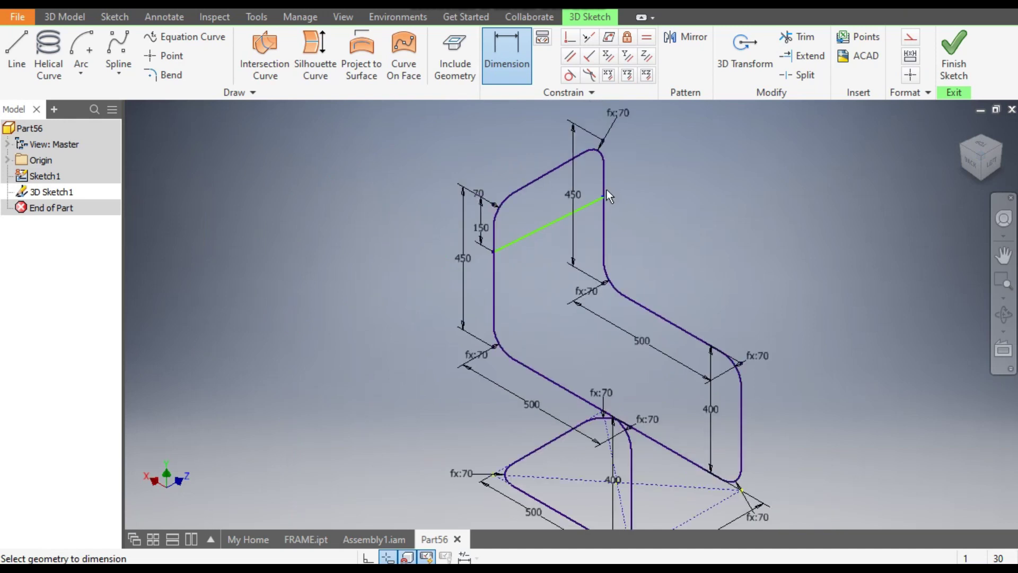
left_click(606, 142)
left_click(625, 166)
type("150")
key("Return")
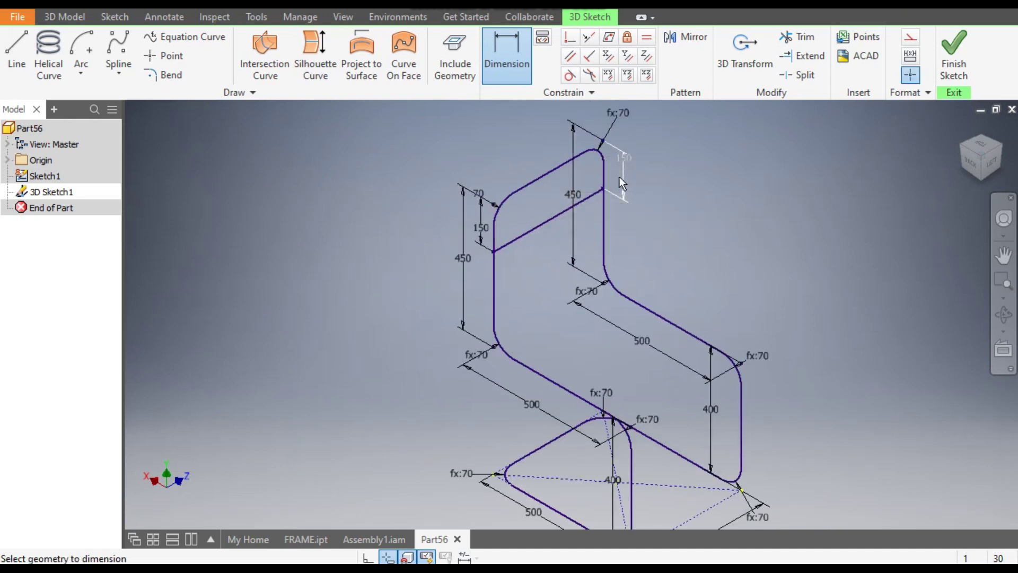
left_click(563, 231)
- Draw a second horizontal crossbar between the backrest uprights, about 133 mm below the first one
left_click(15, 47)
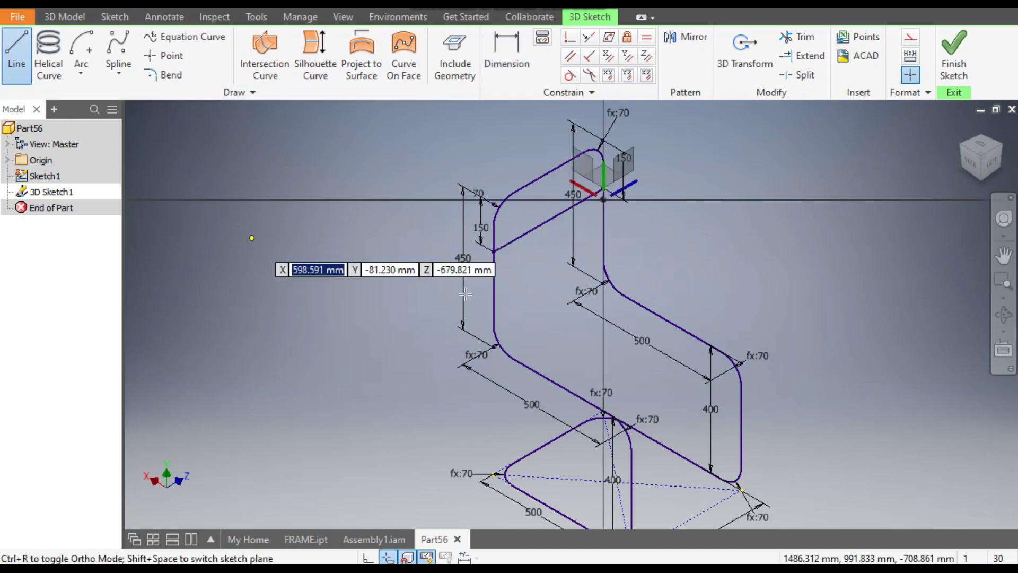
left_click(493, 293)
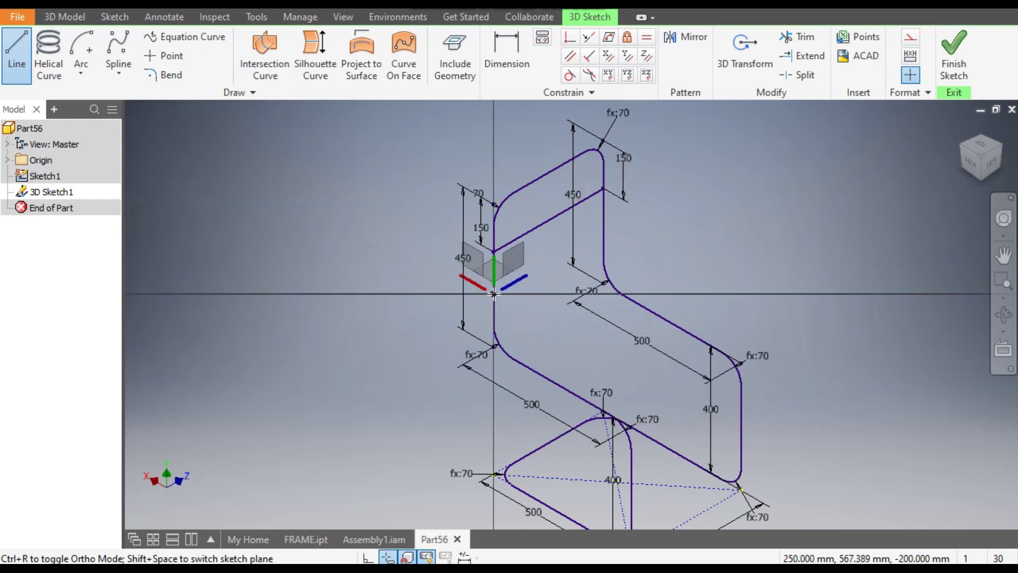
left_click(519, 258)
left_click(990, 161)
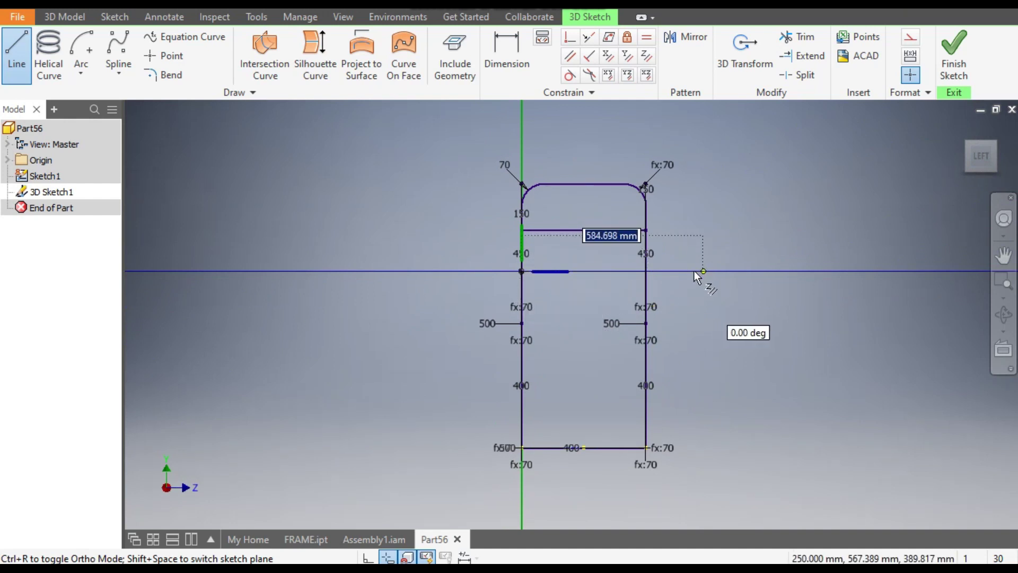
left_click(647, 272)
key("Escape")
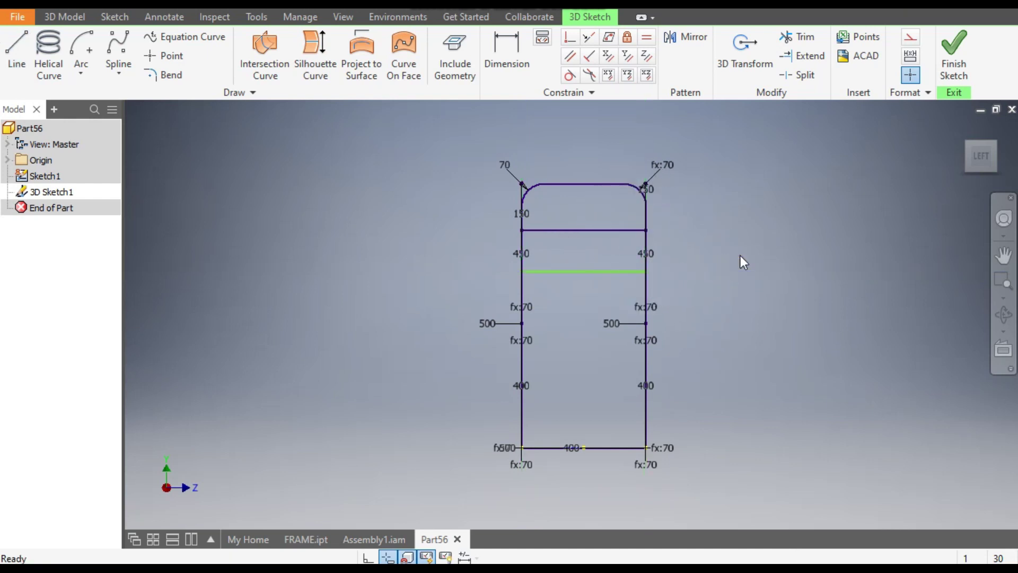
- Dimension the distance between the two backrest crossbars at one end and set it to 150 mm
left_click(966, 142)
left_click_drag(662, 238, 696, 250)
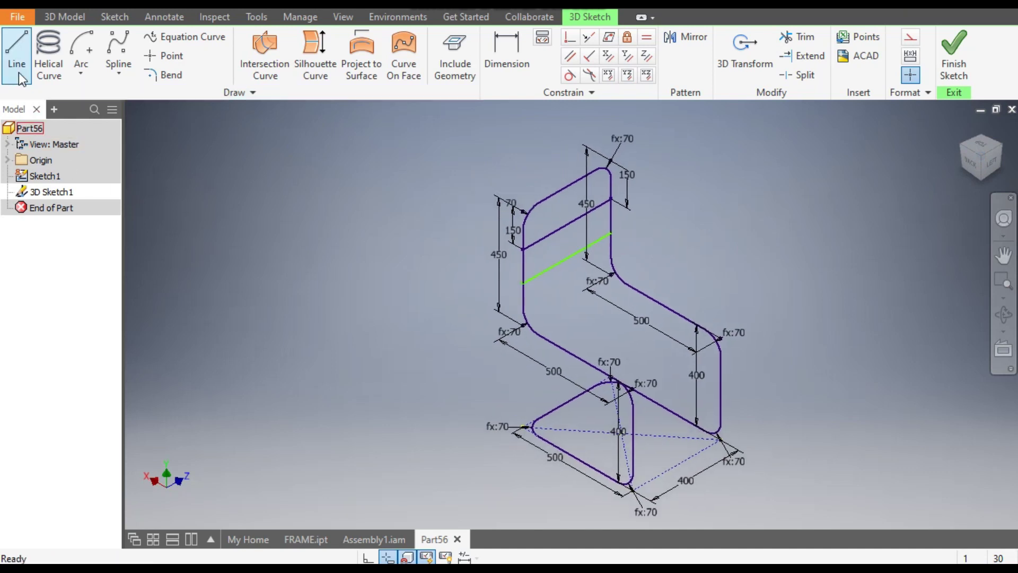
left_click(512, 82)
left_click(523, 249)
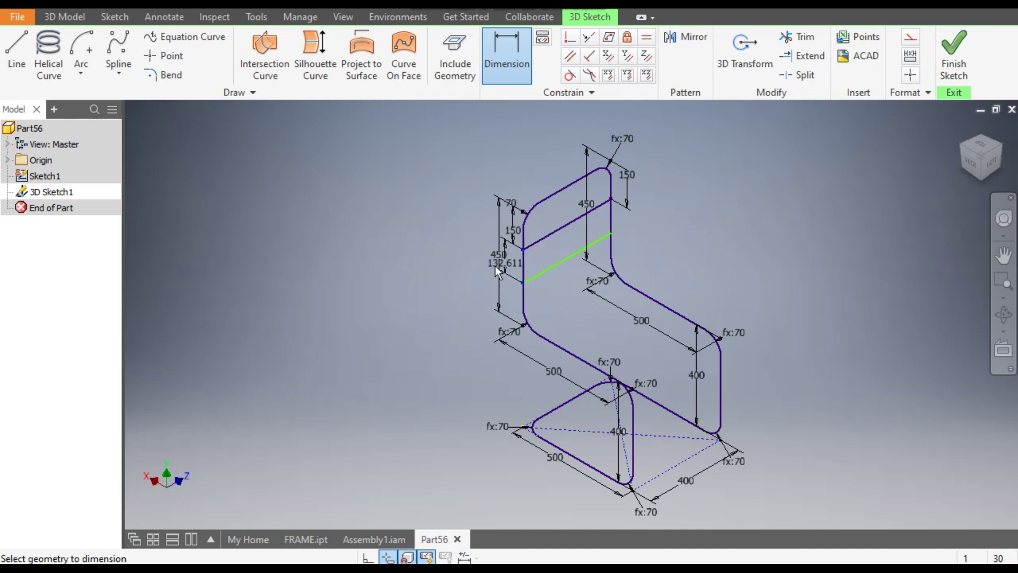
left_click(474, 242)
type("150")
key("Return")
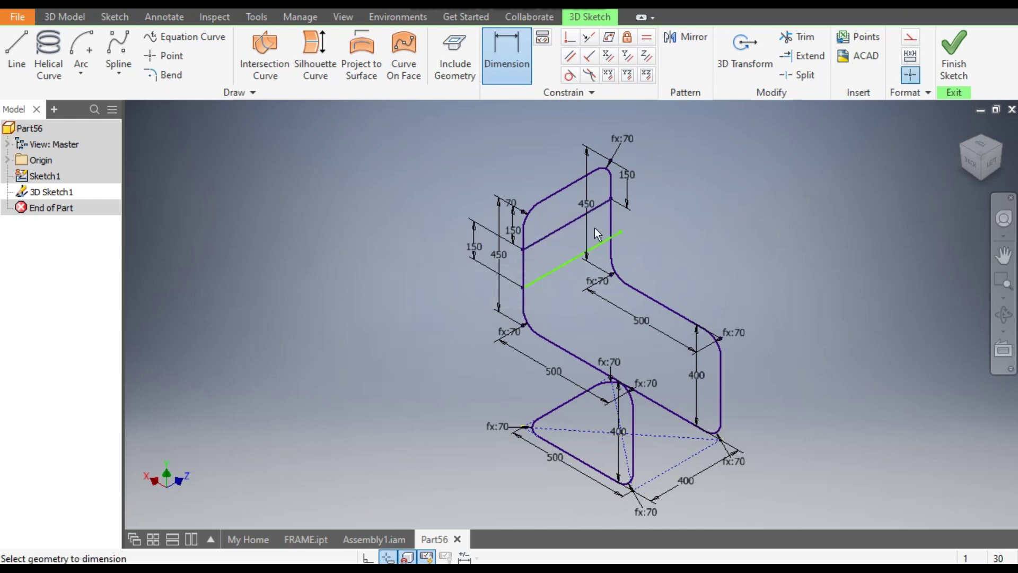
left_click(619, 232)
left_click(611, 201)
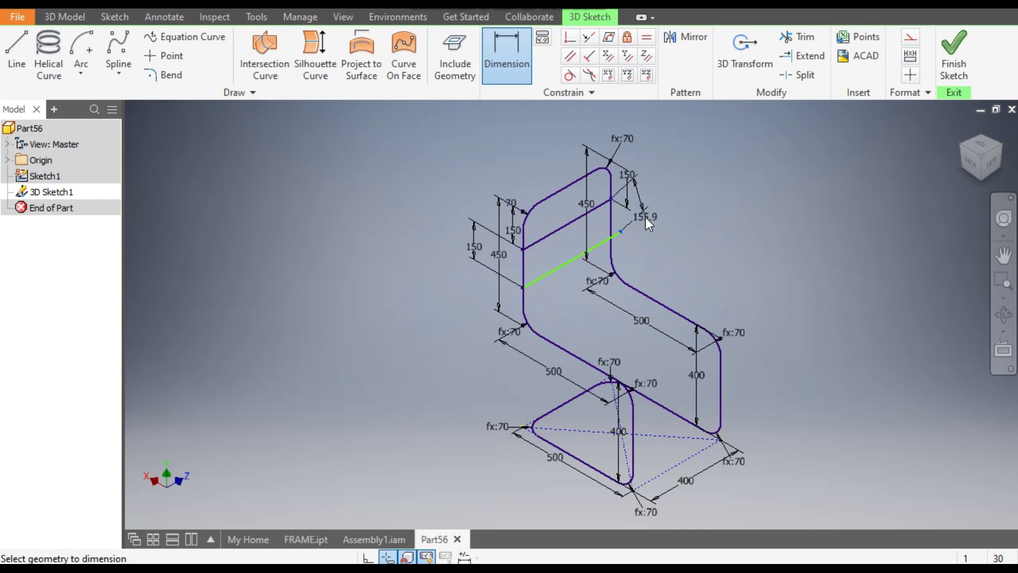
key("Escape")
- Make the lower crossbar's loose end coincident with the backrest upright and dimension it 150 mm below the upper crossbar
left_click(570, 37)
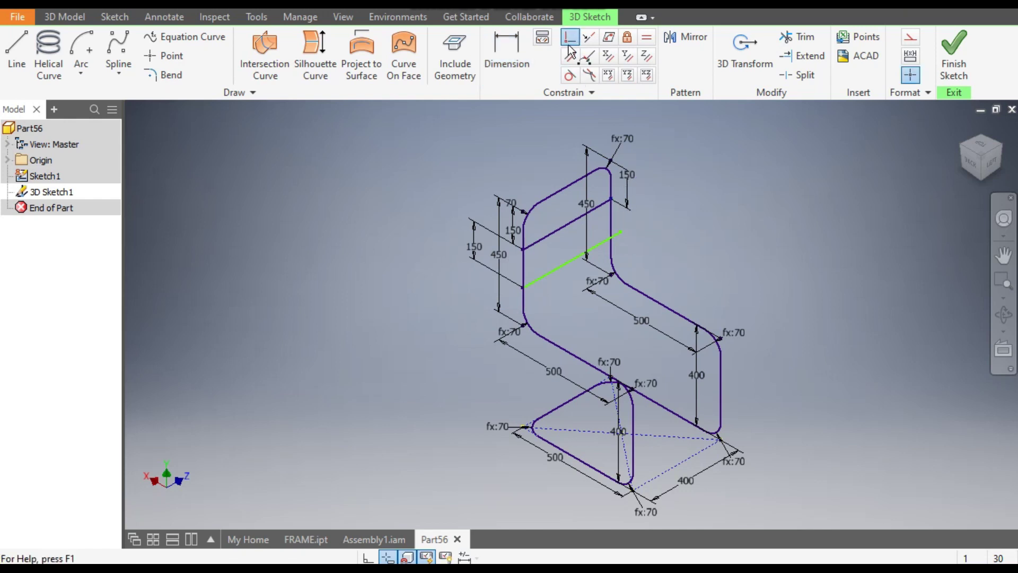
left_click(611, 231)
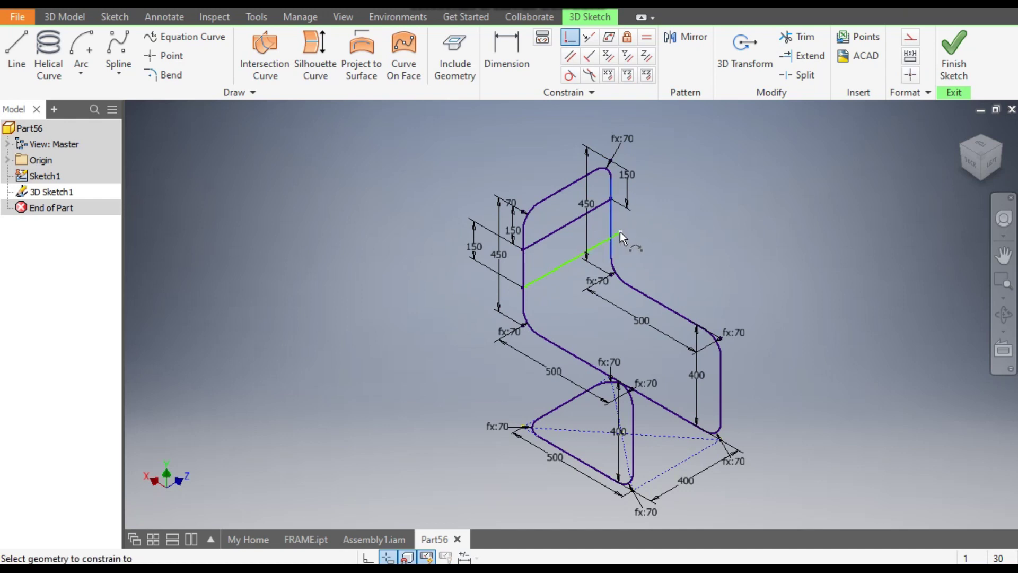
left_click(620, 232)
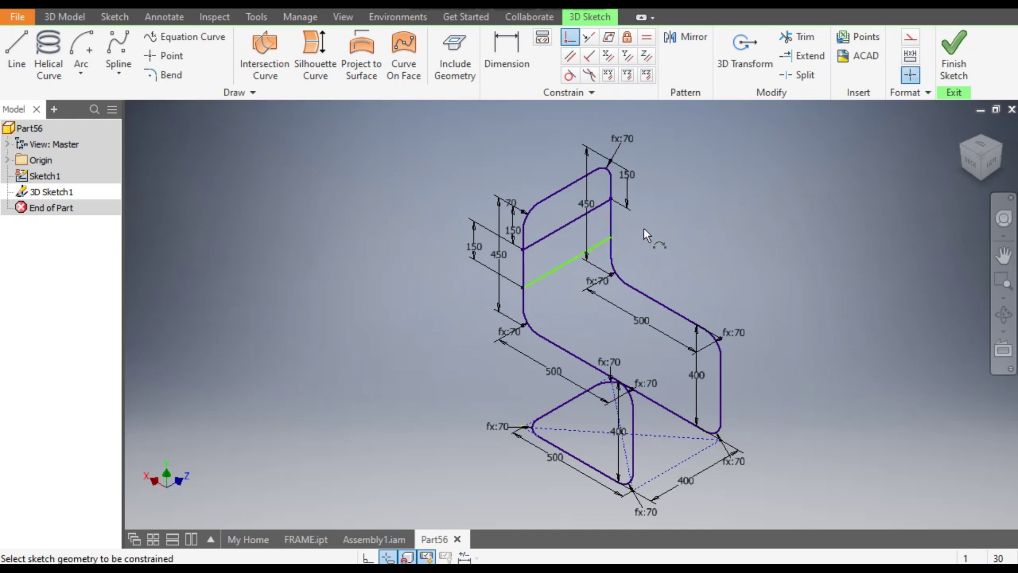
key("Escape")
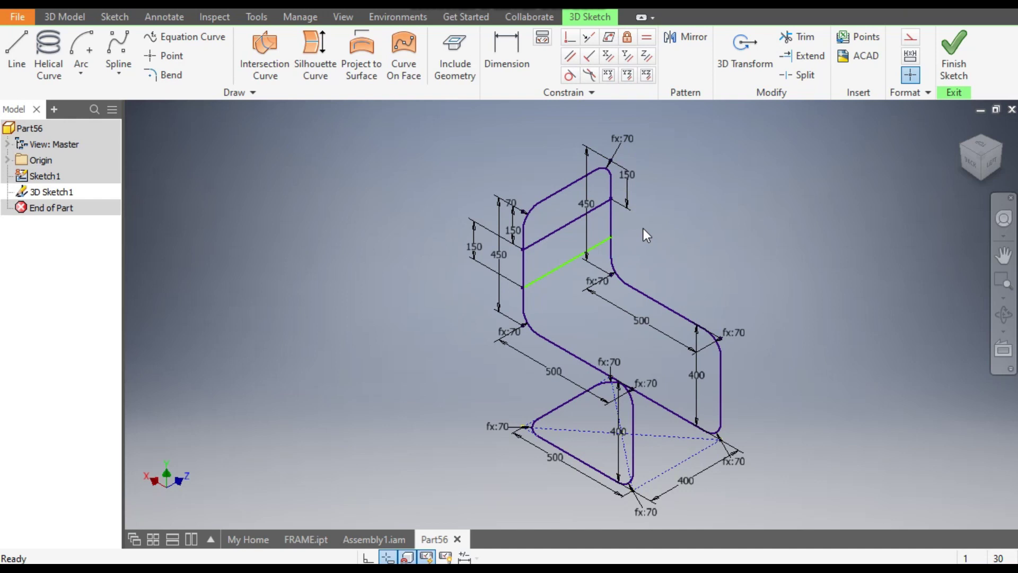
left_click(513, 55)
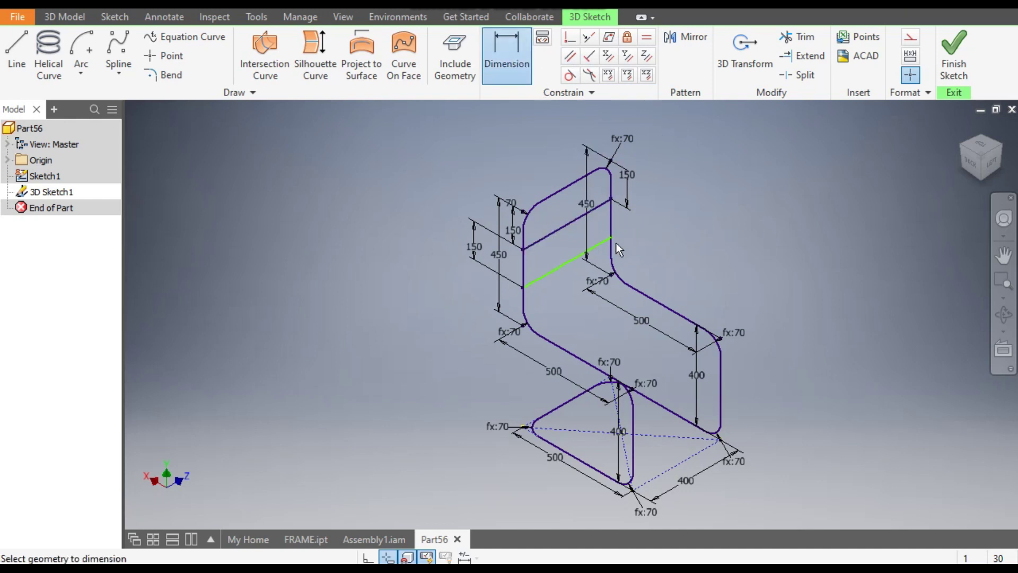
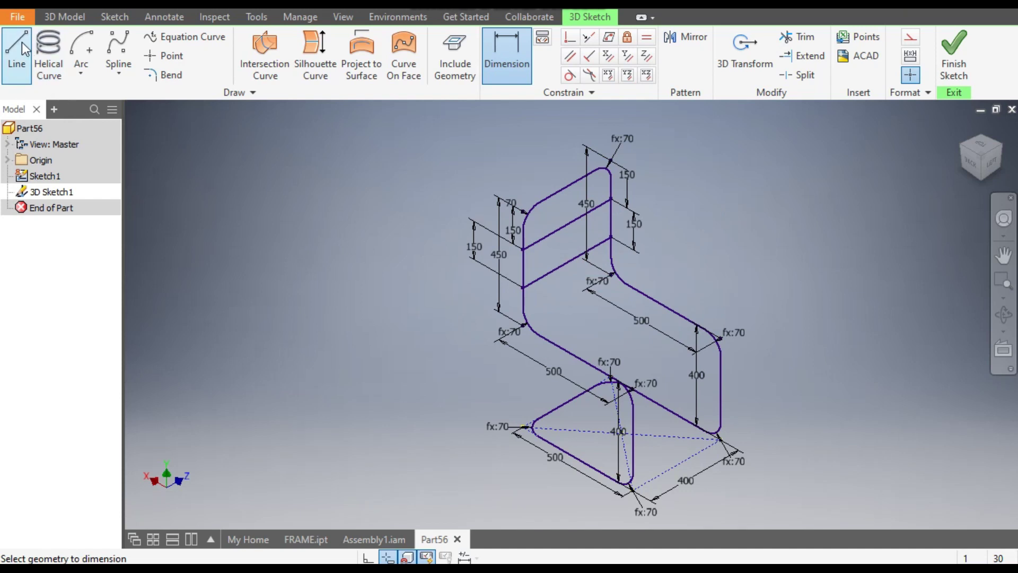
- Draw a crossbar between the two 500 mm seat lines, parallel to the Z axis and close to the backrest
left_click(16, 53)
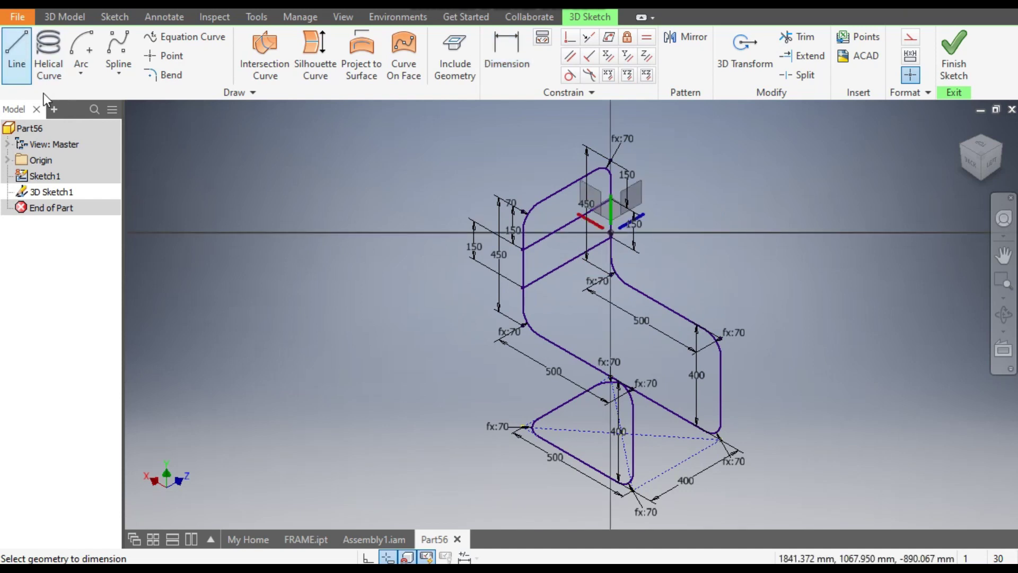
left_click(552, 342)
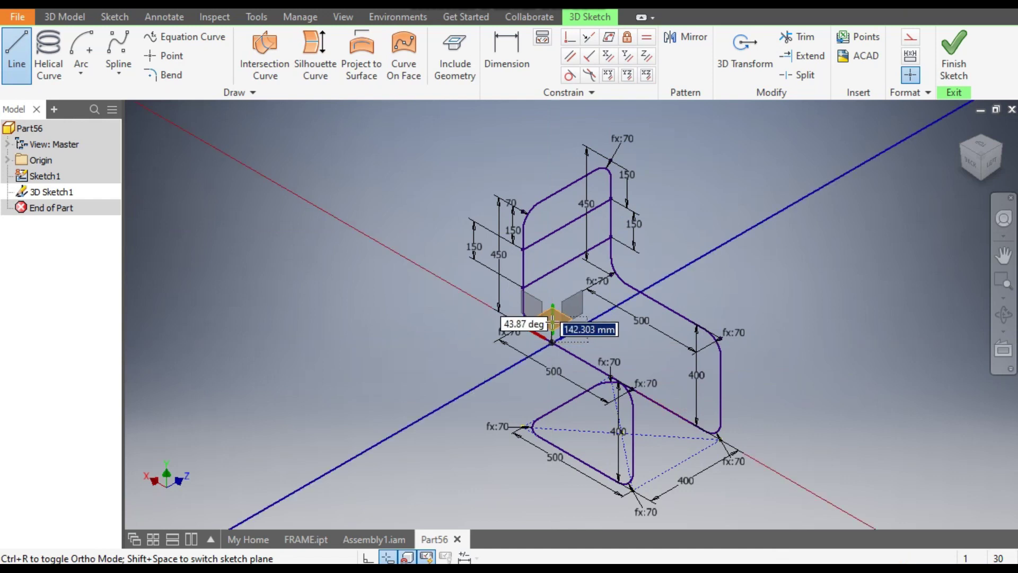
key("F5")
key("F5")
key("F5")
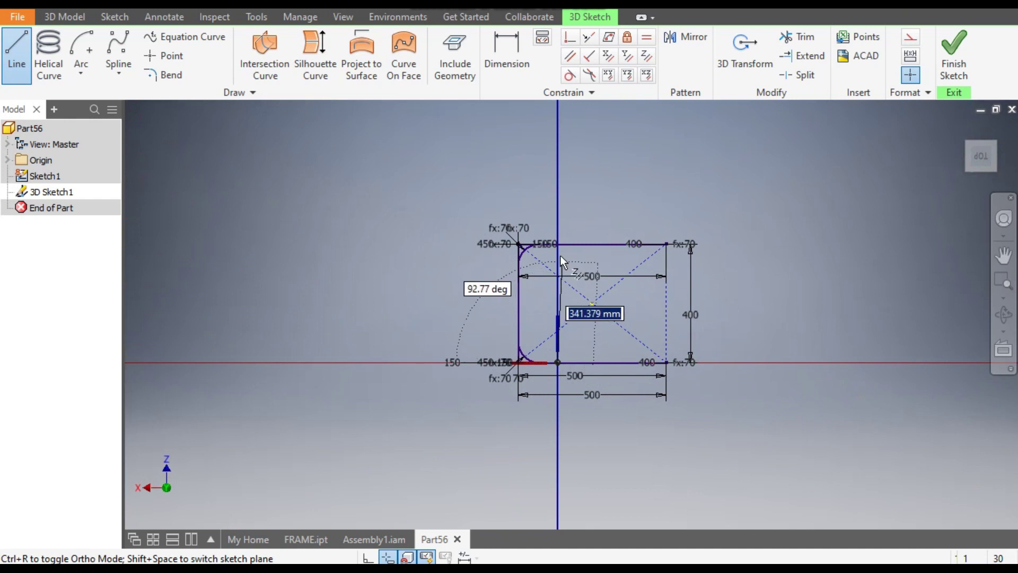
middle_click_drag(615, 257, 726, 236)
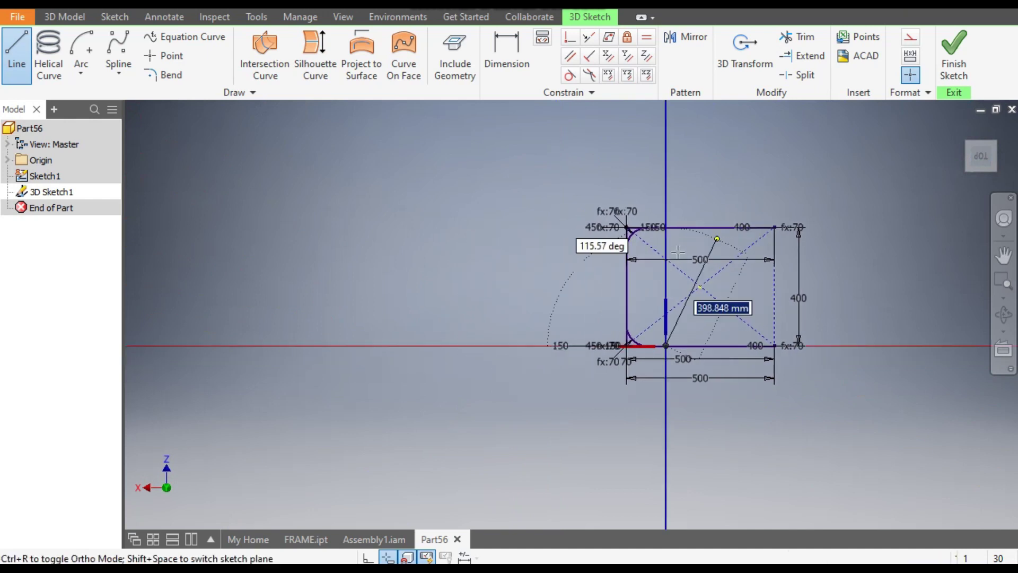
scroll(674, 233, "up", 5)
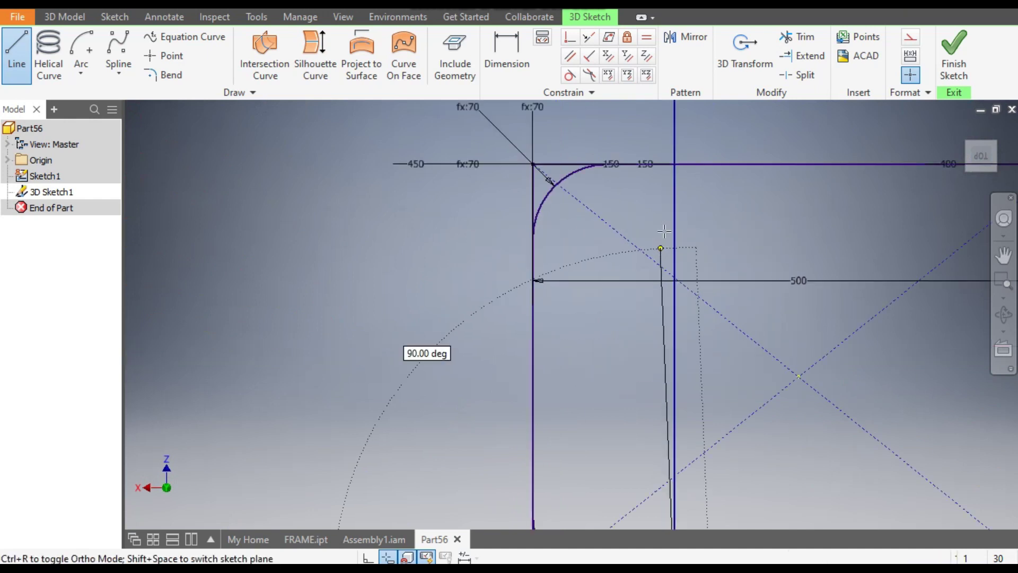
left_click(674, 167)
scroll(673, 166, "down", 3)
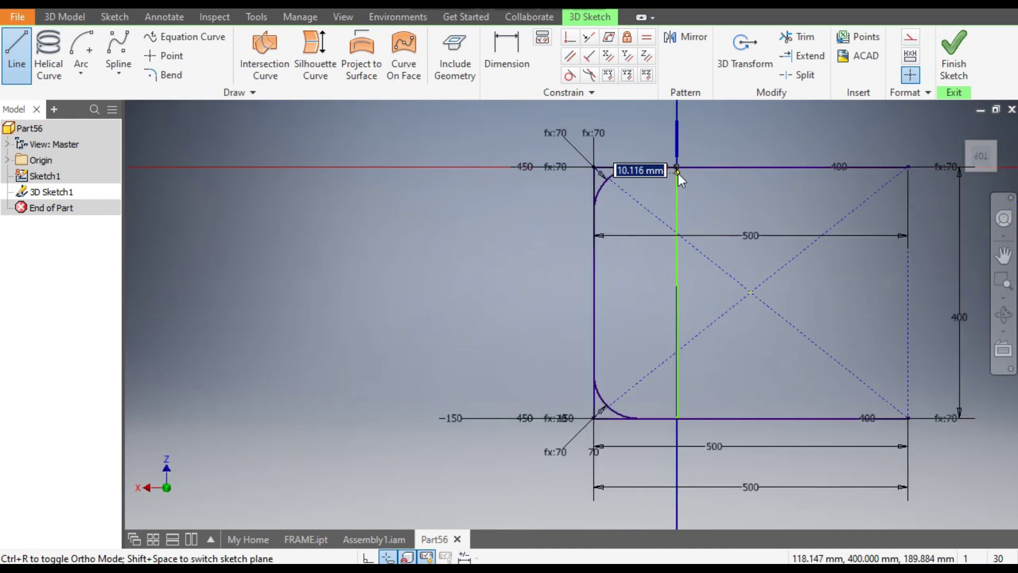
key("Escape")
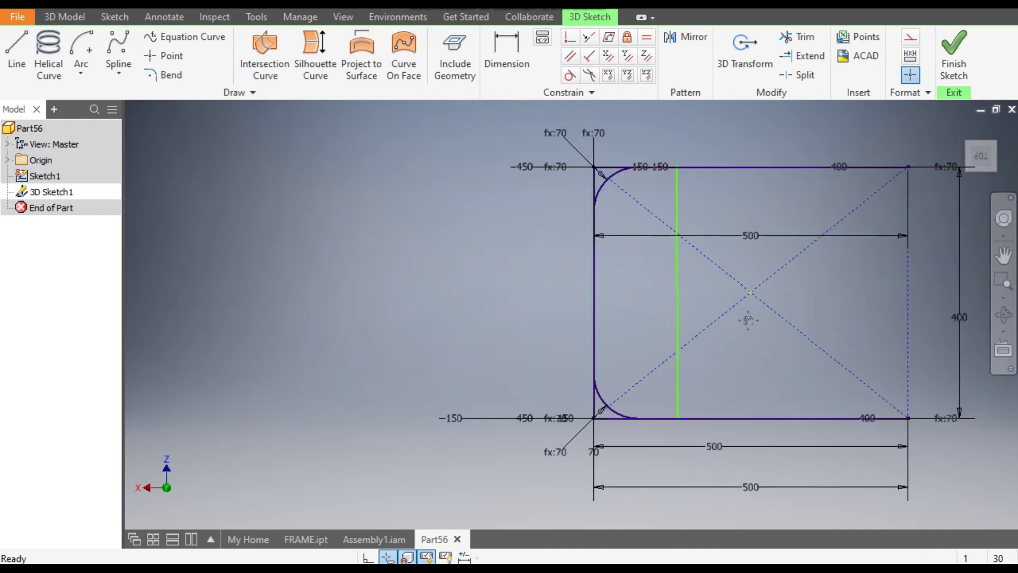
- Draw a second crossbar between the two 500 mm seat lines, parallel to the first one and closer to the front of the seat
middle_click_drag(759, 321, 688, 302)
left_click(17, 53)
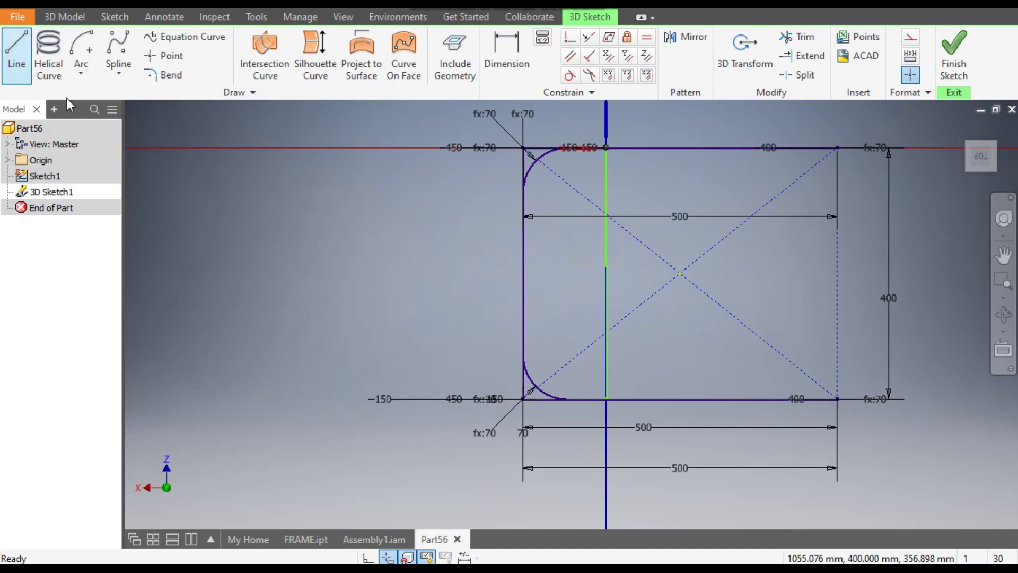
left_click(740, 148)
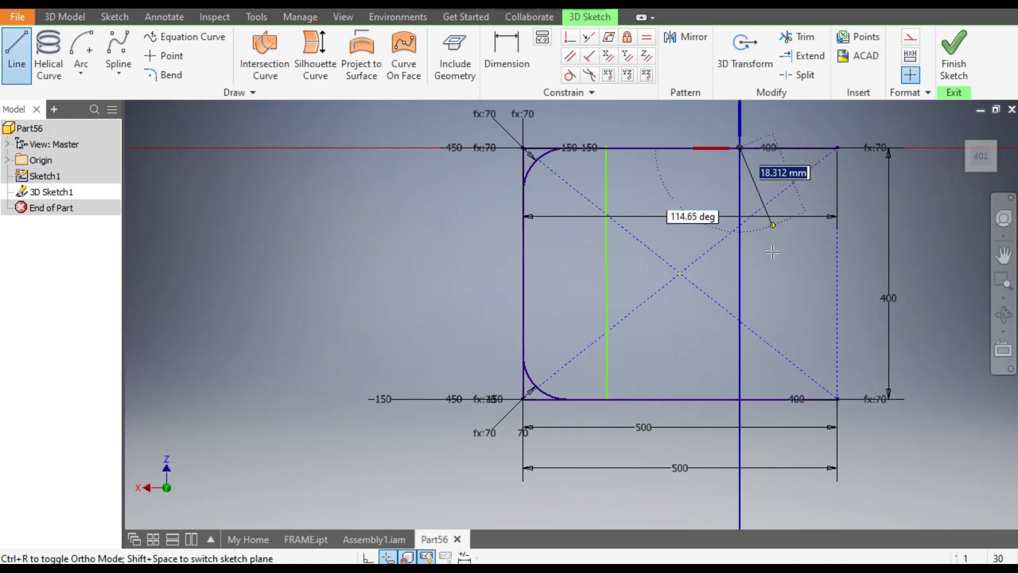
left_click(740, 399)
key("Escape")
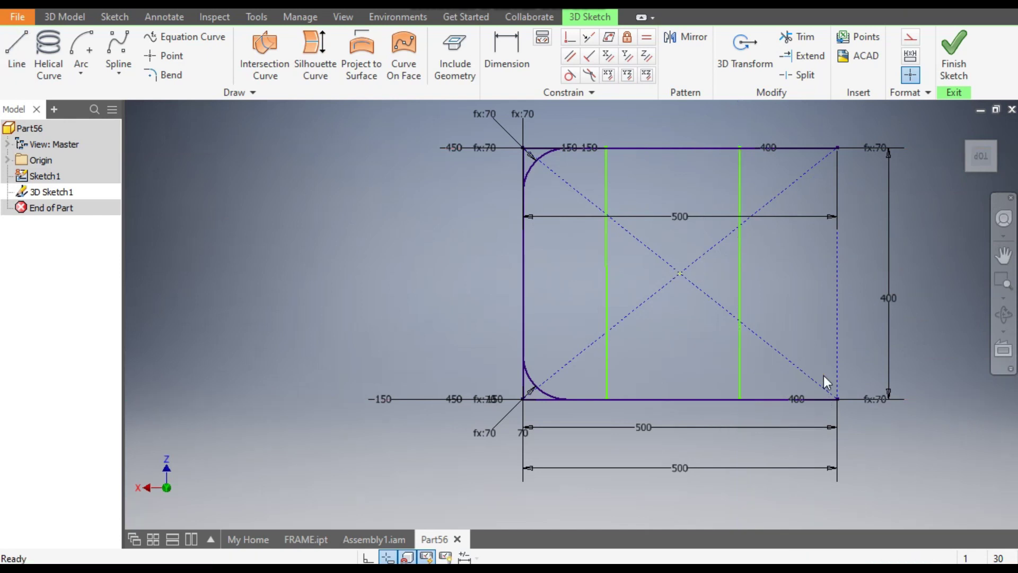
left_click(961, 130)
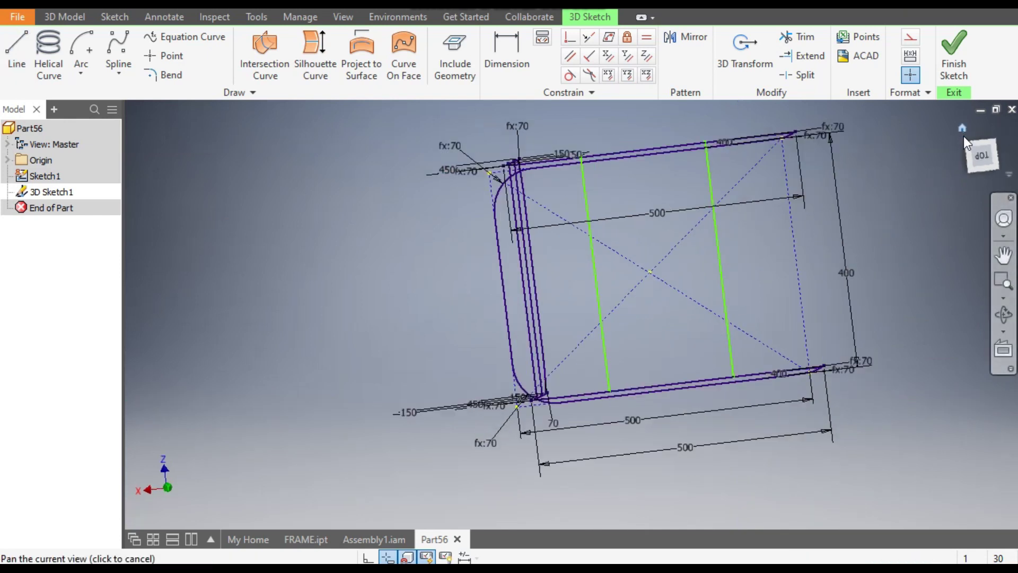
left_click(968, 171)
scroll(530, 326, "up", 3)
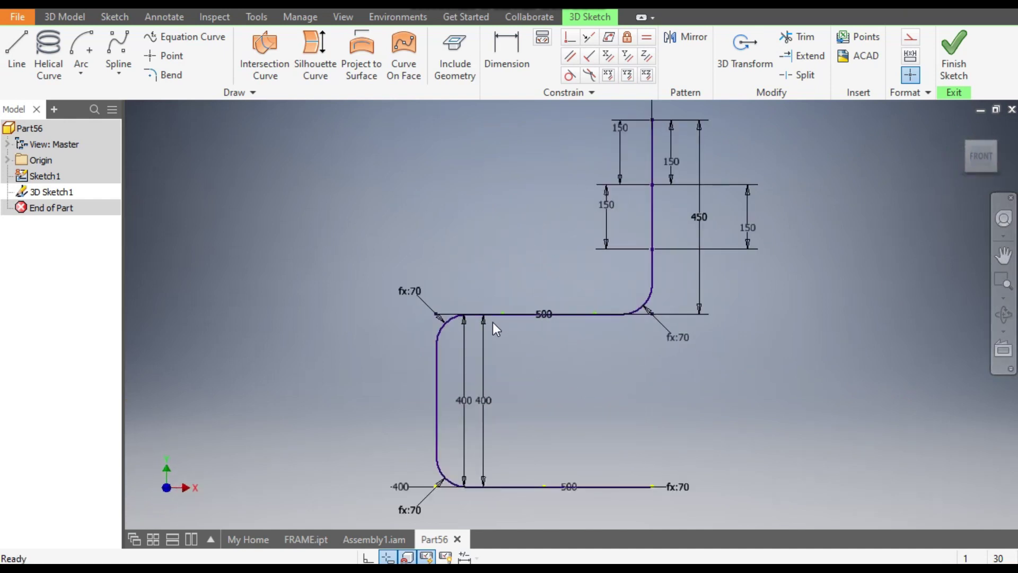
scroll(540, 315, "down", 2)
left_click(962, 129)
scroll(524, 358, "up", 3)
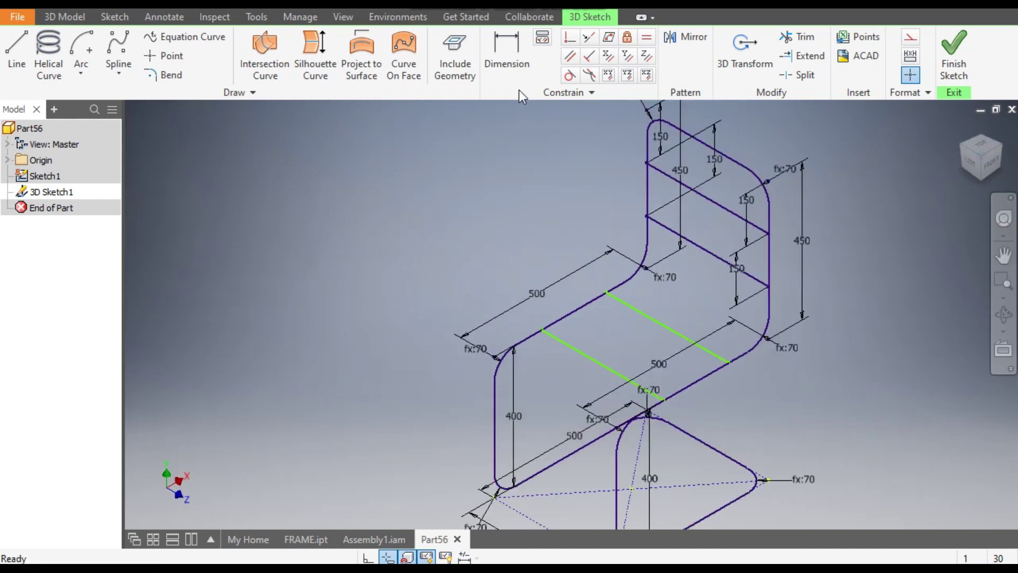
left_click(508, 52)
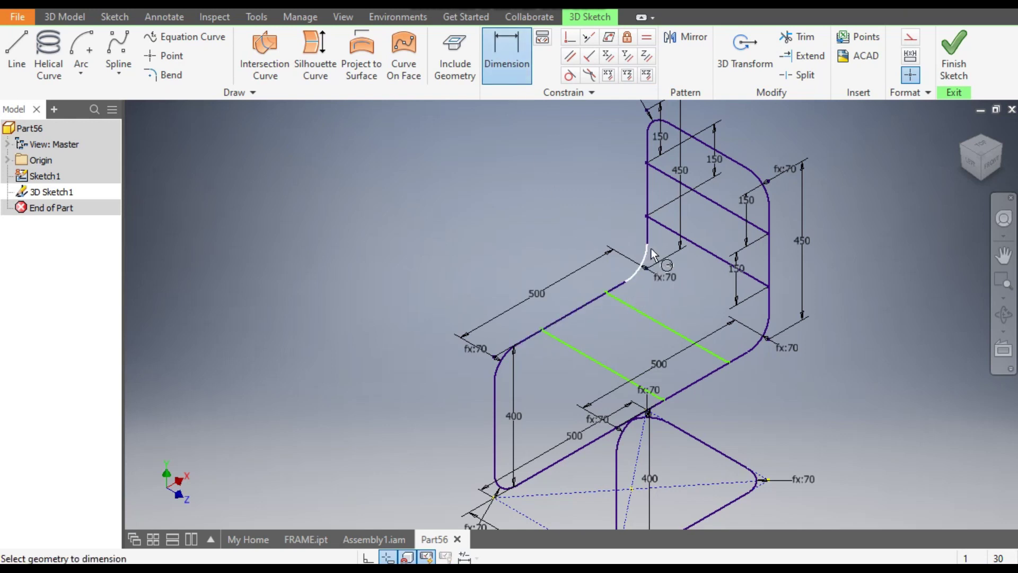
left_click(978, 147)
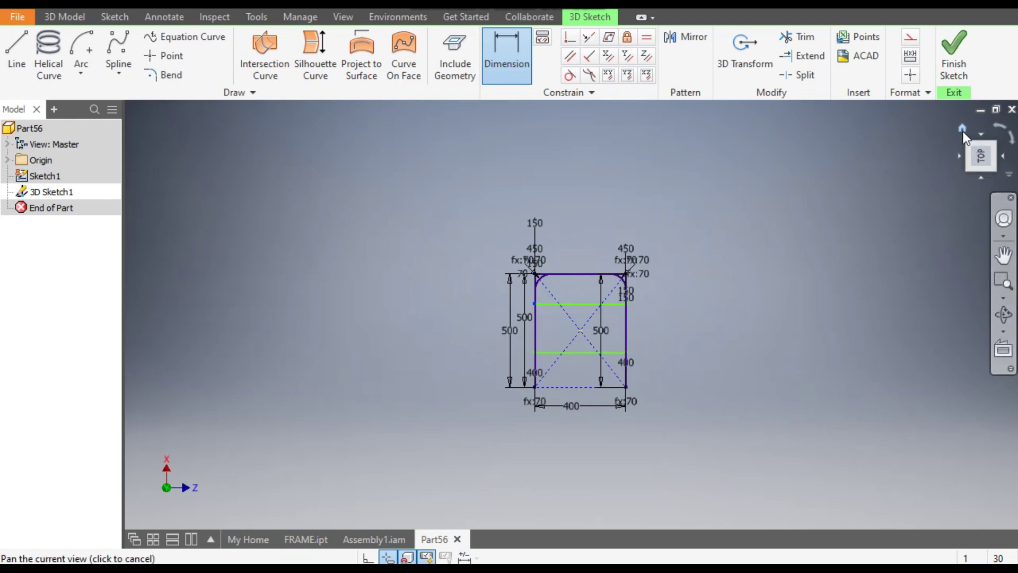
left_click(963, 131)
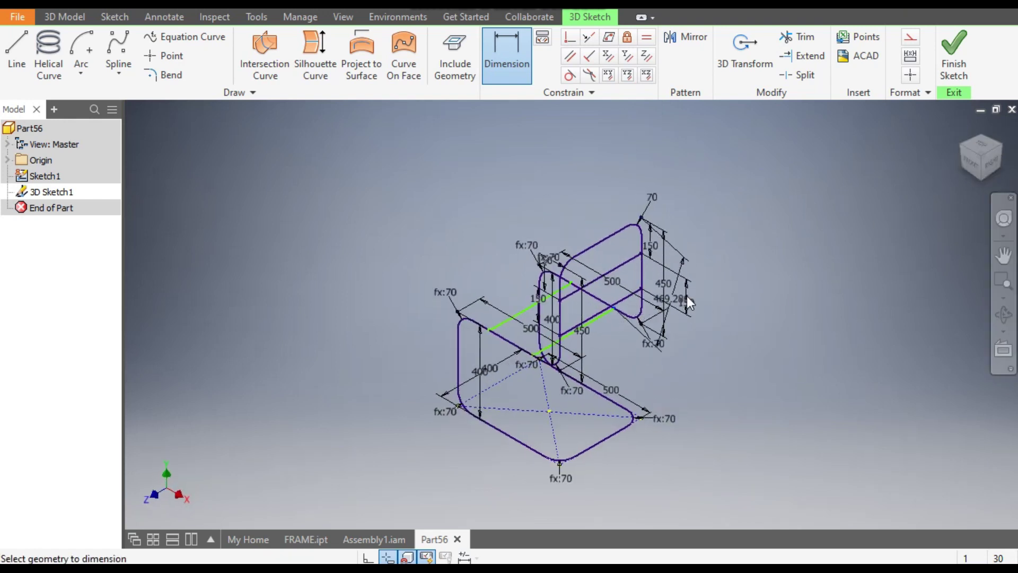
left_click_drag(687, 297, 687, 297)
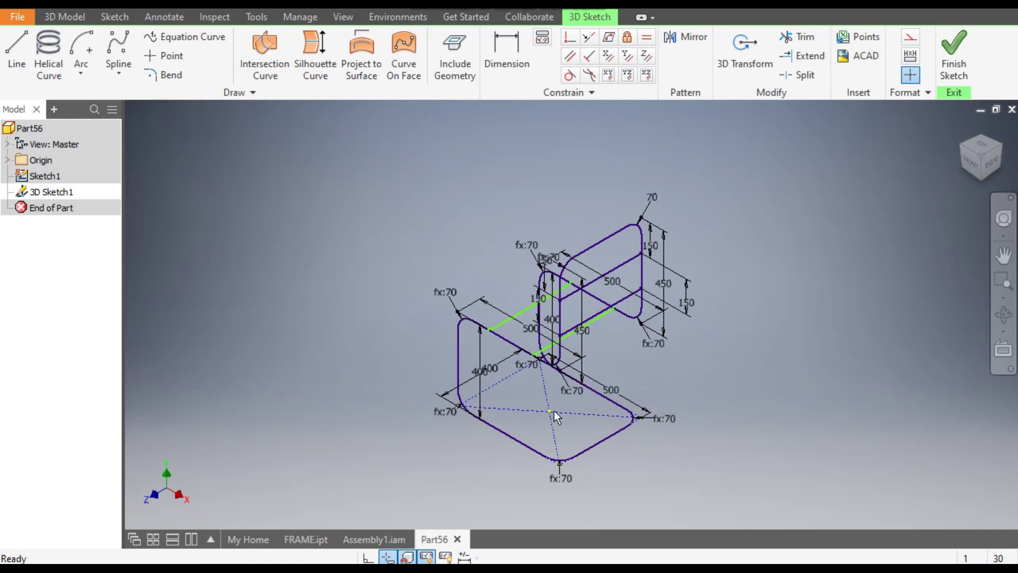
scroll(557, 371, "down", 3)
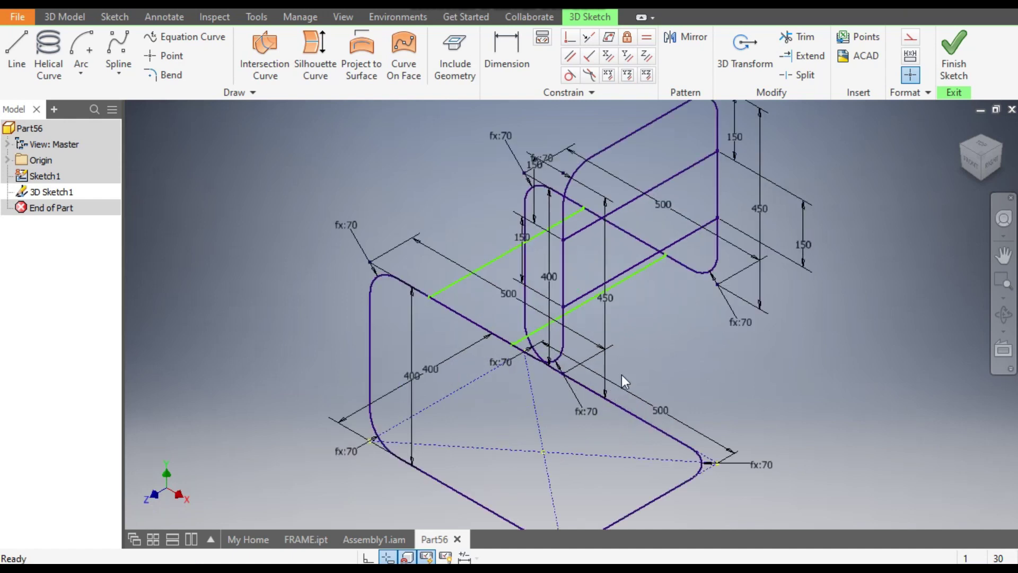
left_click(17, 51)
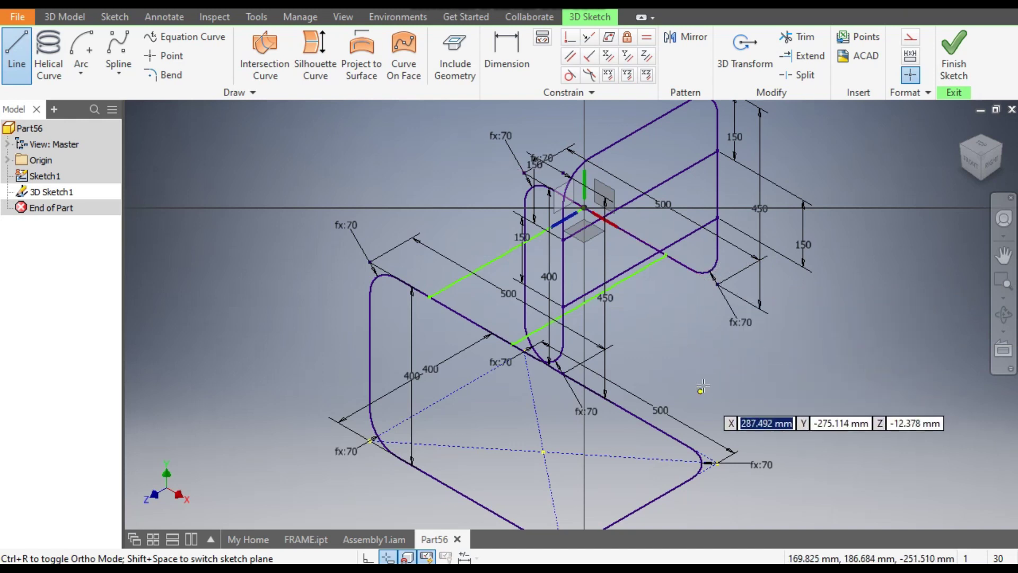
- Dimension the rear seat crossbar's end from the seat-backrest corner point in the front view and set the distance to 125 mm
left_click(974, 172)
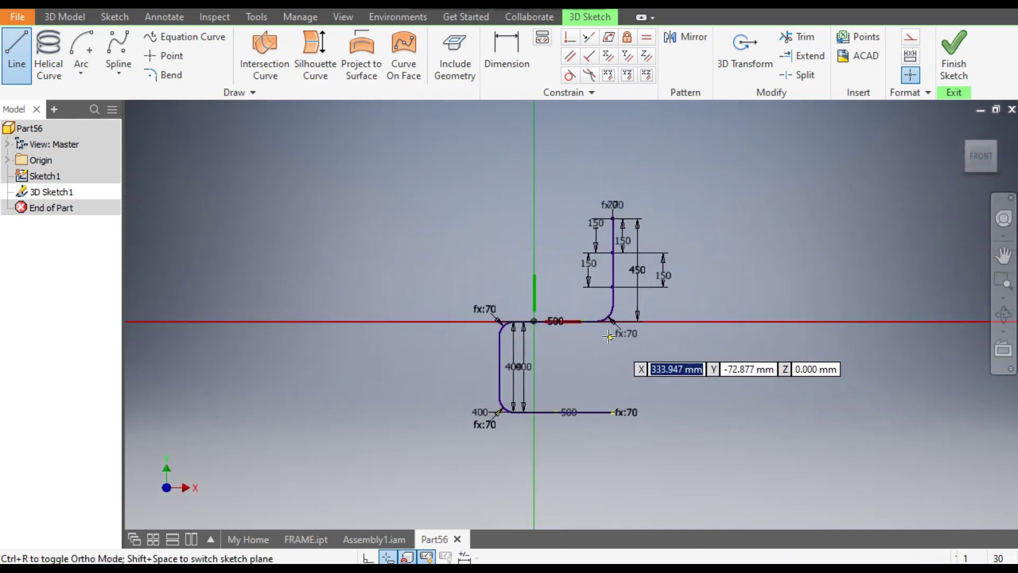
scroll(615, 318, "up", 5)
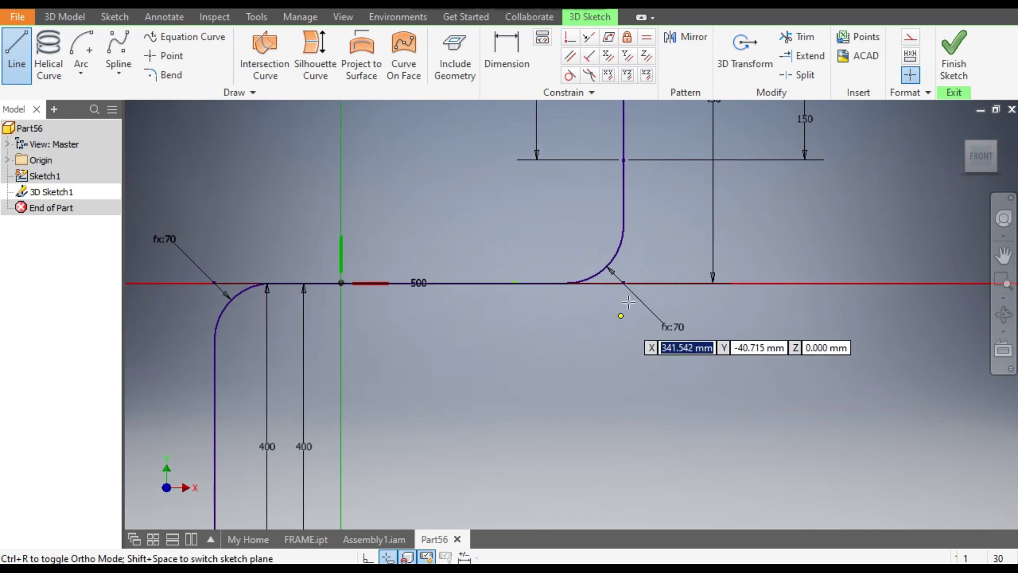
left_click(515, 49)
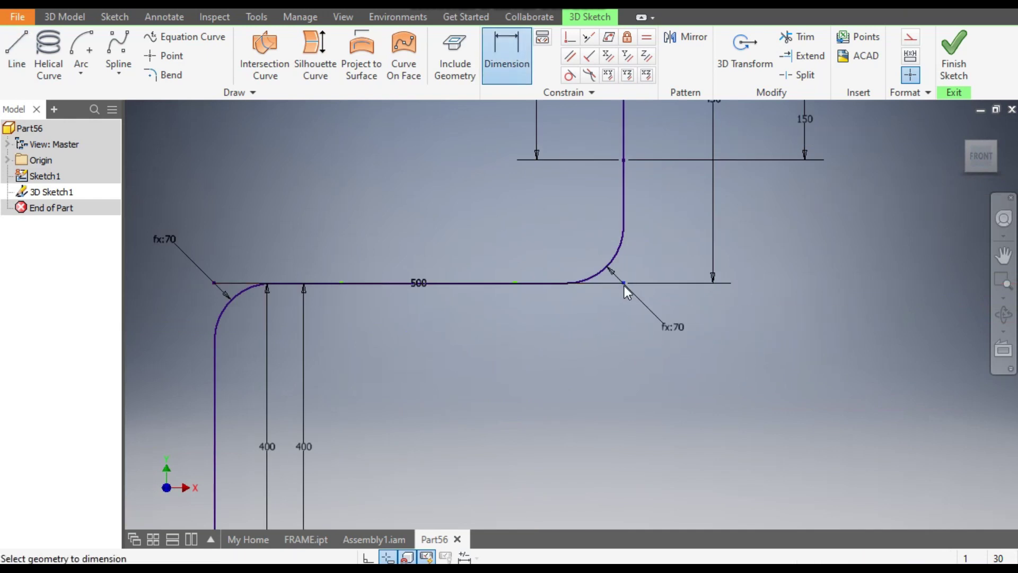
left_click(514, 282)
left_click(565, 339)
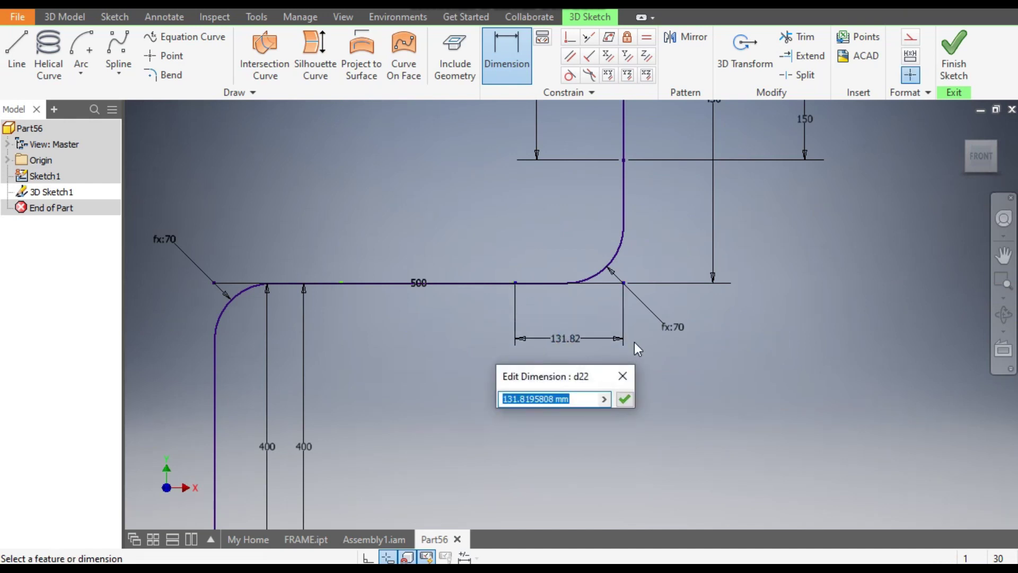
type("125")
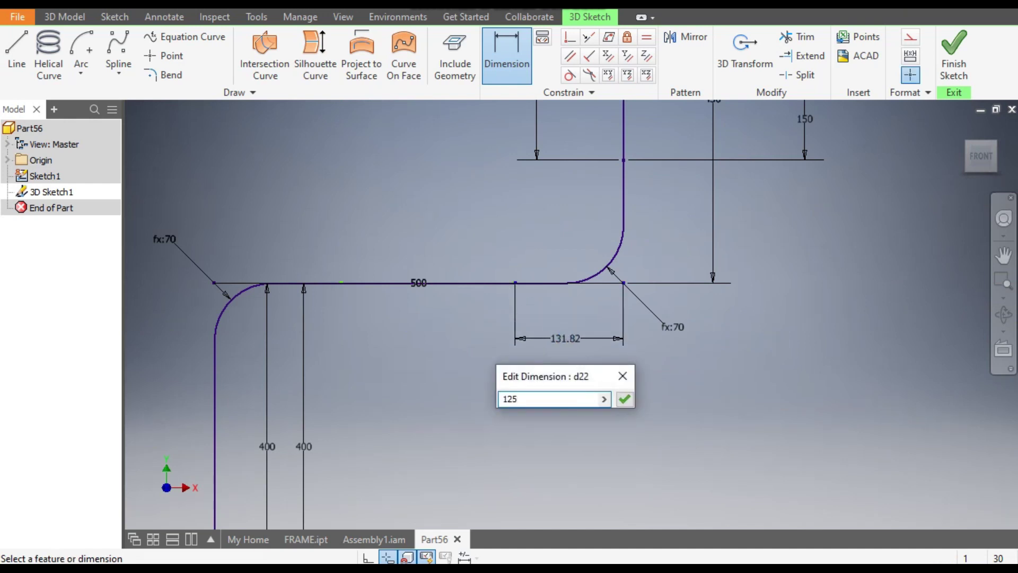
key("Return")
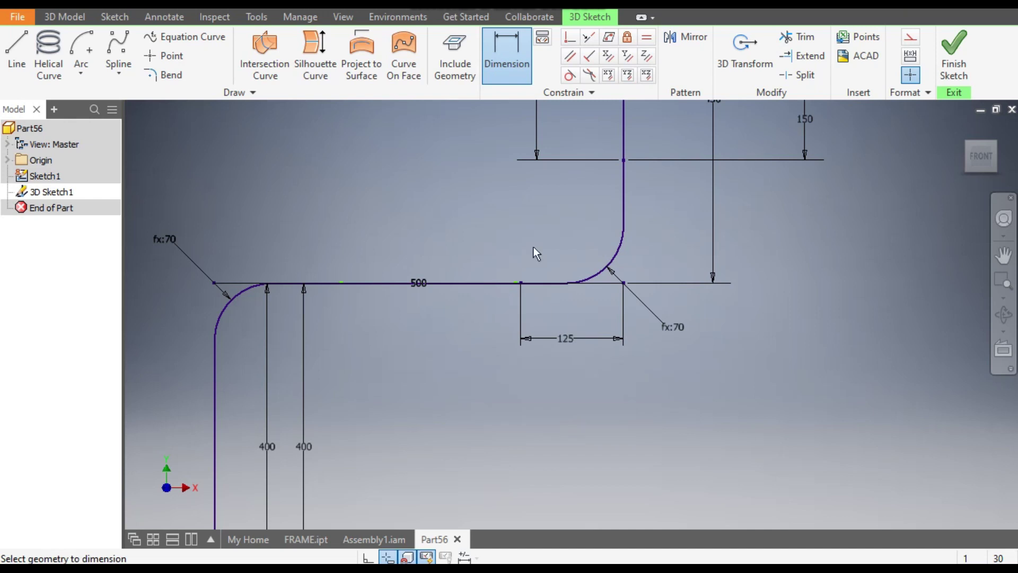
- Dimension the rear seat crossbar's opposite end from its seat-backrest corner point in the back view and set it to 125 mm
left_click(962, 129)
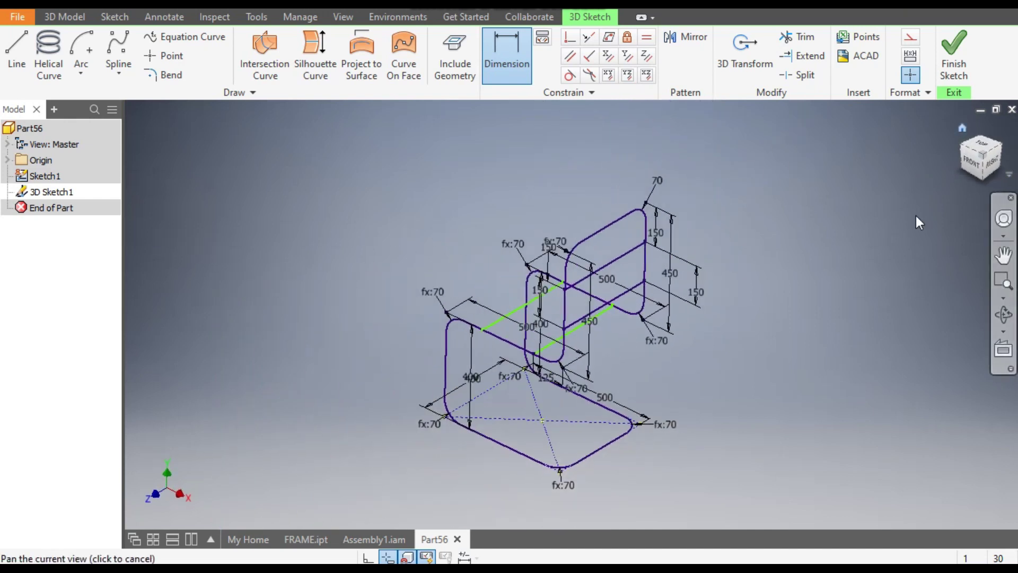
left_click(1002, 151)
left_click(981, 155)
scroll(546, 340, "up", 5)
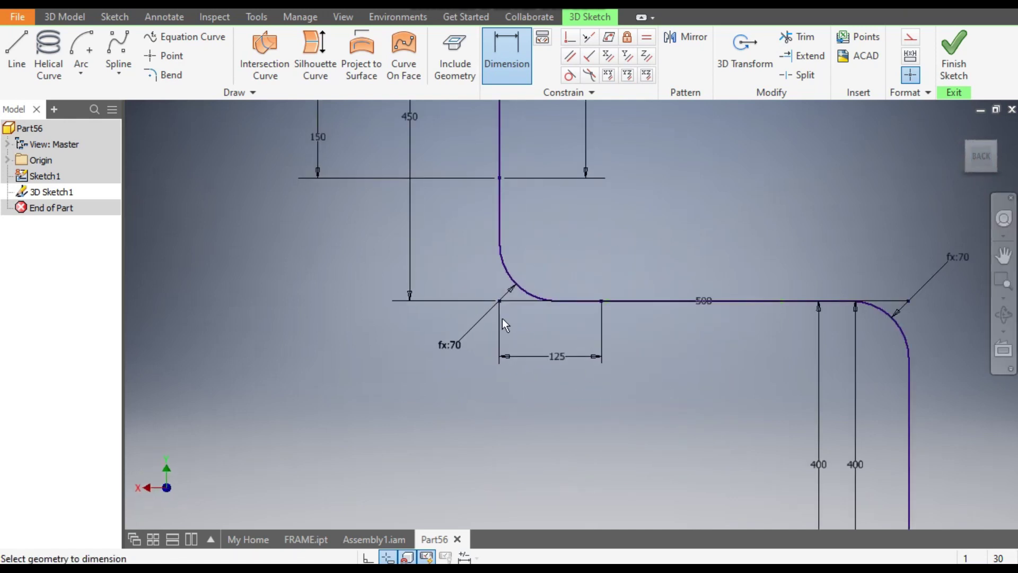
left_click(610, 302)
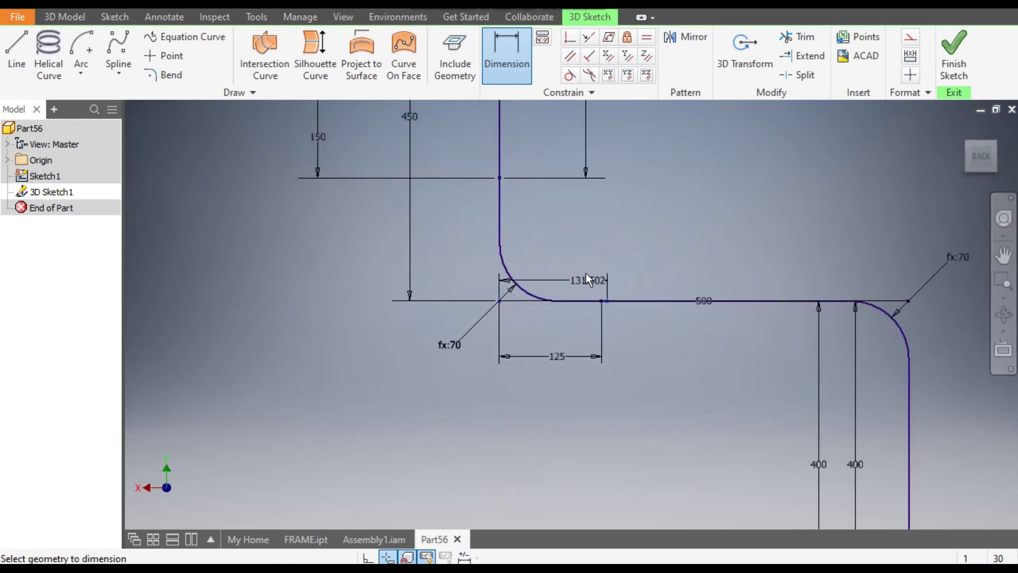
left_click(567, 247)
type("125")
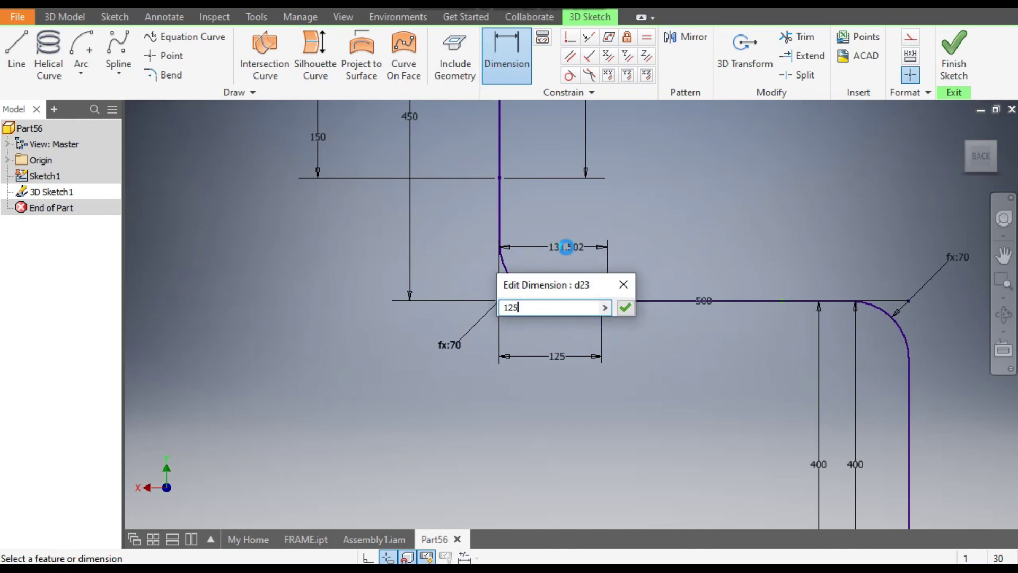
key("Return")
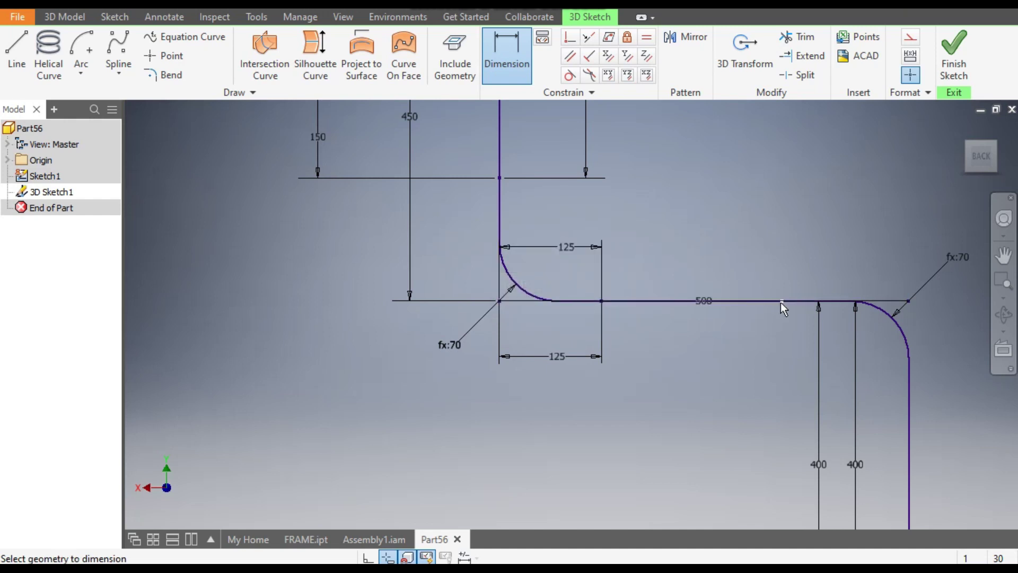
- Dimension the spacing between the two seat crossbars' ends on the back-view side and set it to 250 mm
left_click(602, 301)
left_click(782, 302)
left_click(684, 255)
type("250")
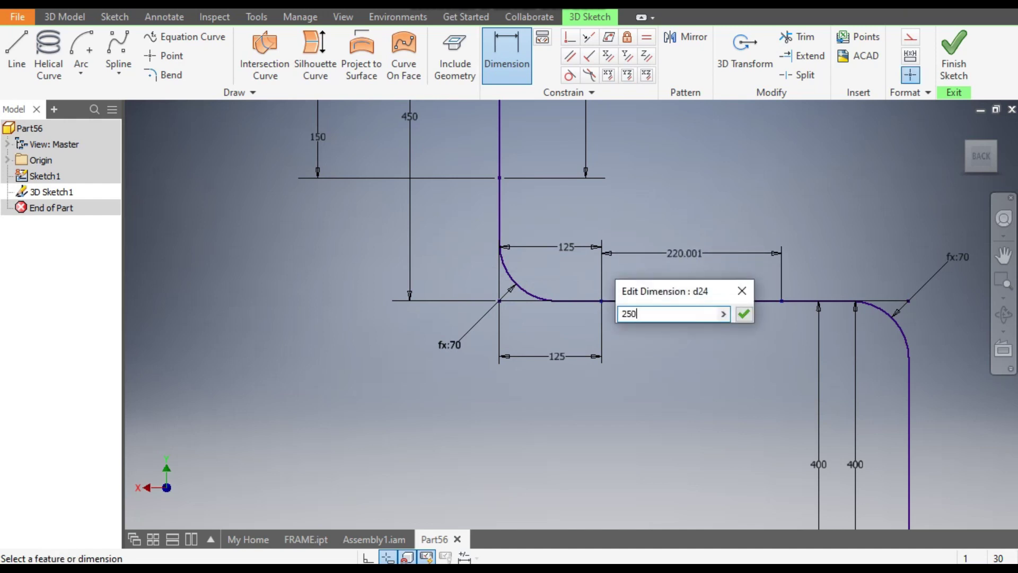
key("Return")
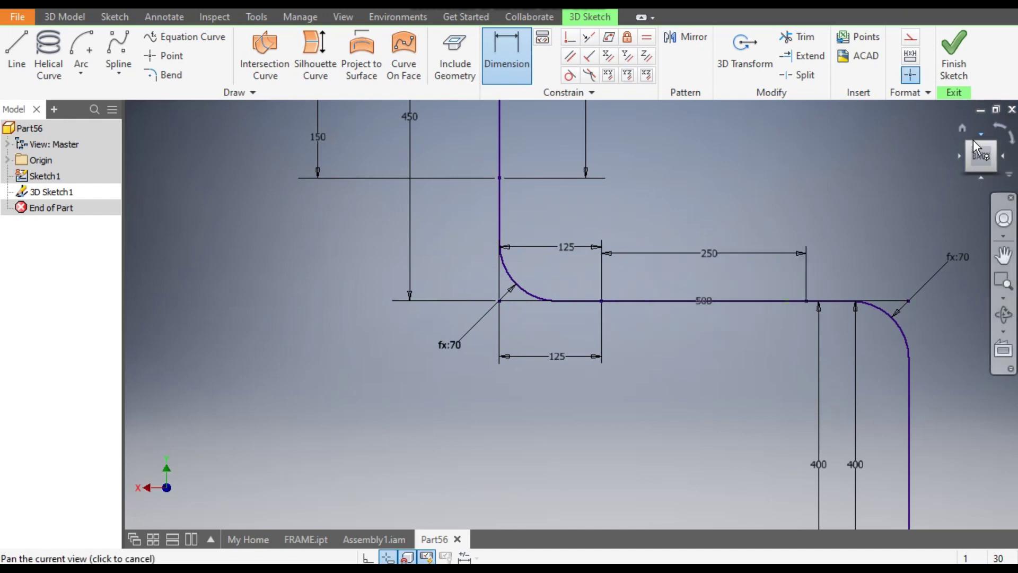
- Dimension the spacing between the seat crossbars' other ends in the front view and set it to 250 mm
left_click(970, 152)
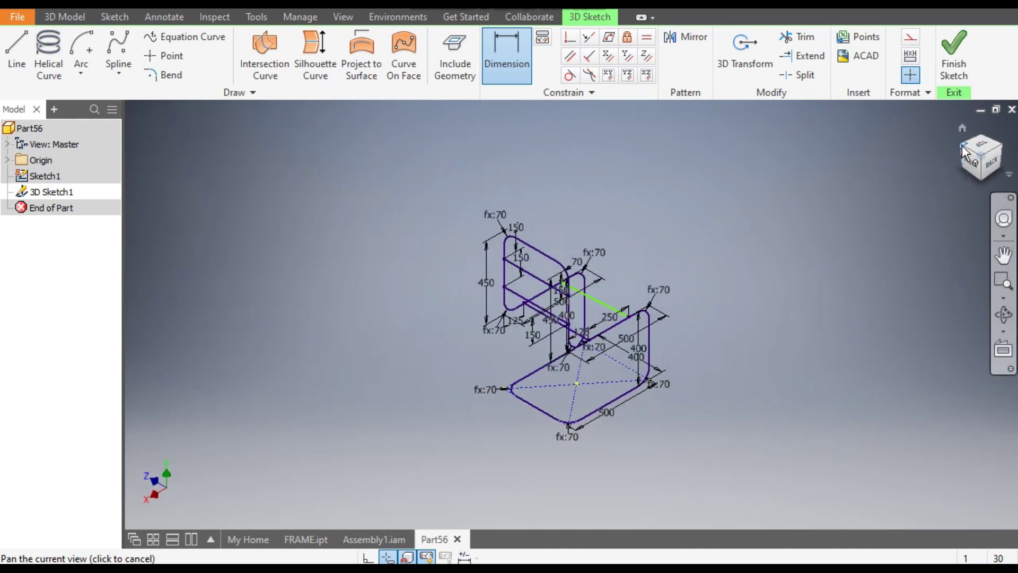
left_click(972, 159)
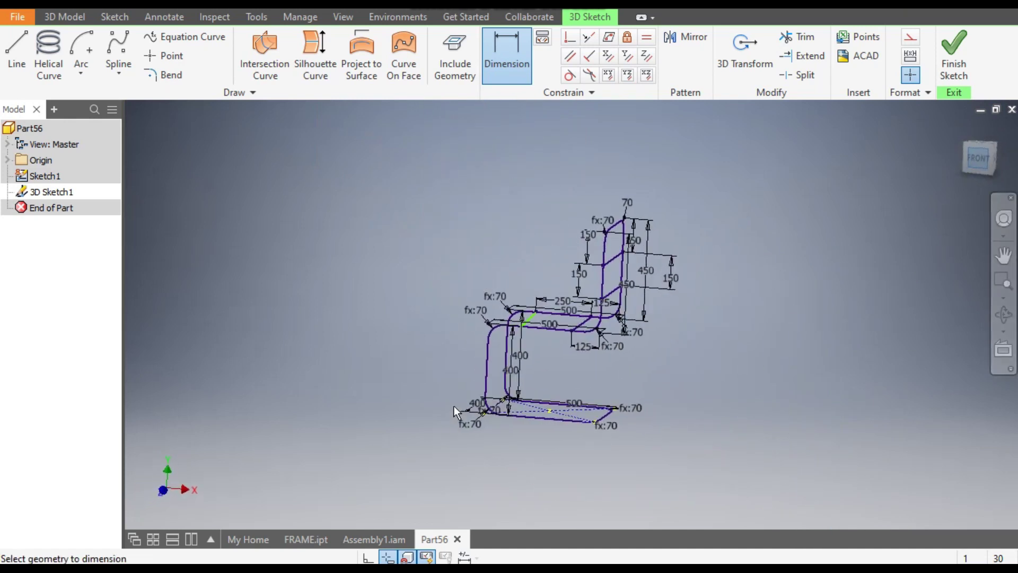
scroll(530, 323, "down", 3)
scroll(545, 292, "up", 3)
scroll(562, 297, "down", 3)
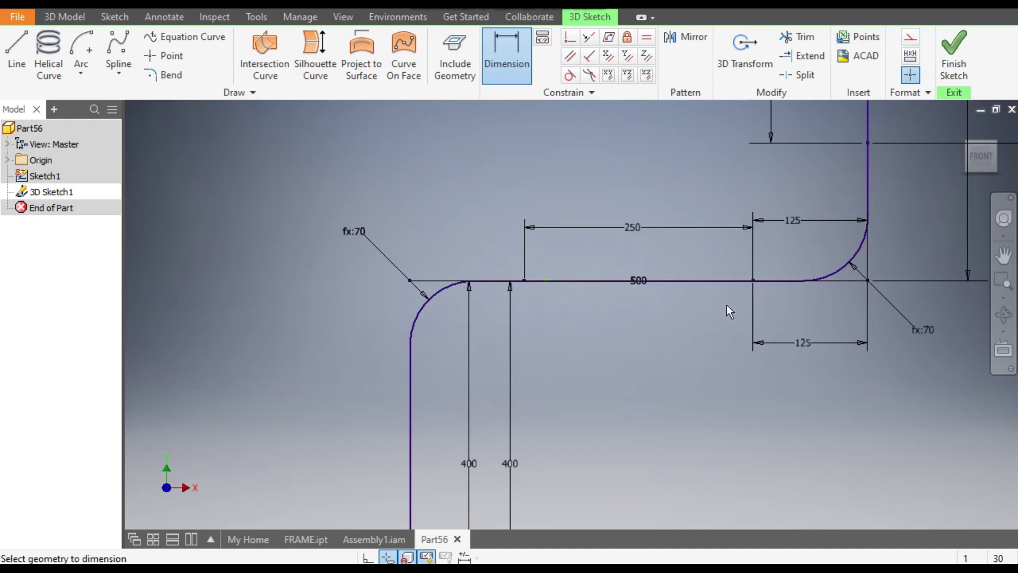
left_click(548, 280)
left_click(641, 320)
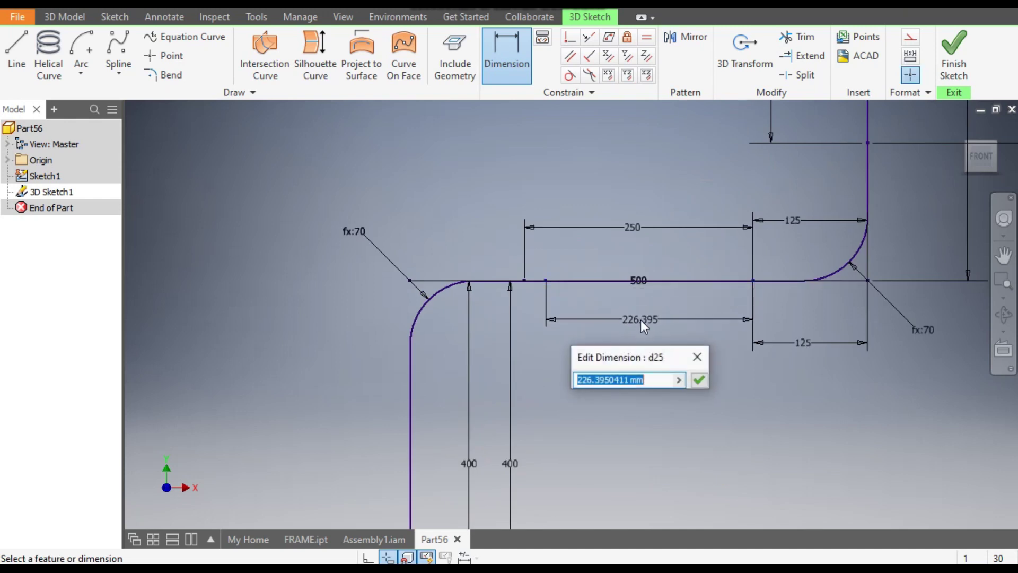
type("250")
key("Return")
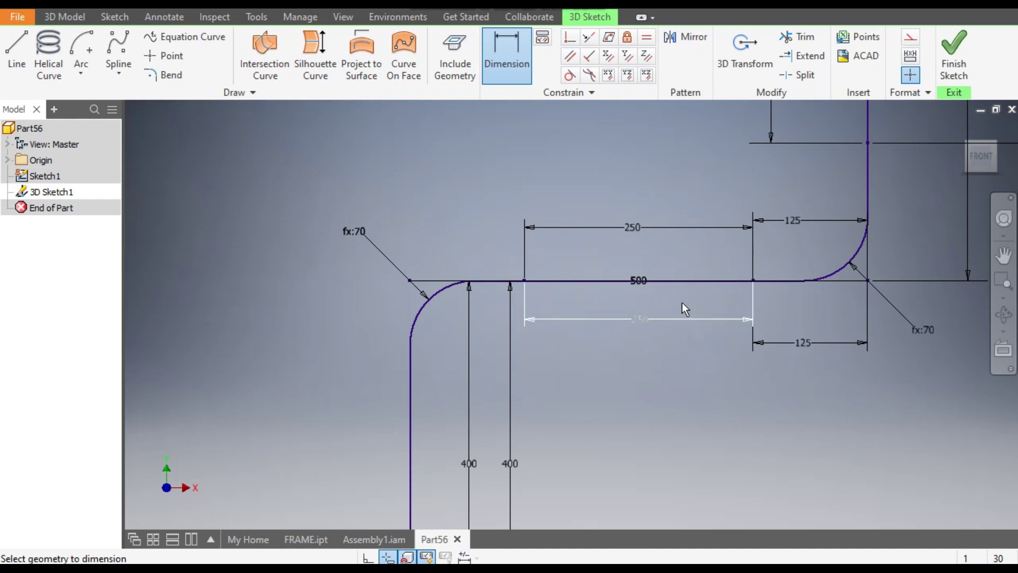
- Finish the 3D sketch of the chair frame
left_click(962, 129)
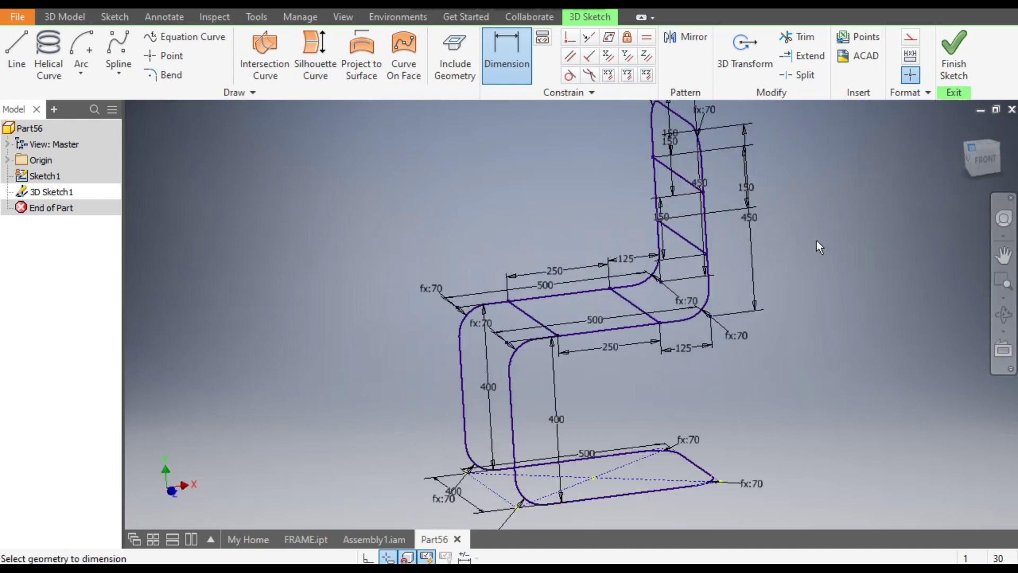
middle_click_drag(808, 286, 818, 293)
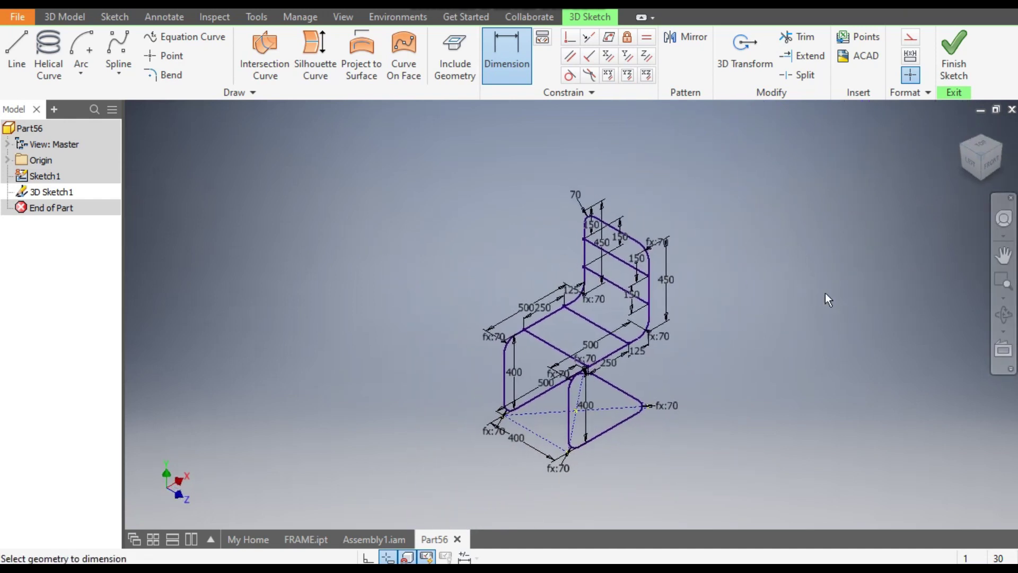
left_click(950, 45)
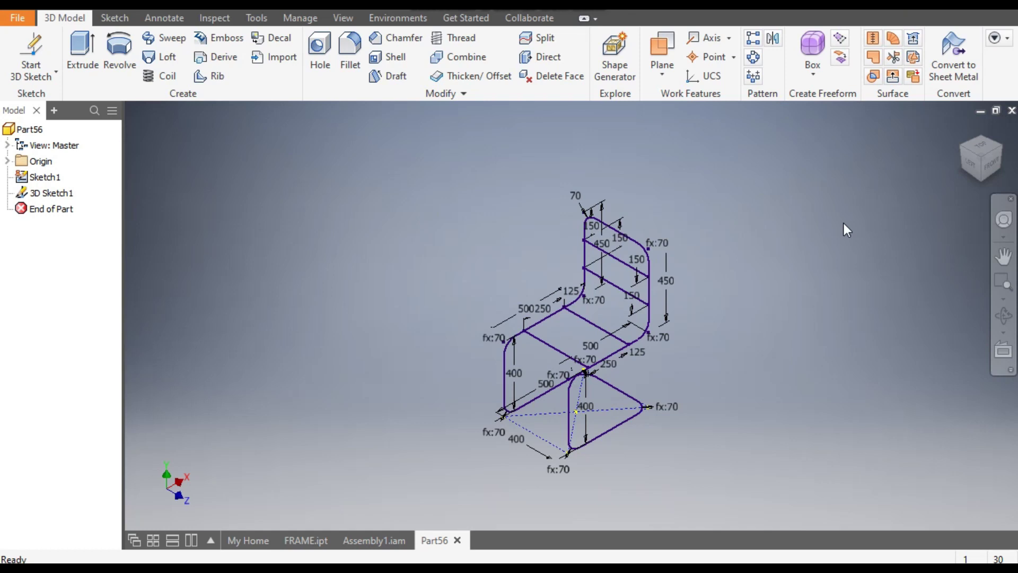
middle_click_drag(726, 384, 787, 316)
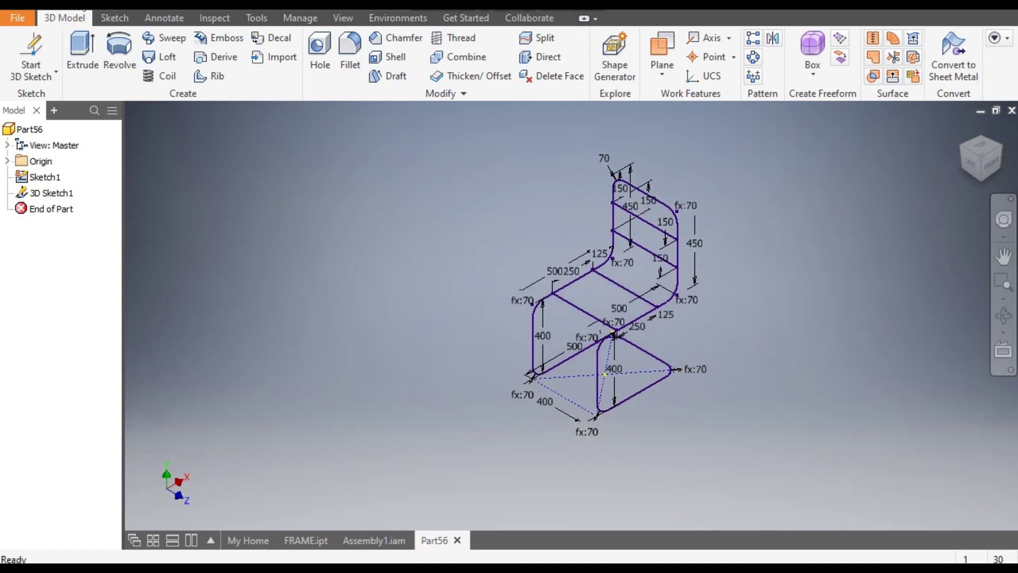
- Start saving the part and create and open a new folder named chair1 in the Youtube folder
key("ctrl+s")
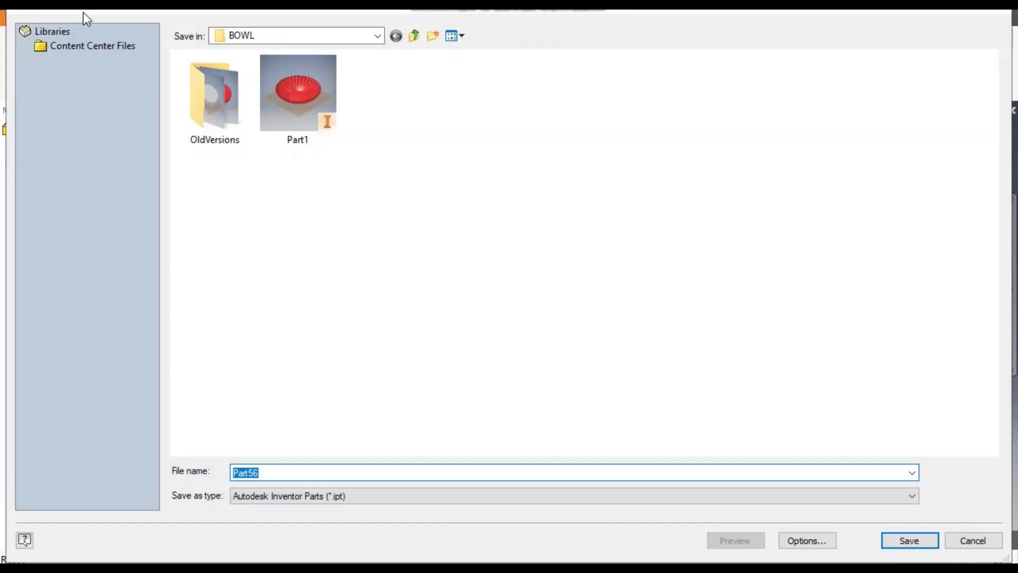
left_click(415, 38)
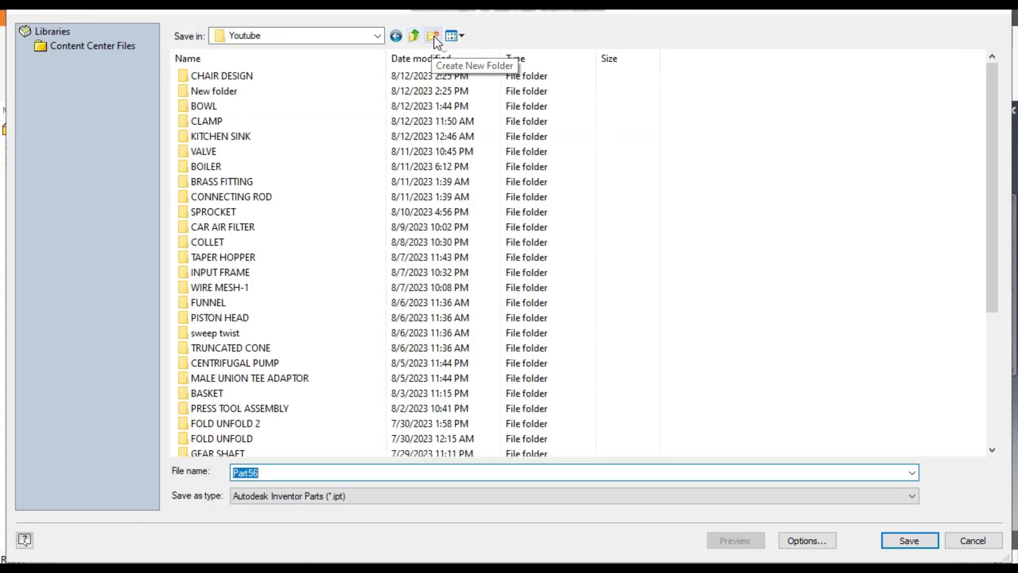
left_click(434, 36)
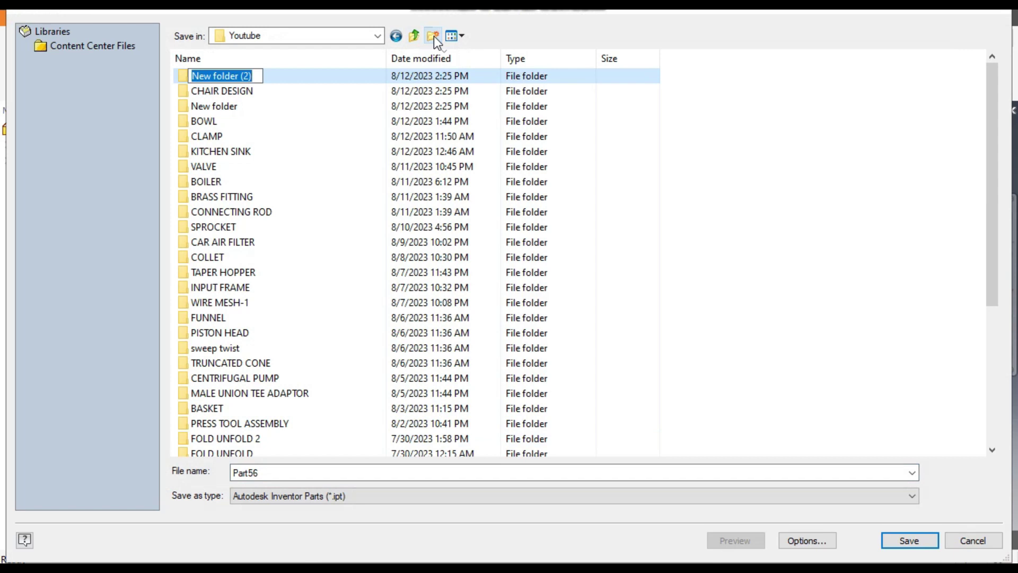
type("chai")
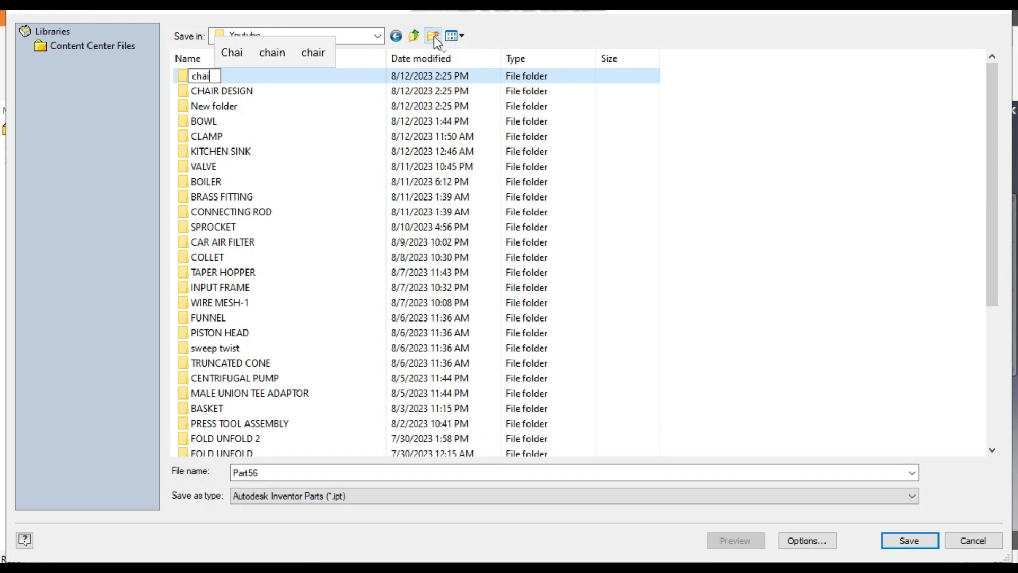
type("r1")
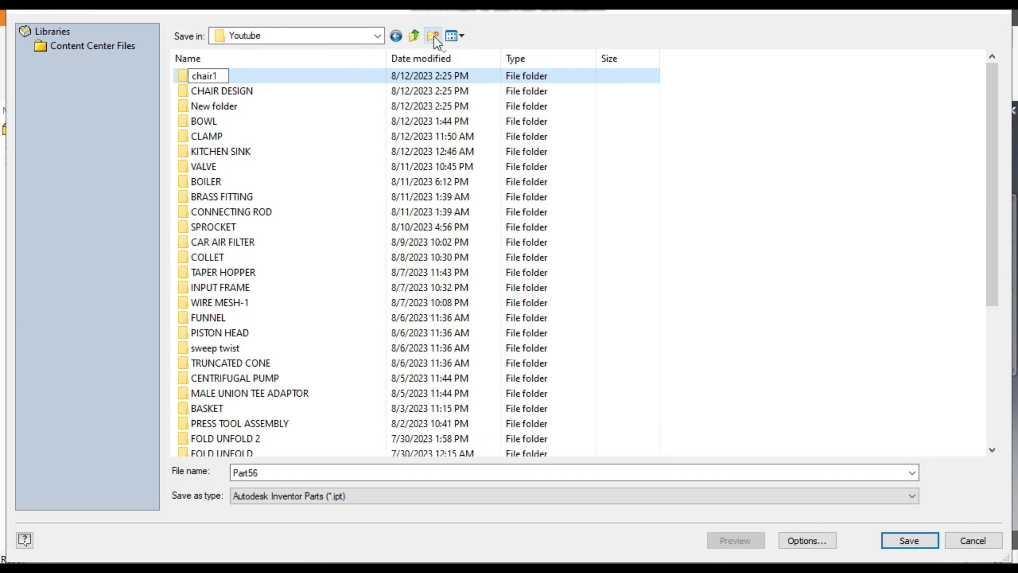
key("Return")
key("Return")
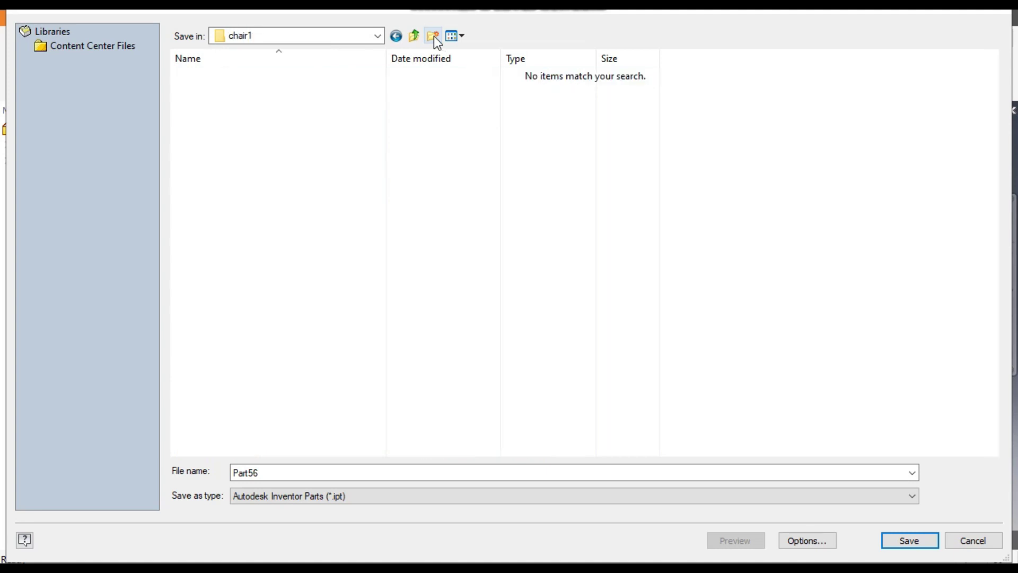
- Name the part file frame and save it in the chair1 folder
double_click(306, 471)
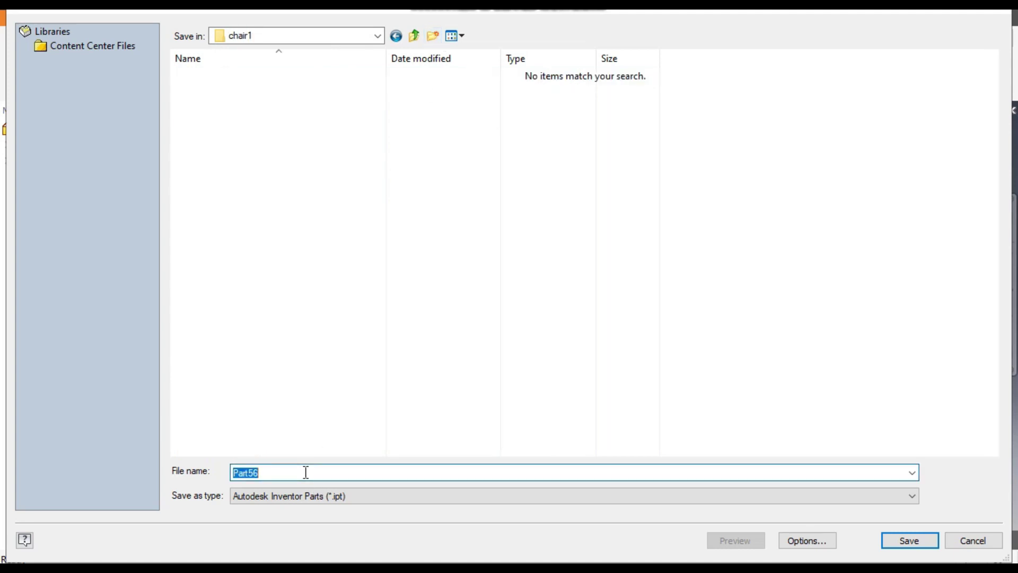
type("frame")
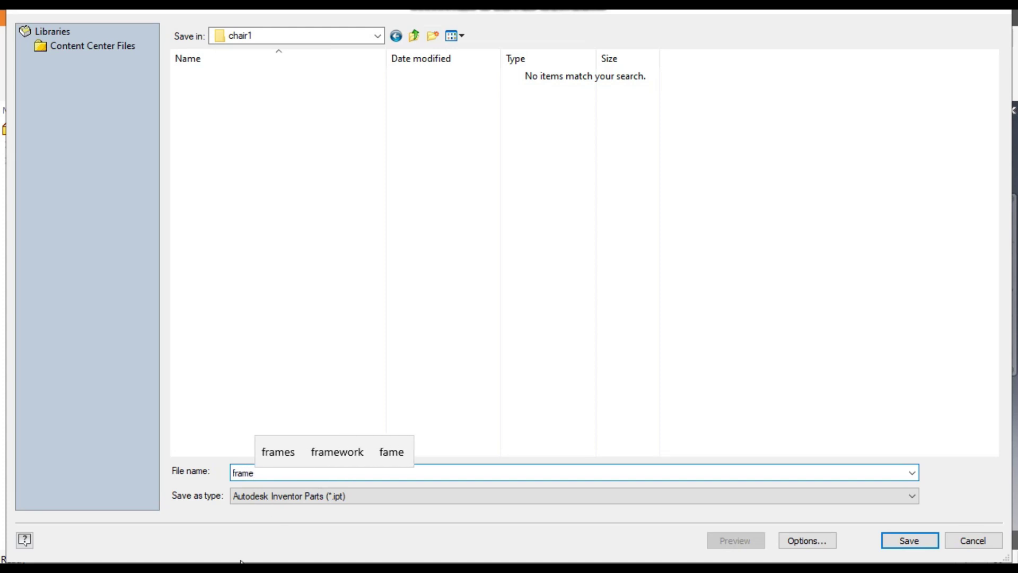
left_click(909, 541)
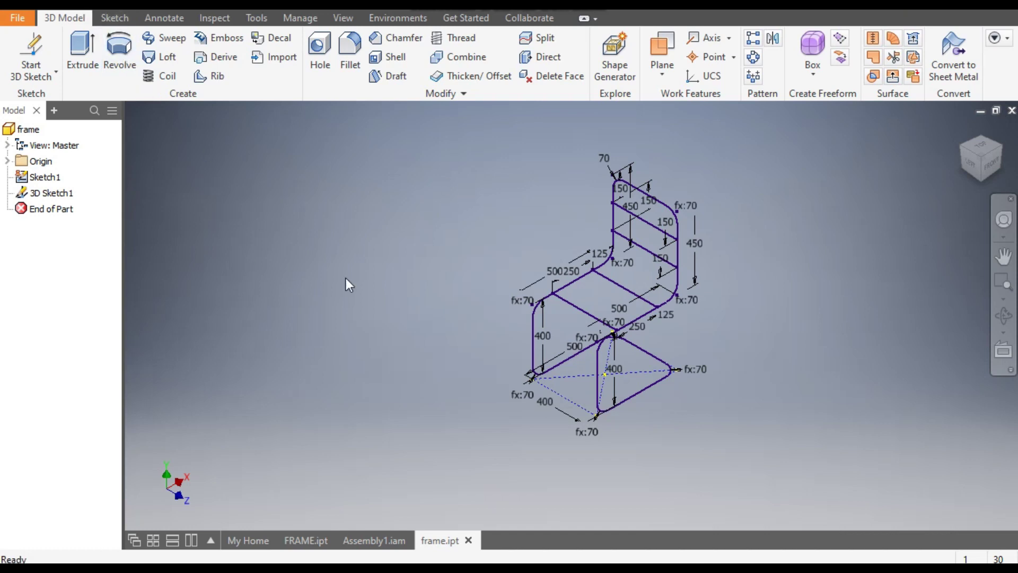
- Look at the cushions in the finished chair assembly, and create a new part from the metric Standard (mm).ipt template
left_click(366, 540)
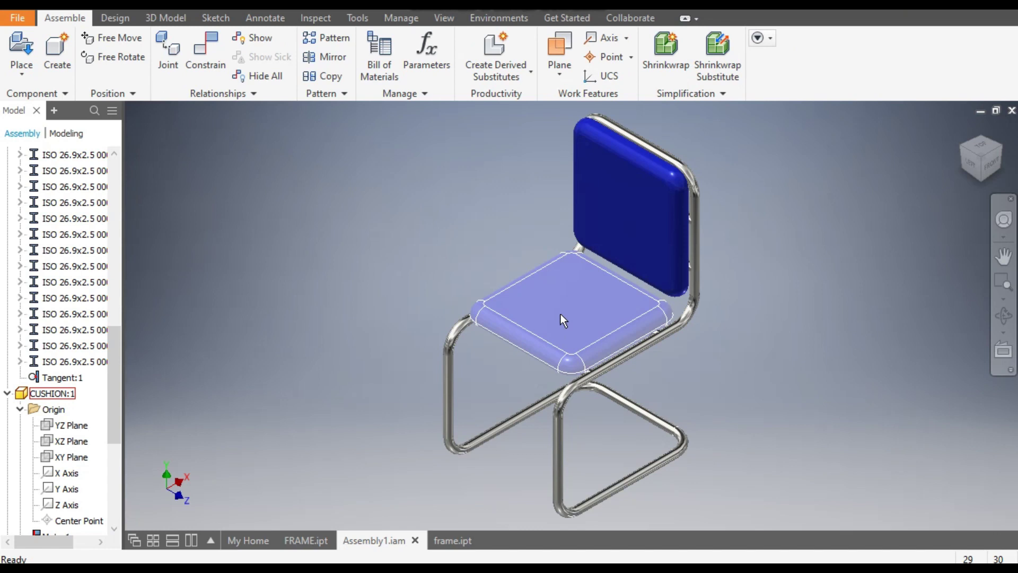
left_click(452, 541)
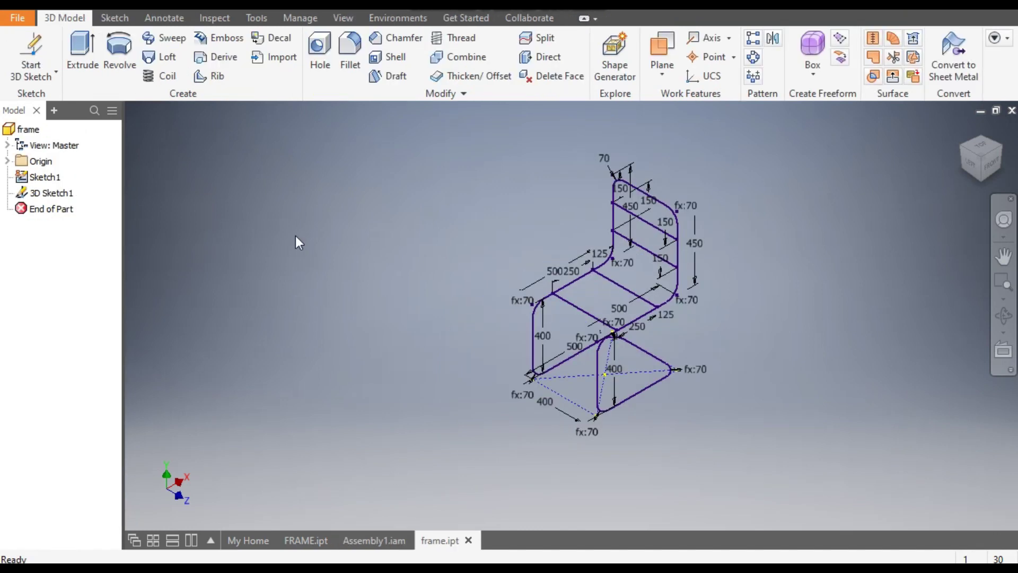
key("ctrl+n")
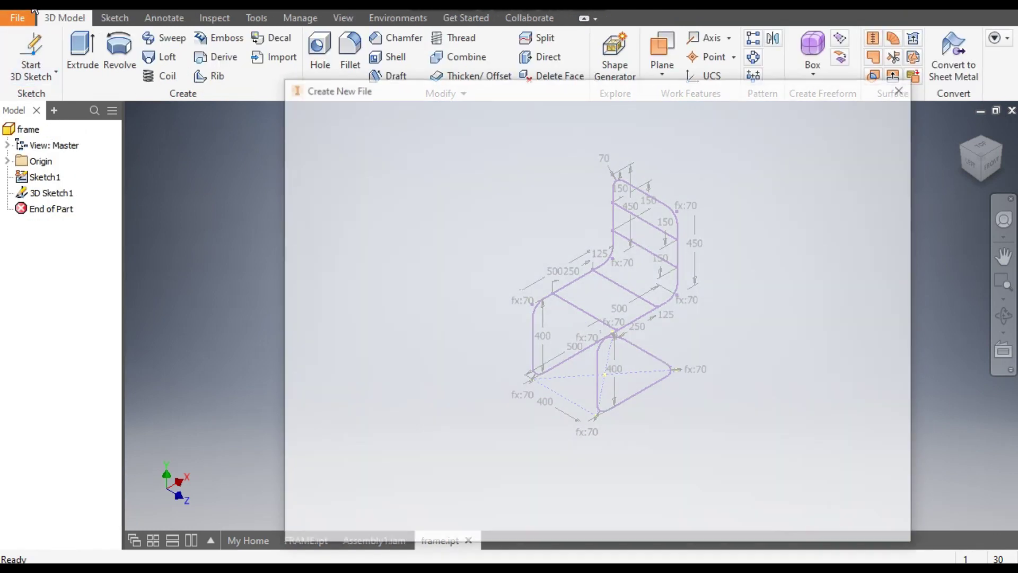
left_click(673, 174)
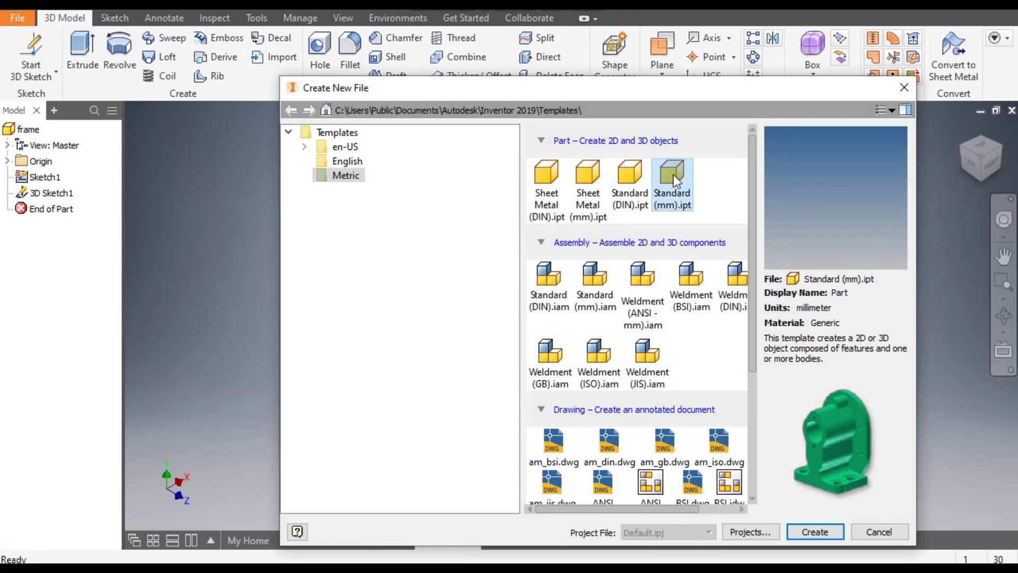
left_click(828, 531)
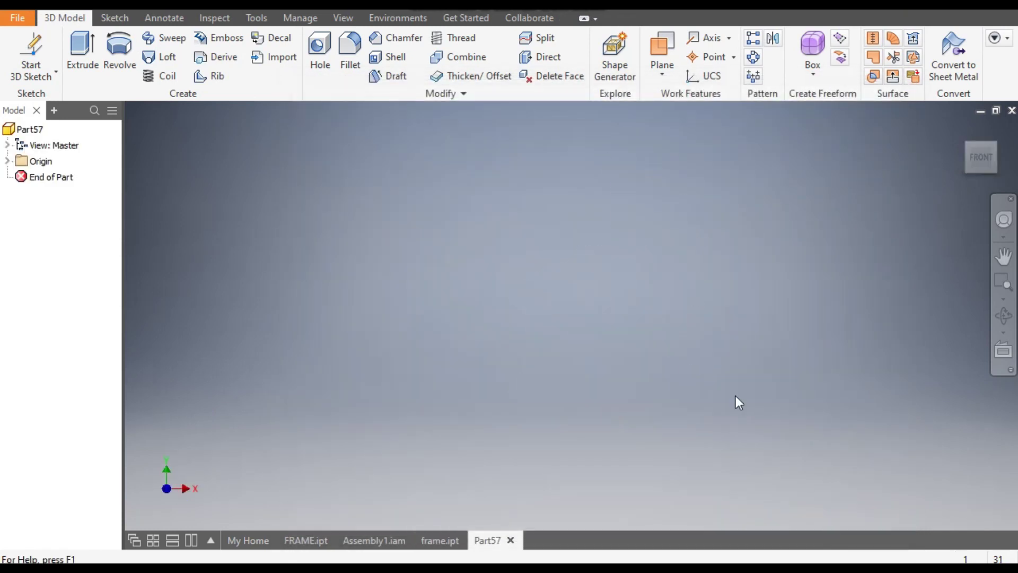
- Start a 2D sketch on the horizontal XZ origin plane of the new part
left_click(33, 72)
left_click(49, 106)
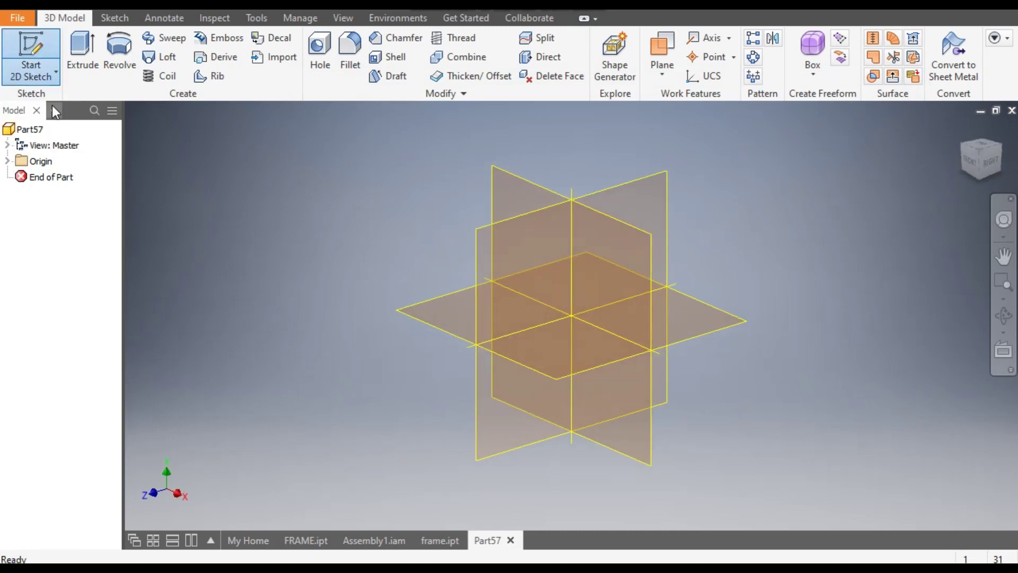
left_click(422, 305)
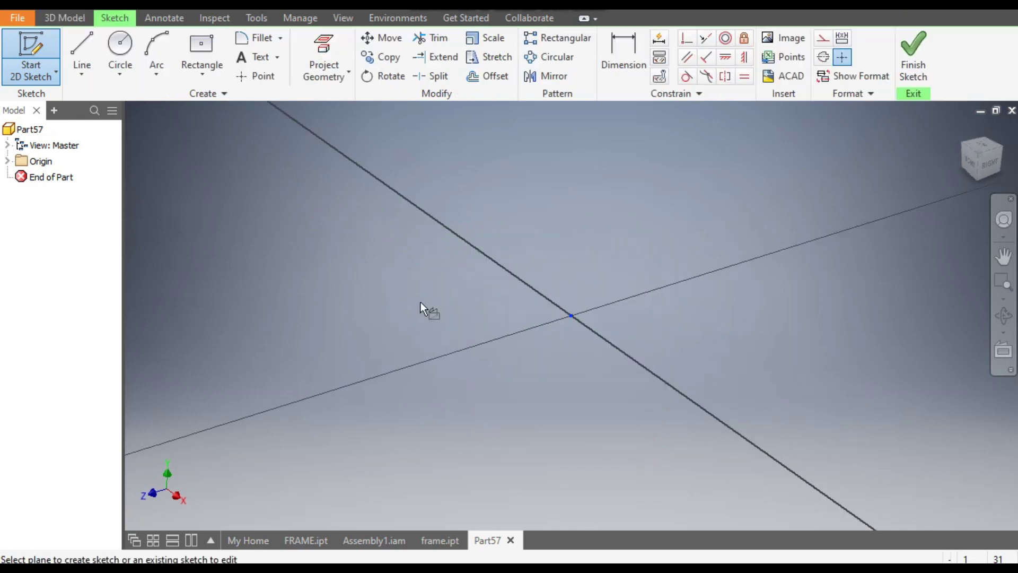
left_click(991, 126)
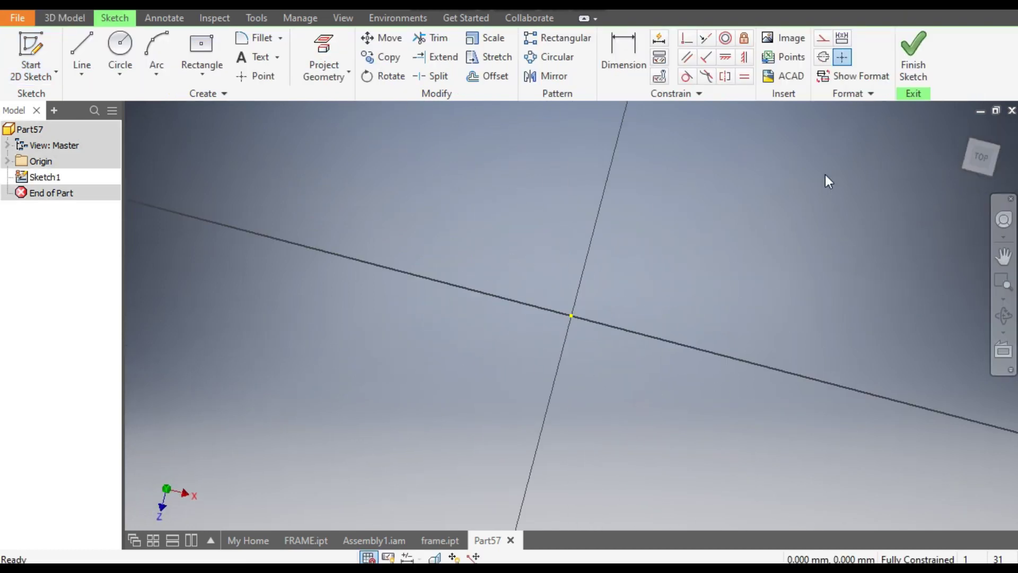
- Sketch a 400 mm by 400 mm two-point center rectangle centred on the origin and finish the sketch
left_click(205, 75)
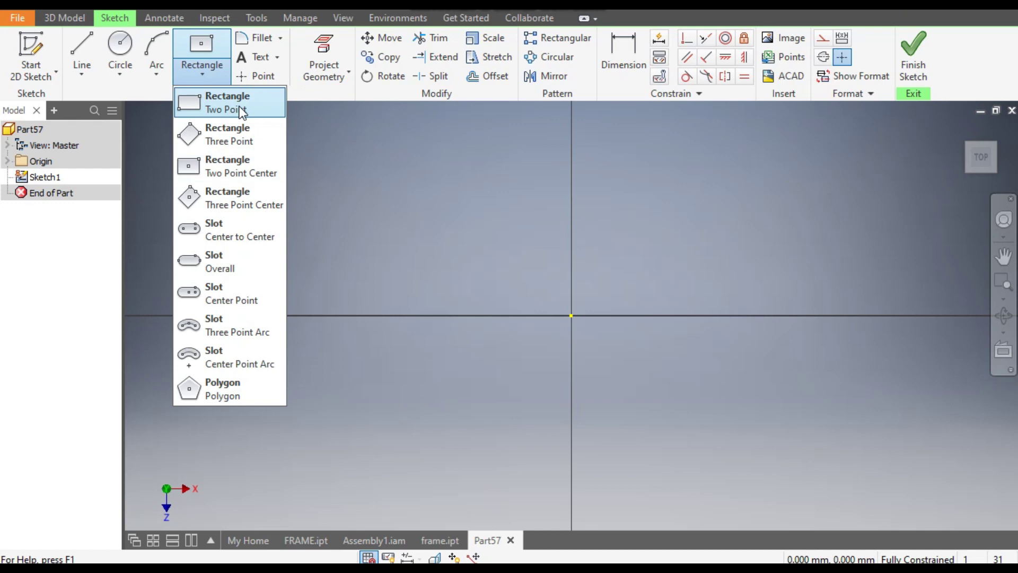
left_click(247, 167)
left_click(571, 316)
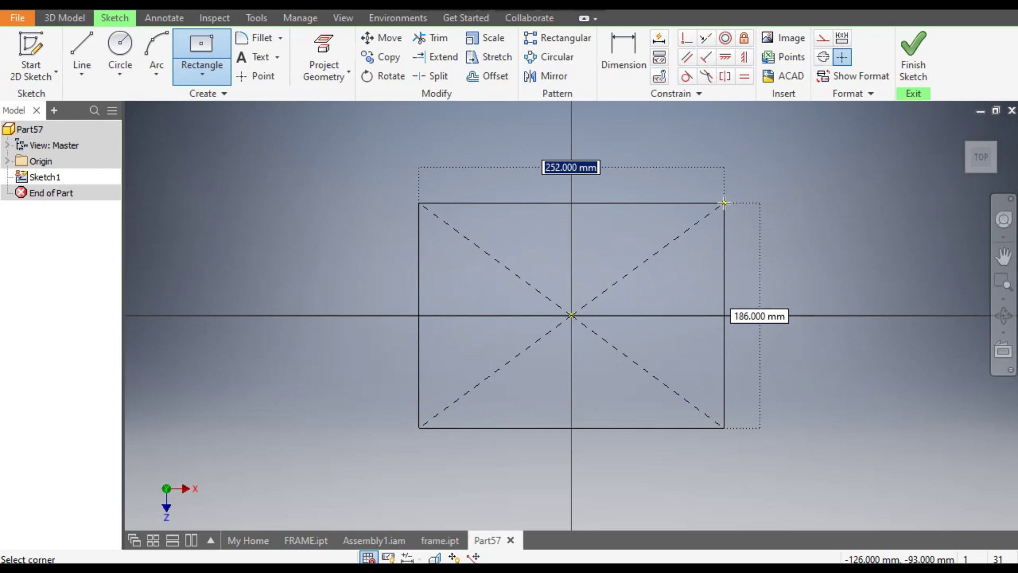
type("400")
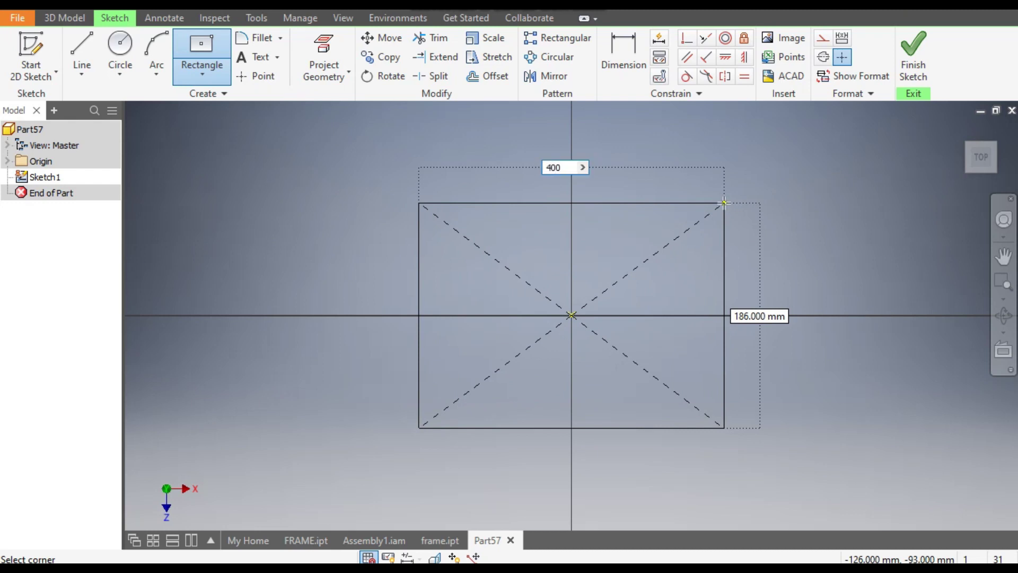
key("Tab")
type("40")
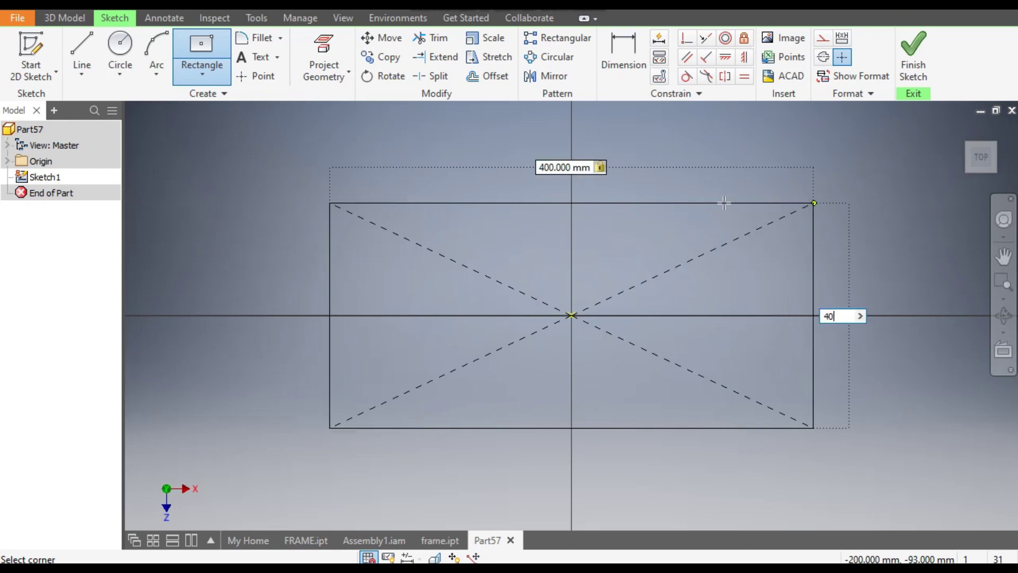
key("Return")
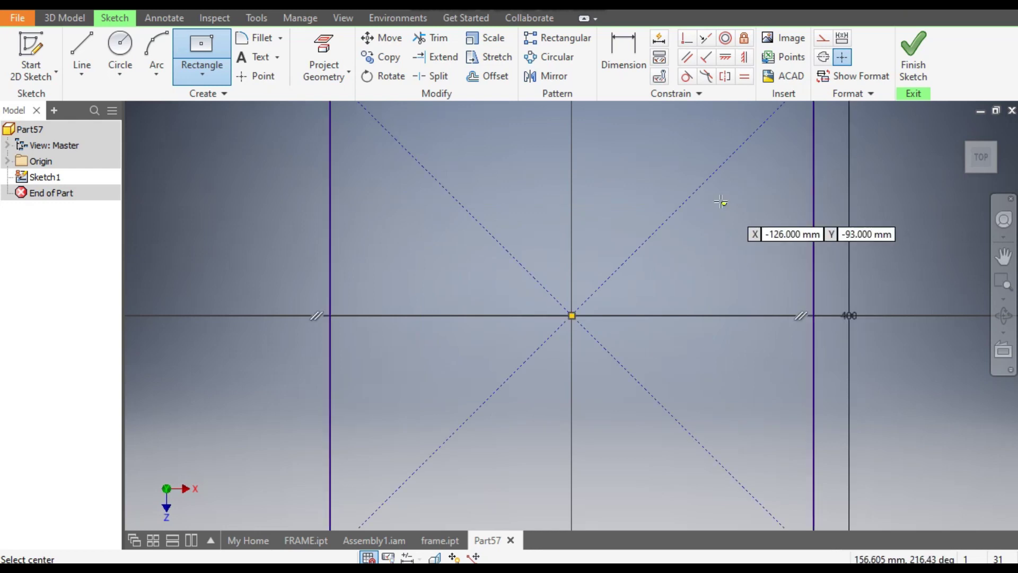
scroll(719, 202, "down", 5)
scroll(693, 236, "up", 3)
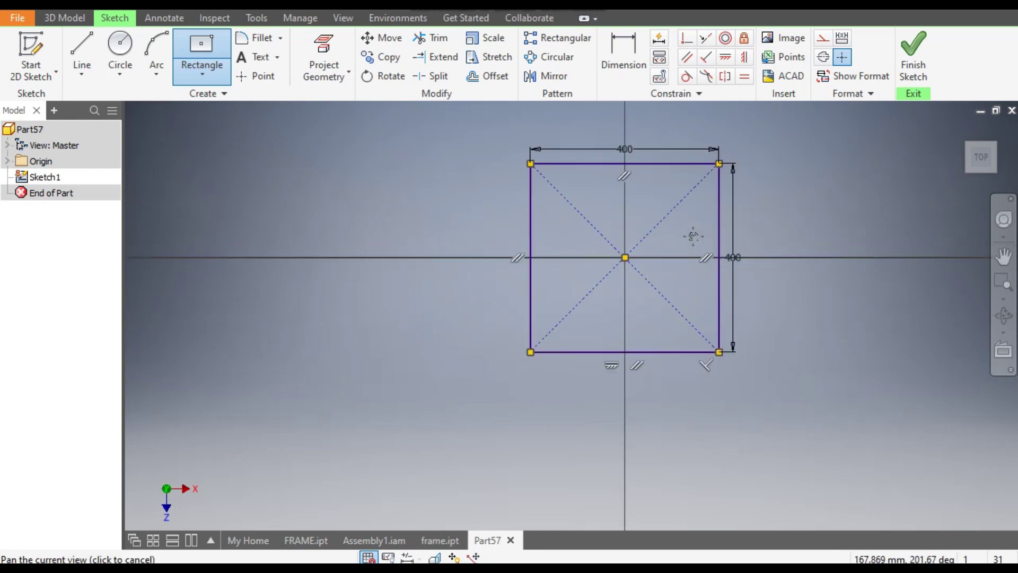
left_click(912, 53)
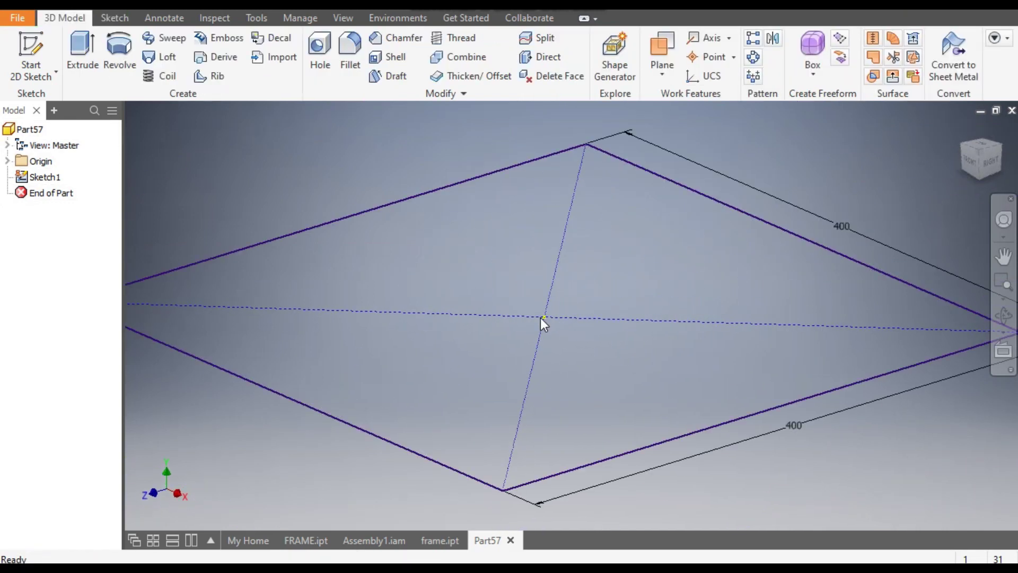
- Extrude the square profile upward by 50 mm as a solid
left_click(85, 53)
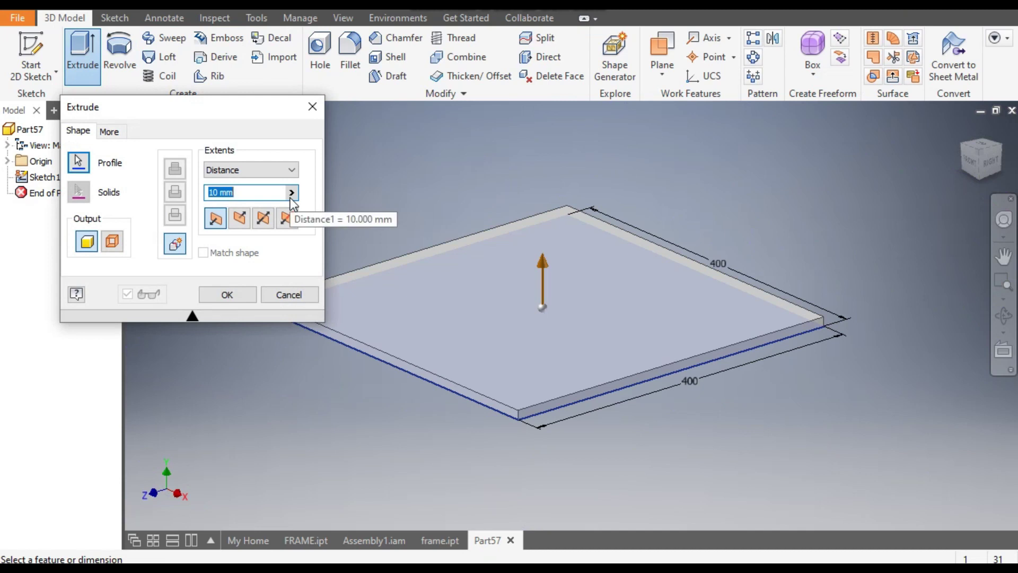
type("50")
key("Return")
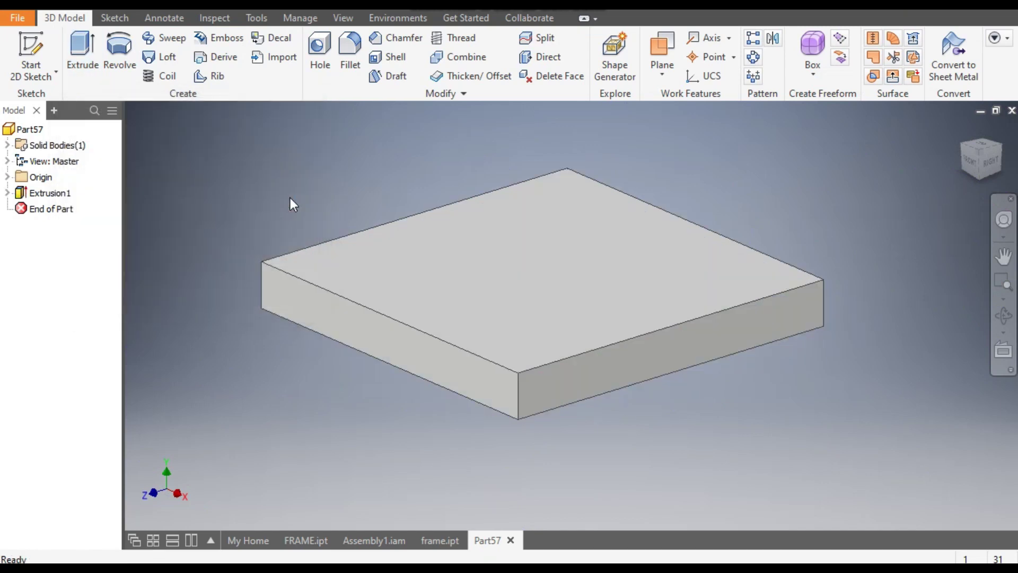
- Fillet the four vertical corner edges of the square block with a 50 mm radius
left_click(261, 284)
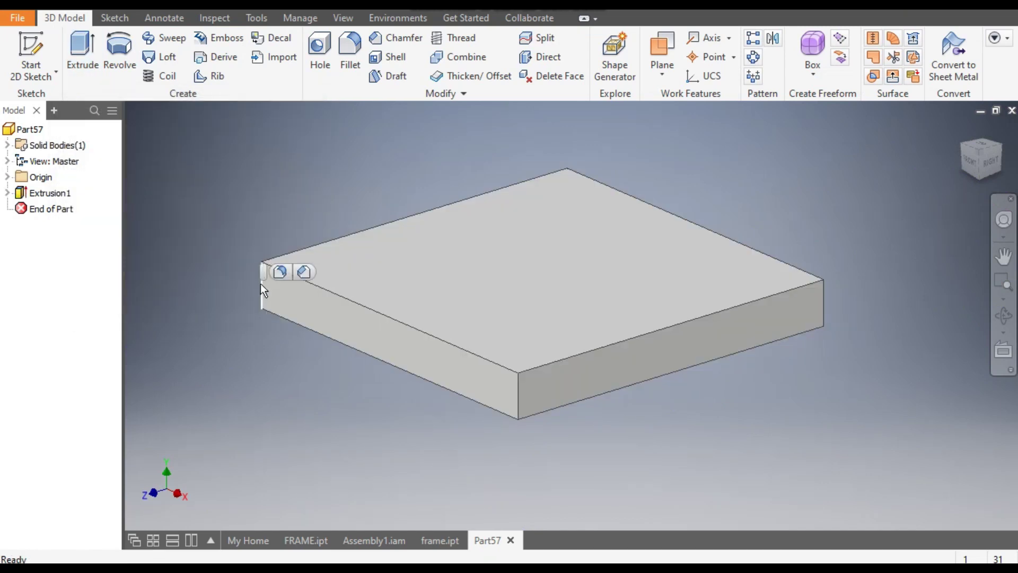
left_click(288, 272)
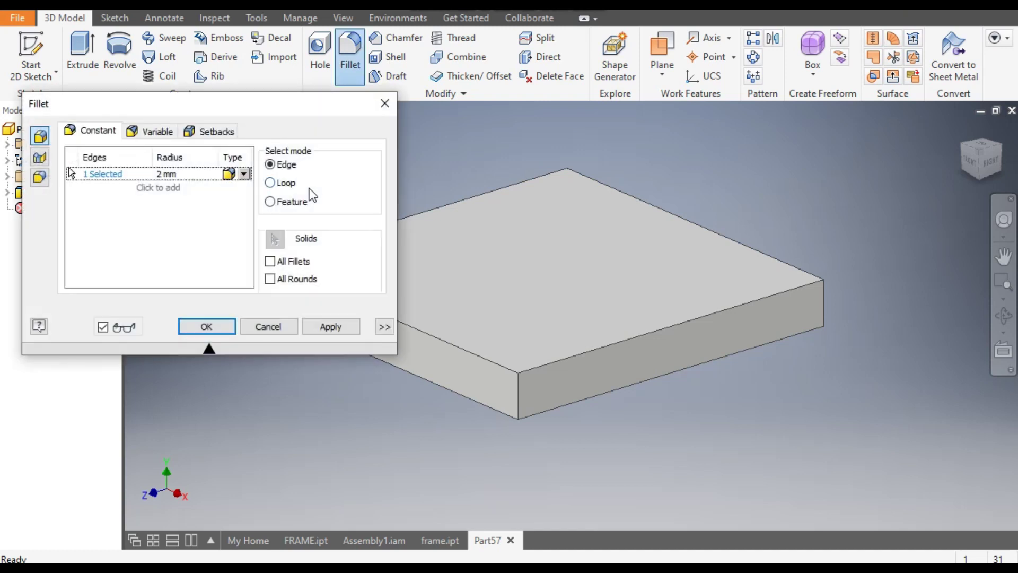
left_click(176, 171)
type("50")
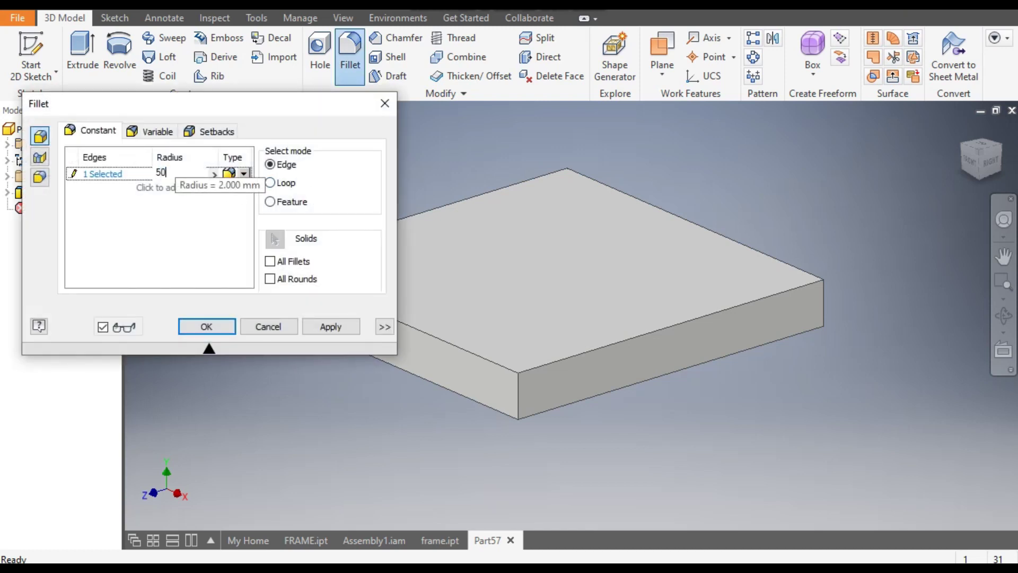
middle_click_drag(602, 175, 787, 176)
left_click(705, 394)
middle_click_drag(954, 336, 800, 336)
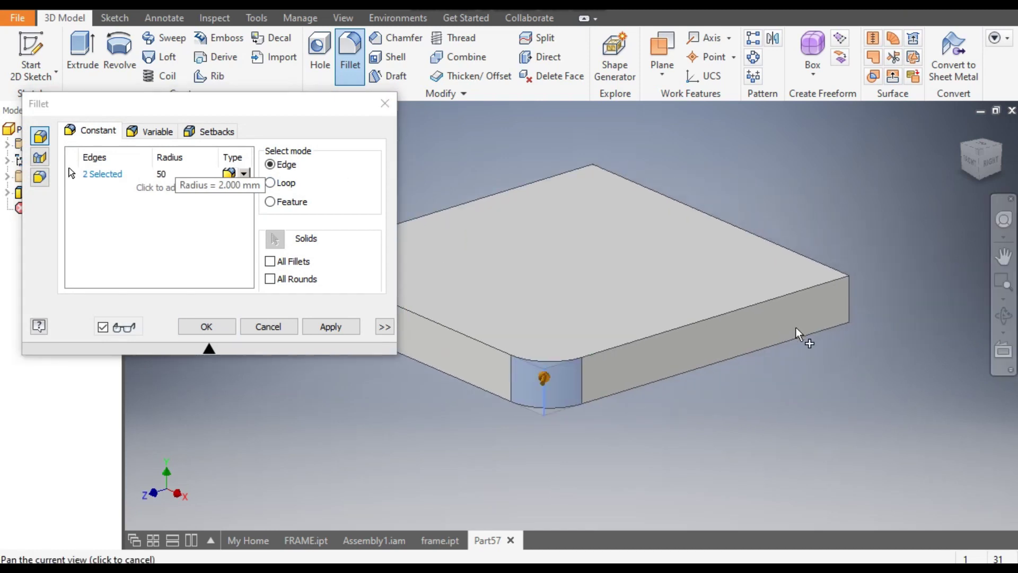
left_click(850, 315)
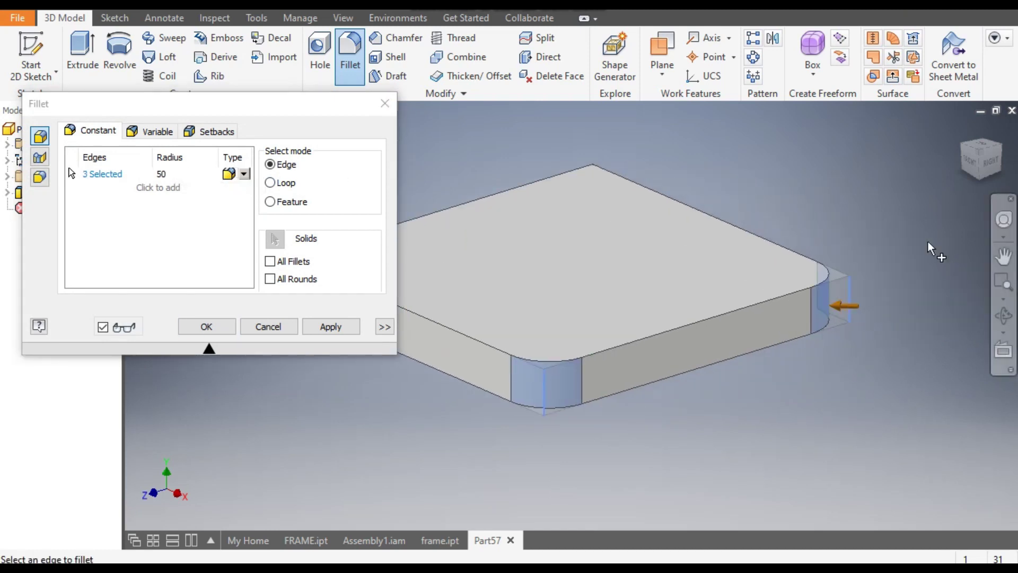
left_click(1001, 151)
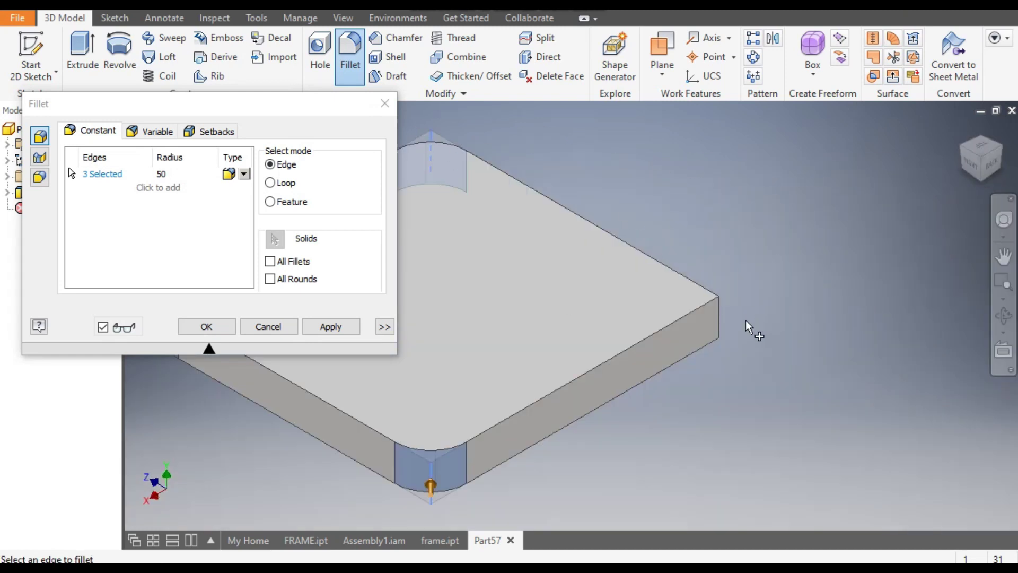
left_click(722, 320)
scroll(821, 260, "down", 4)
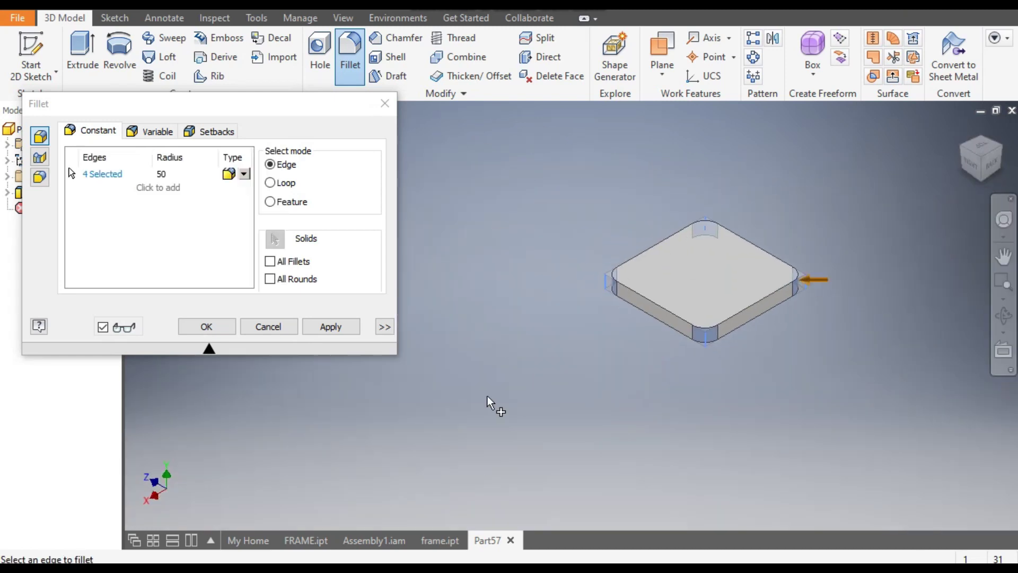
left_click(328, 327)
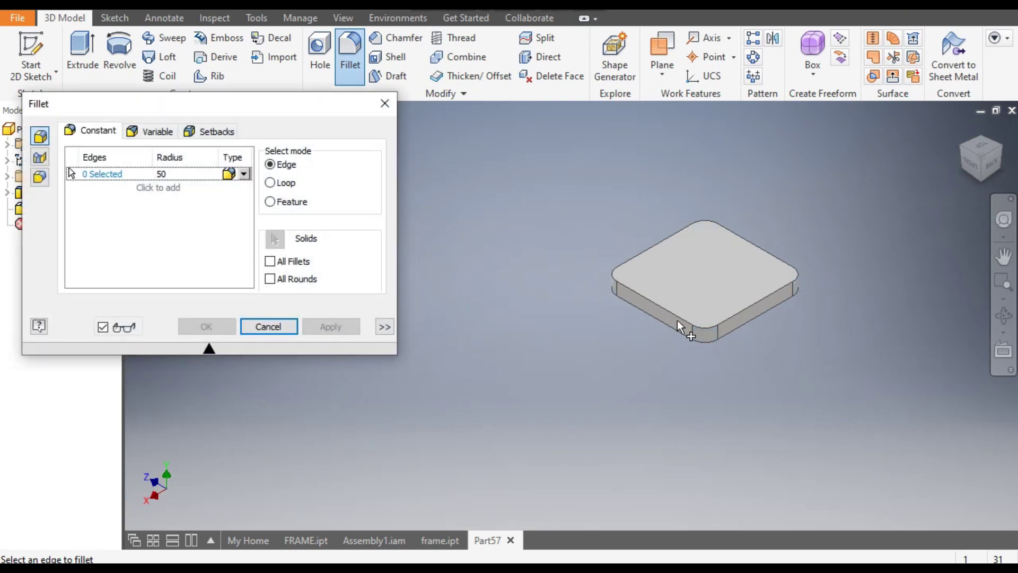
- Fillet the upper perimeter edge loop of the cushion block with a 35 mm radius
scroll(688, 329, "up", 3)
left_click(162, 175)
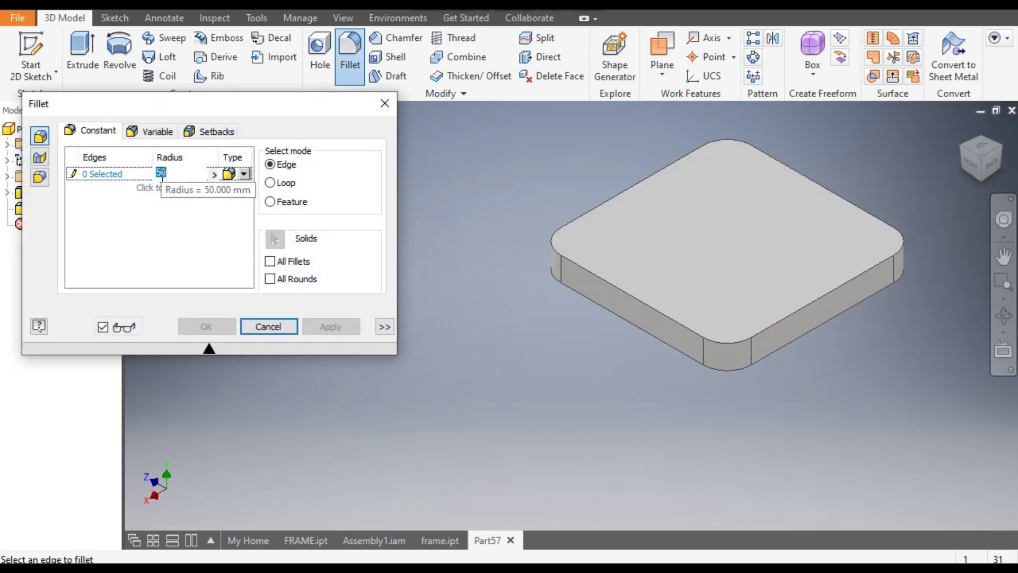
left_click(106, 177)
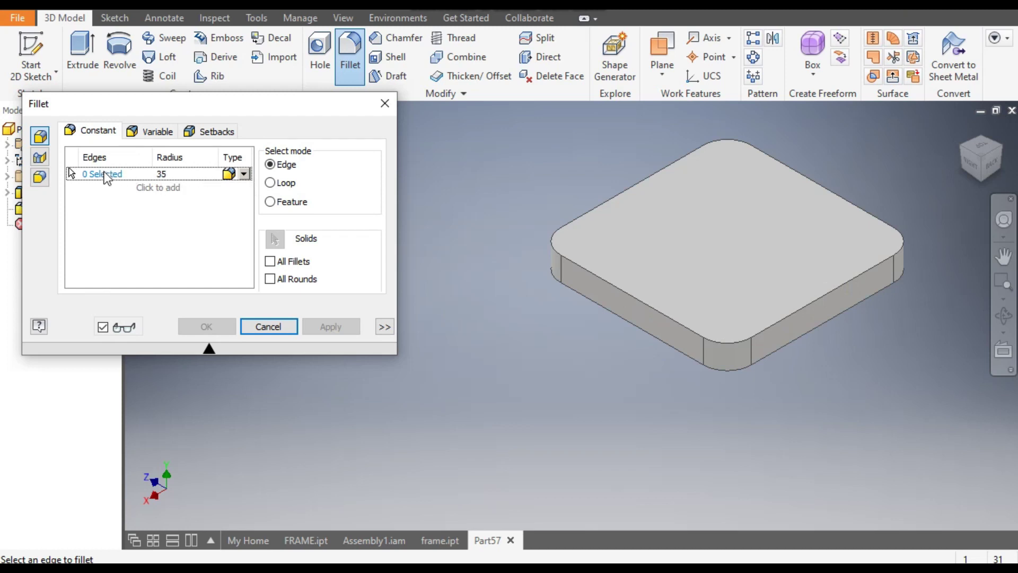
left_click(602, 278)
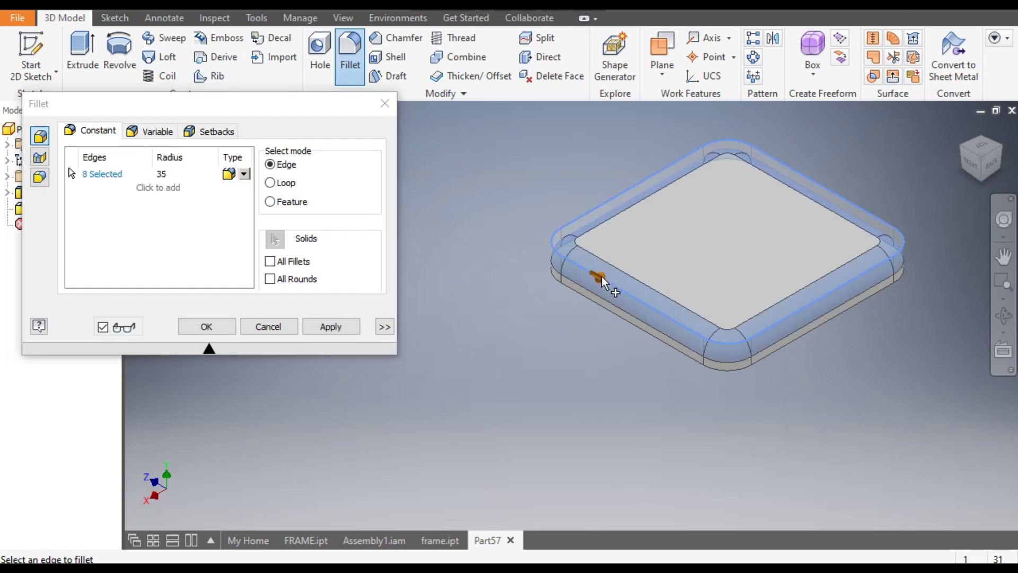
left_click(336, 325)
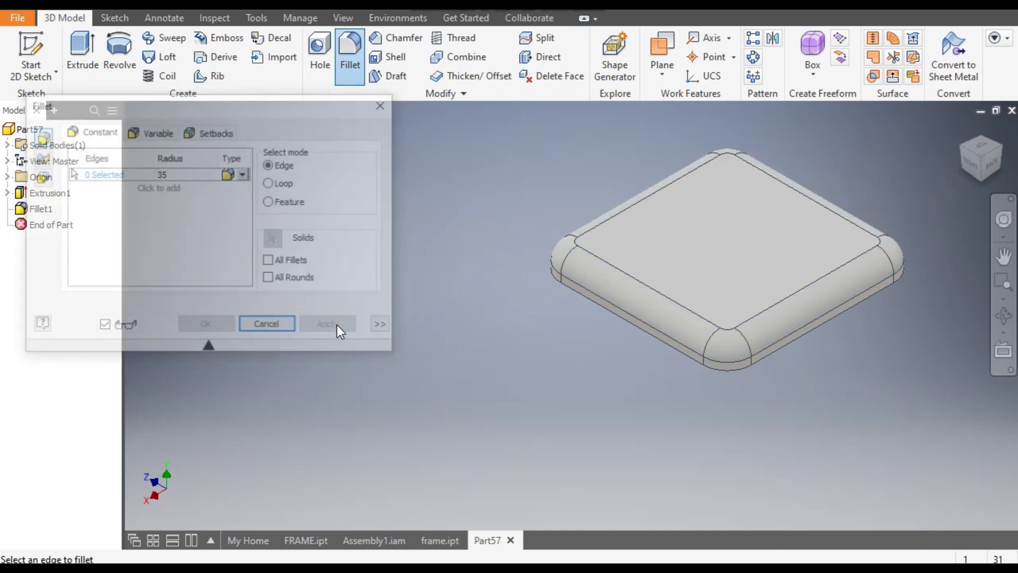
- Fillet the lower perimeter edge loop of the cushion with a 15 mm radius and finish the Fillet command
left_click(165, 174)
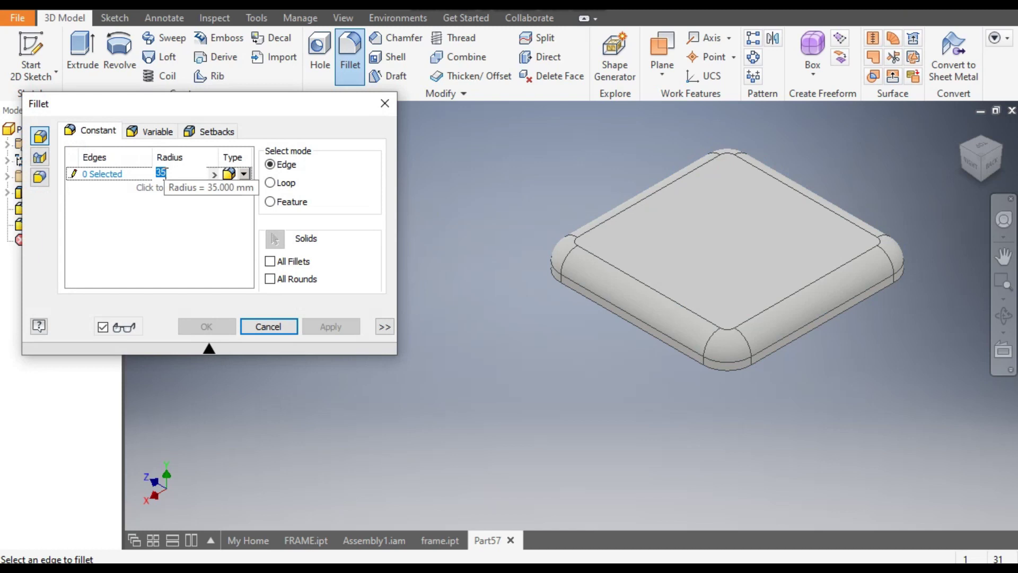
type("15")
left_click(628, 320)
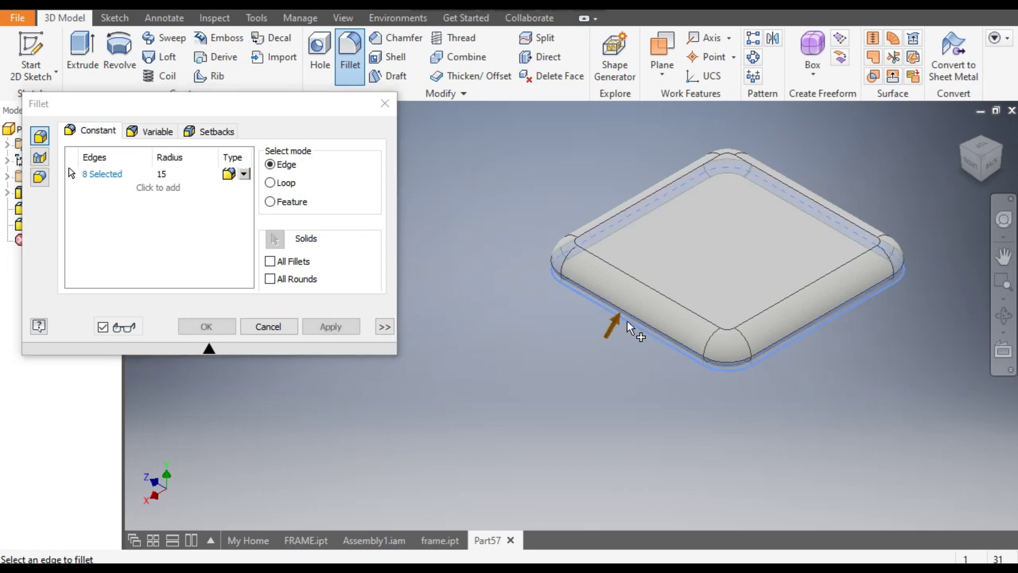
left_click(329, 326)
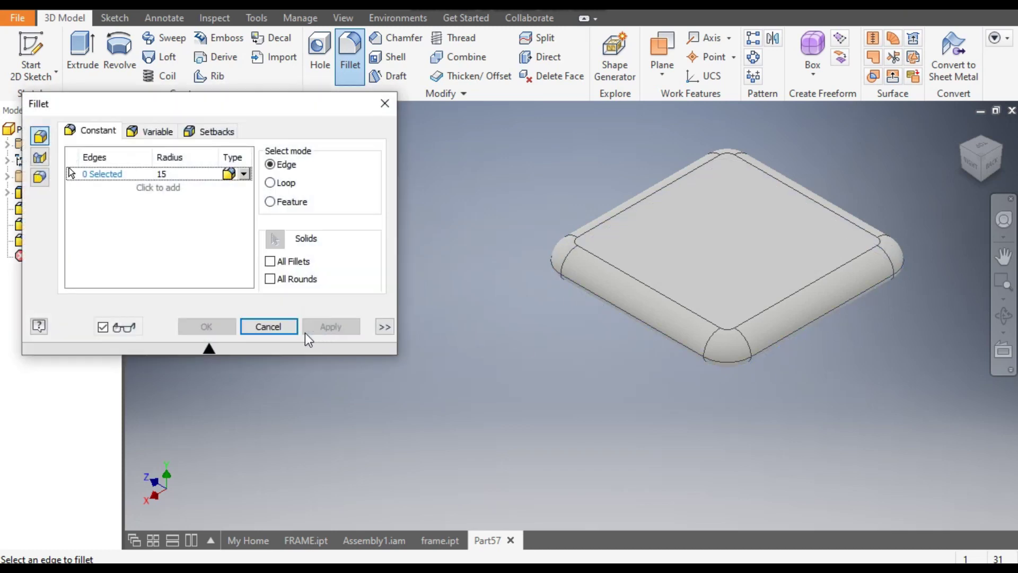
left_click(289, 327)
left_click(970, 166)
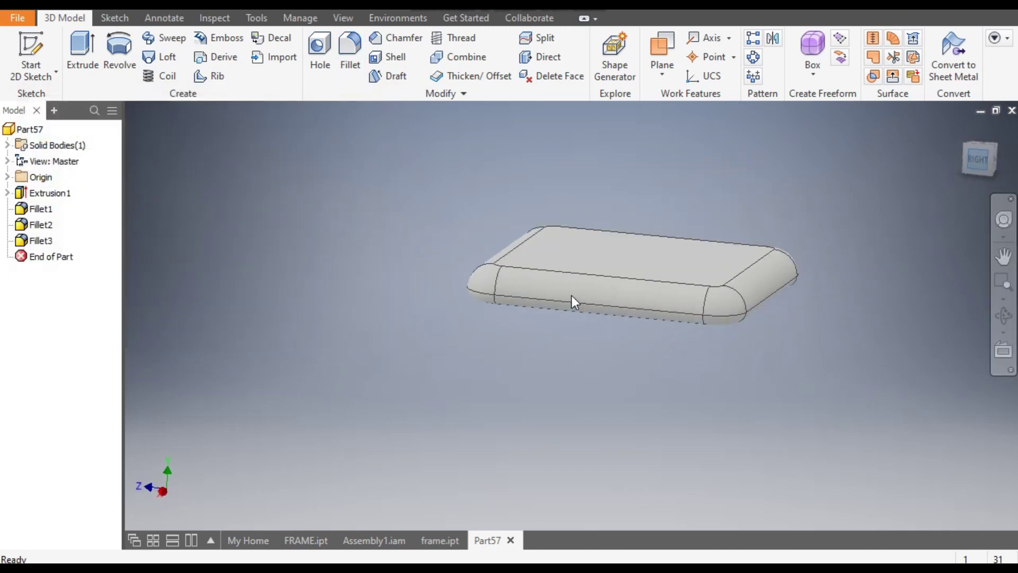
middle_click_drag(827, 265, 613, 242, "shift")
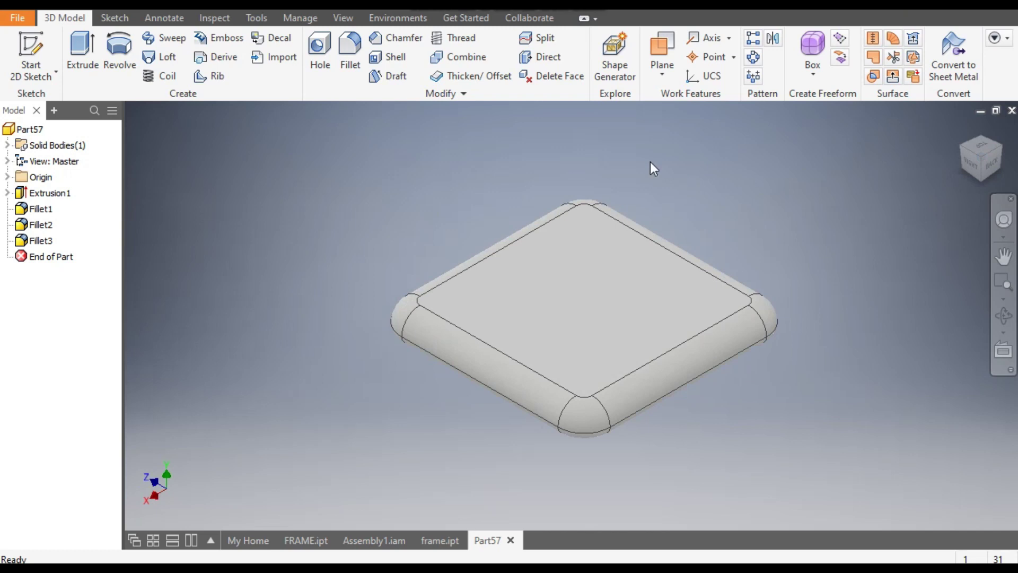
- Apply the Blue - Wall Paint - Glossy appearance from the Inventor Material Library to the cushion
left_click(416, 9)
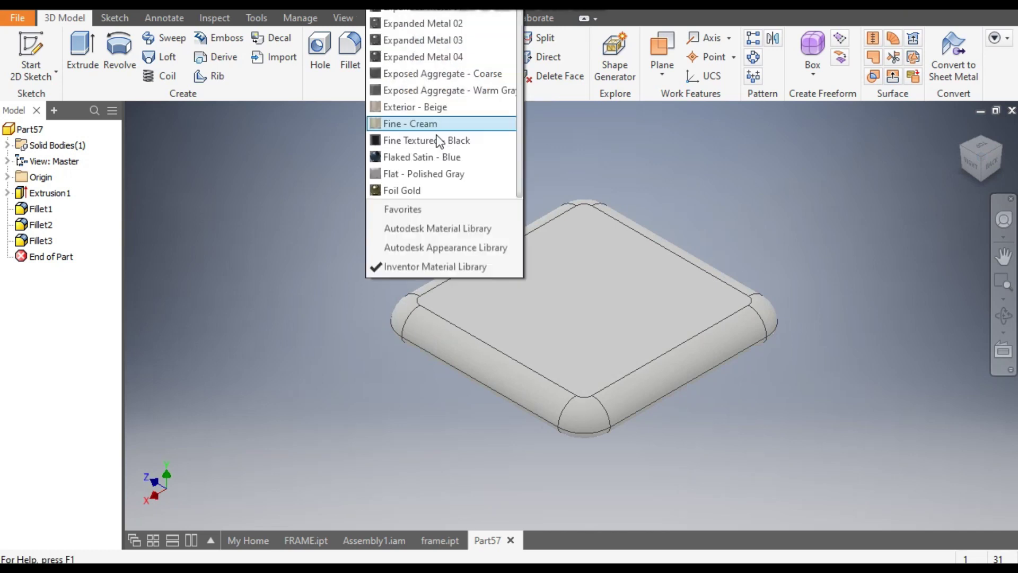
scroll(431, 239, "up", 10)
scroll(431, 238, "up", 4)
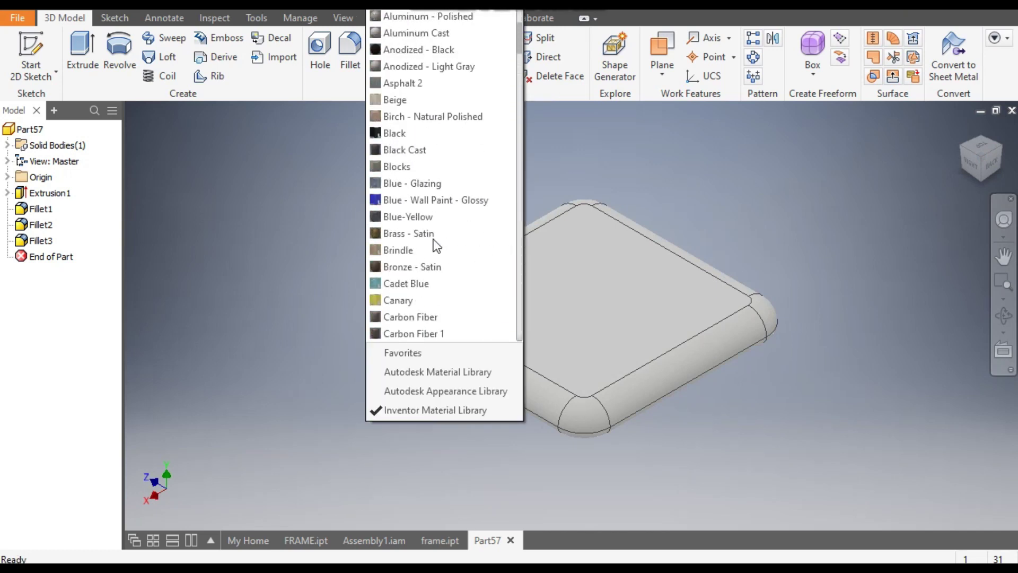
left_click(454, 203)
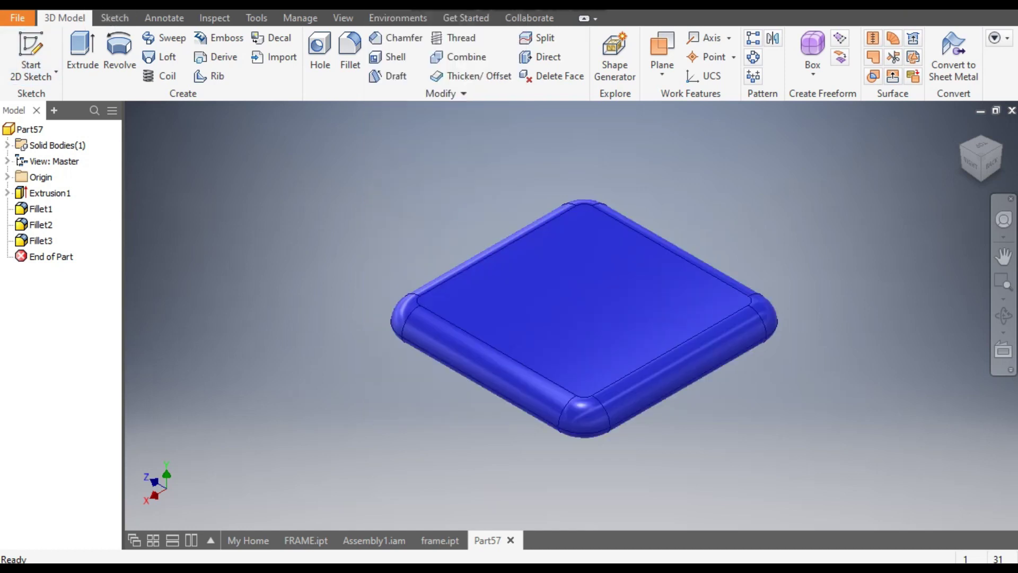
- Save the part as cushion in the chair1 folder
key("ctrl+s")
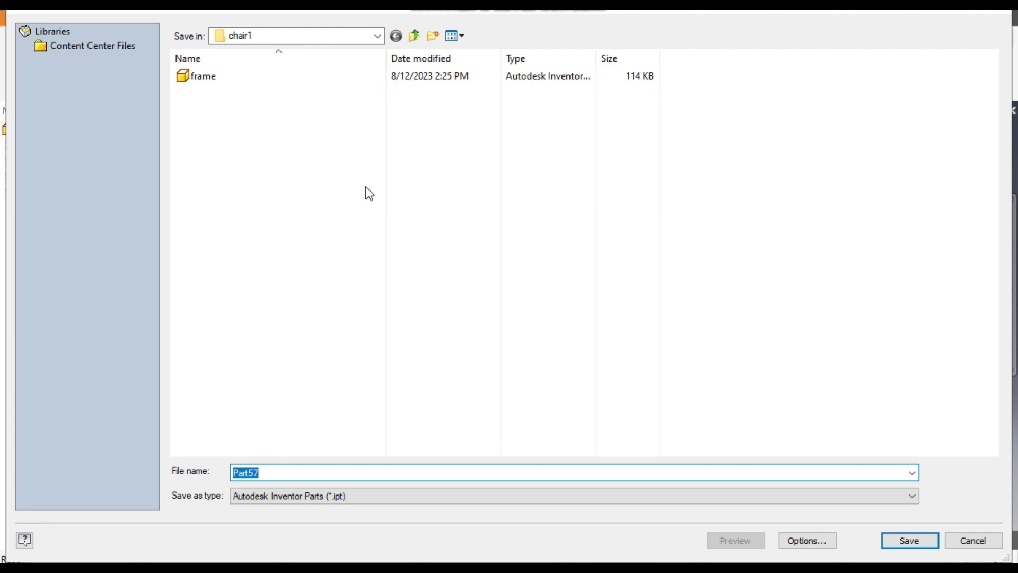
type("cus")
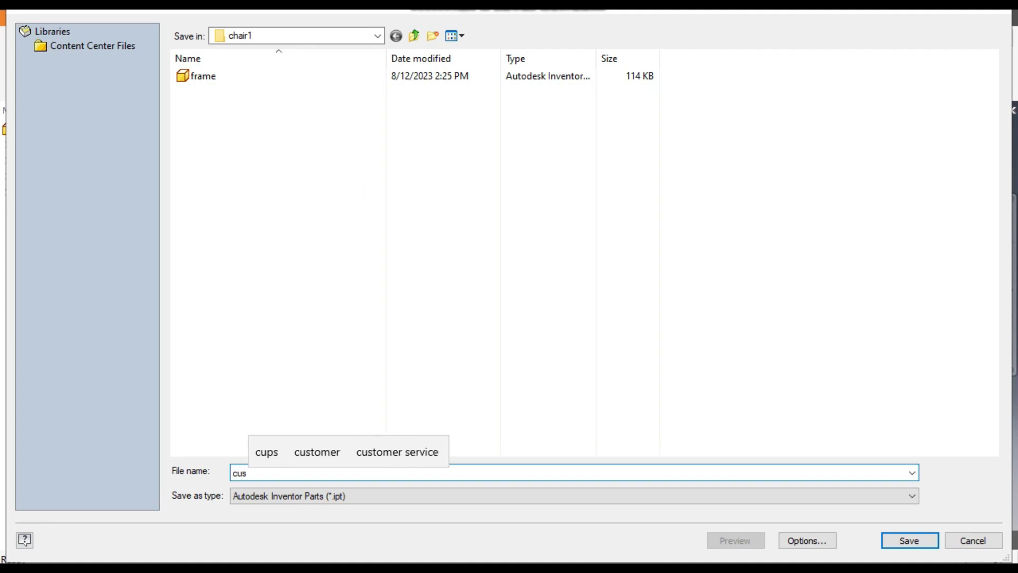
type("hion")
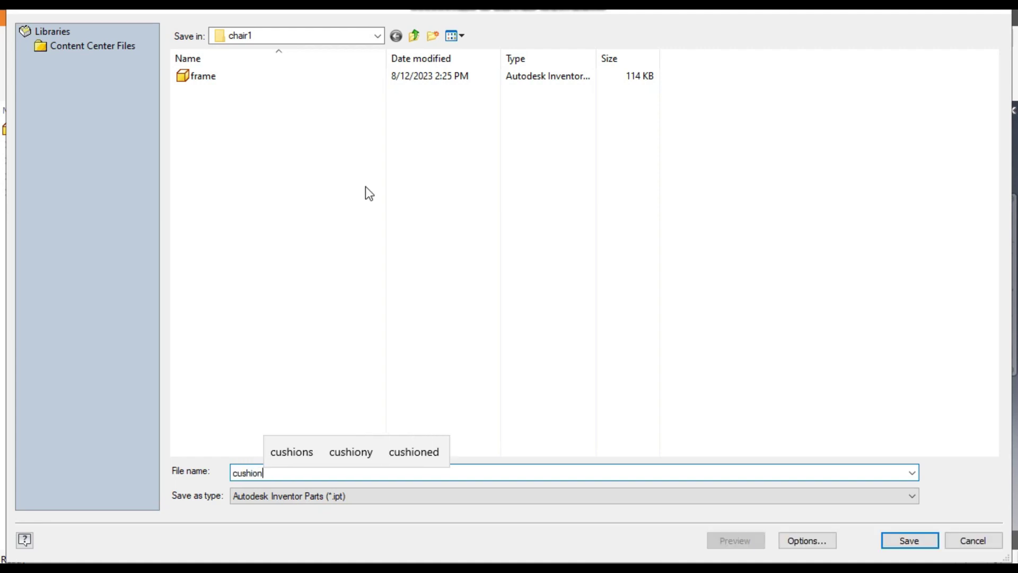
key("Return")
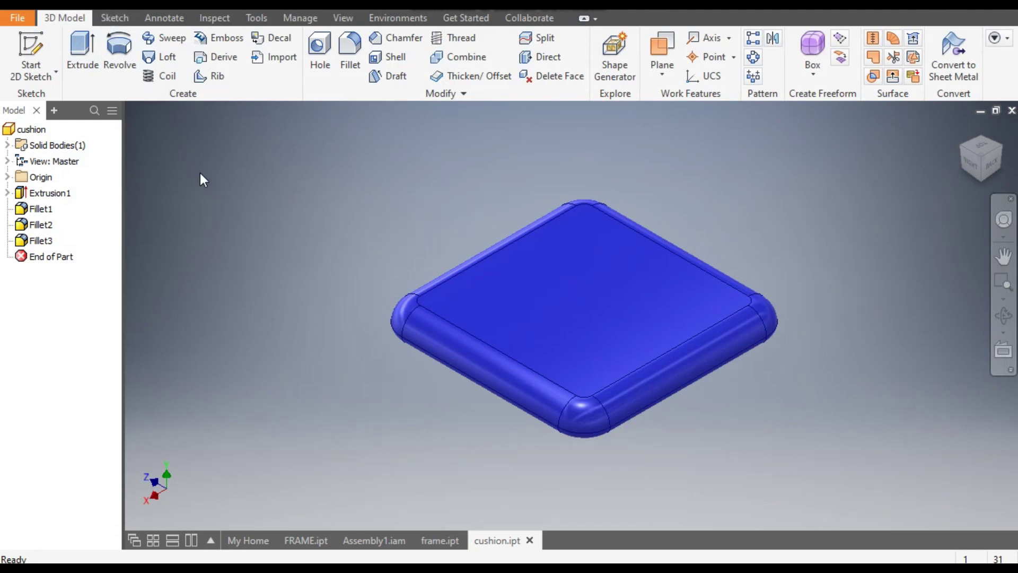
- Create a new assembly from the metric Standard (mm).iam template
key("ctrl+n")
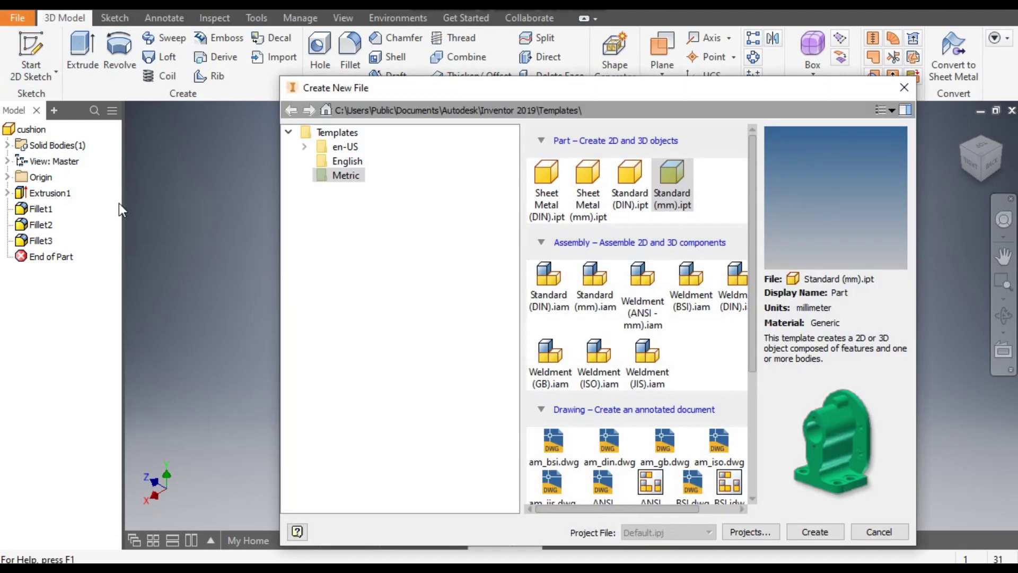
left_click(594, 280)
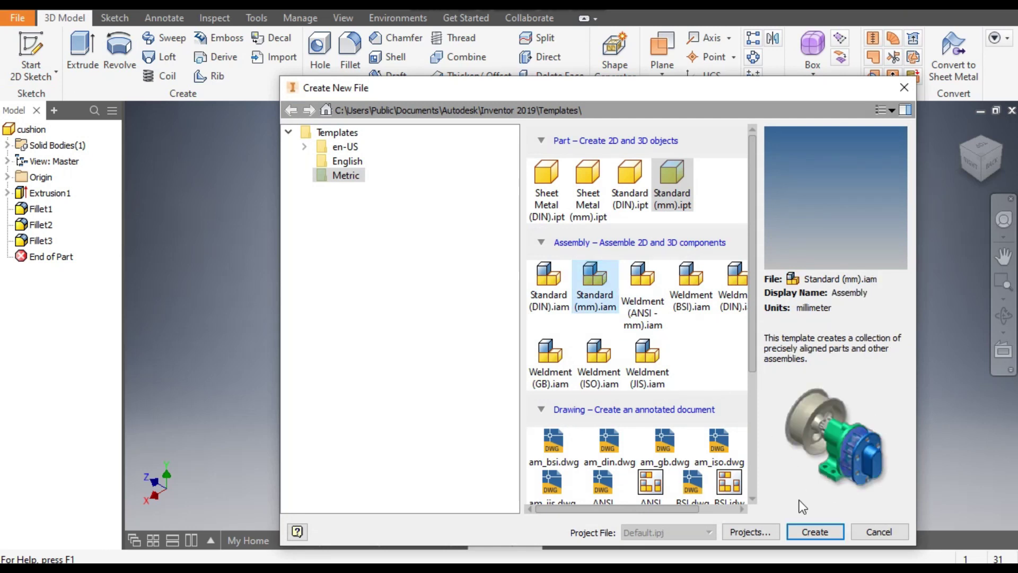
left_click(814, 531)
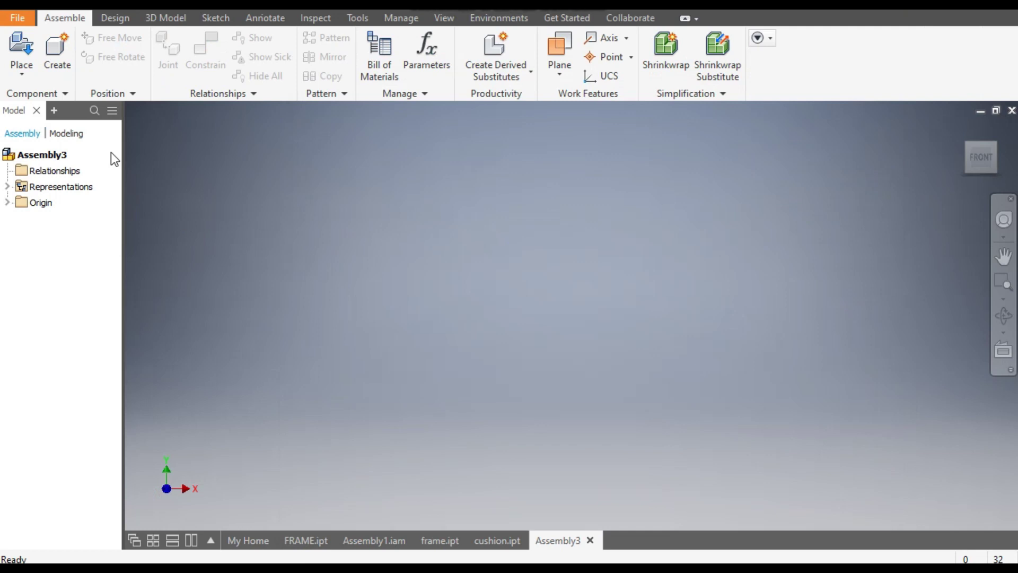
- Place one instance of the frame part from the chair1 folder into the assembly
left_click(19, 49)
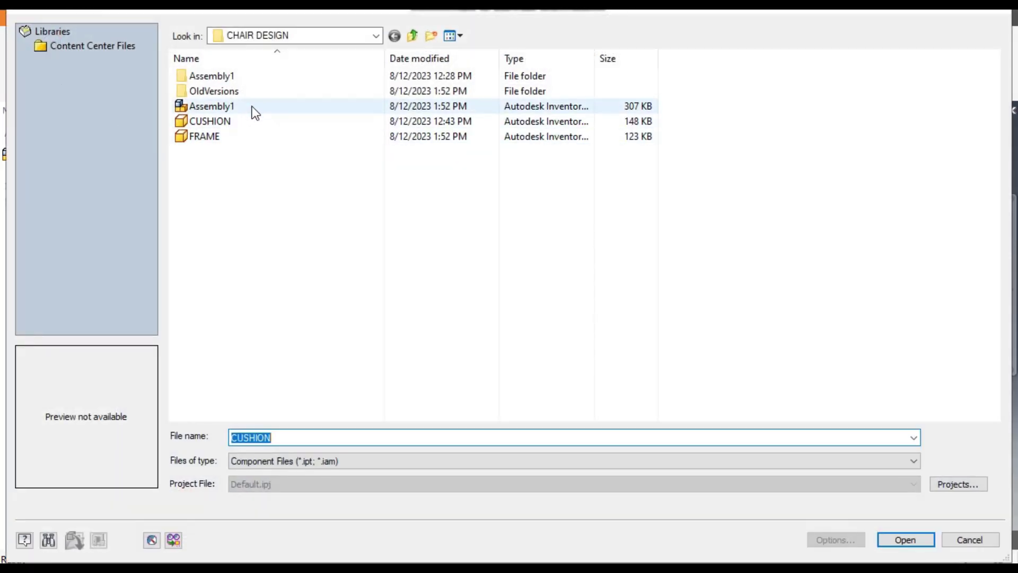
left_click(223, 137)
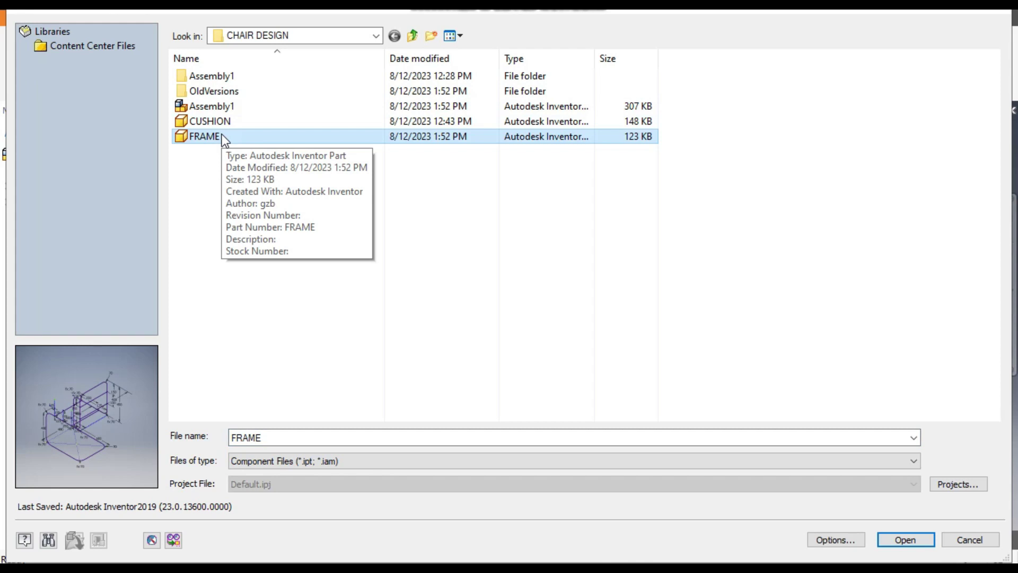
left_click(412, 35)
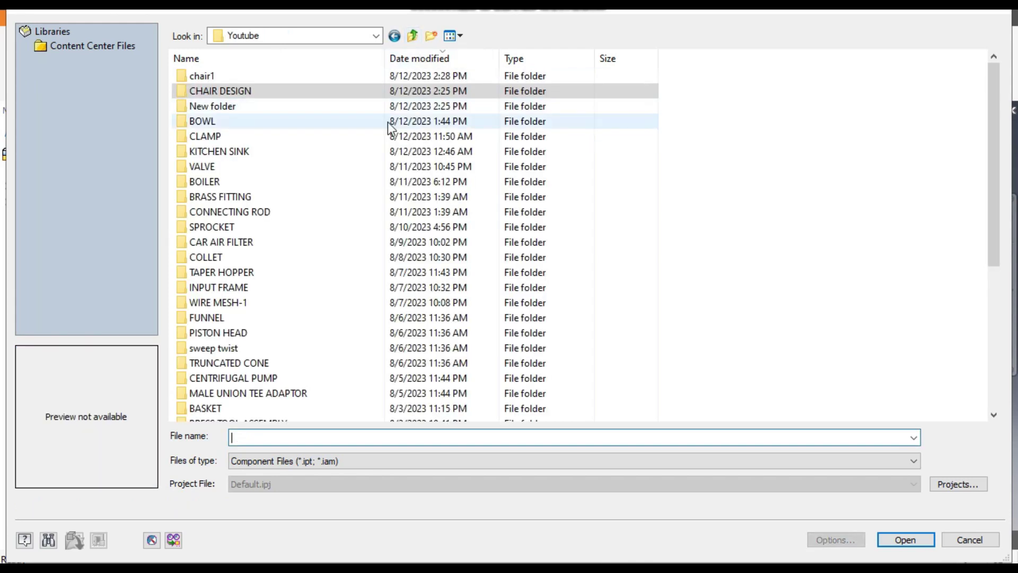
double_click(220, 78)
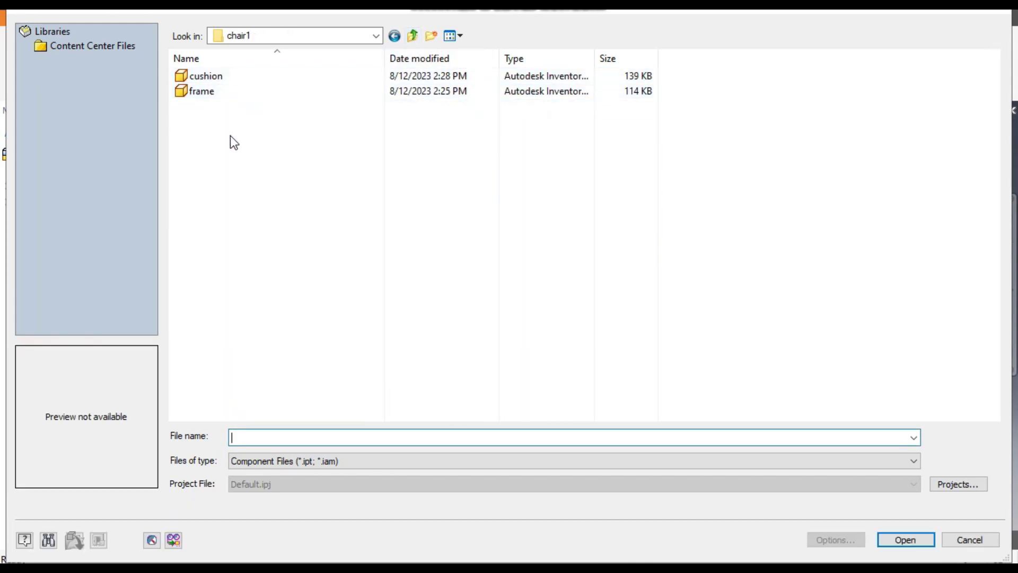
left_click(218, 92)
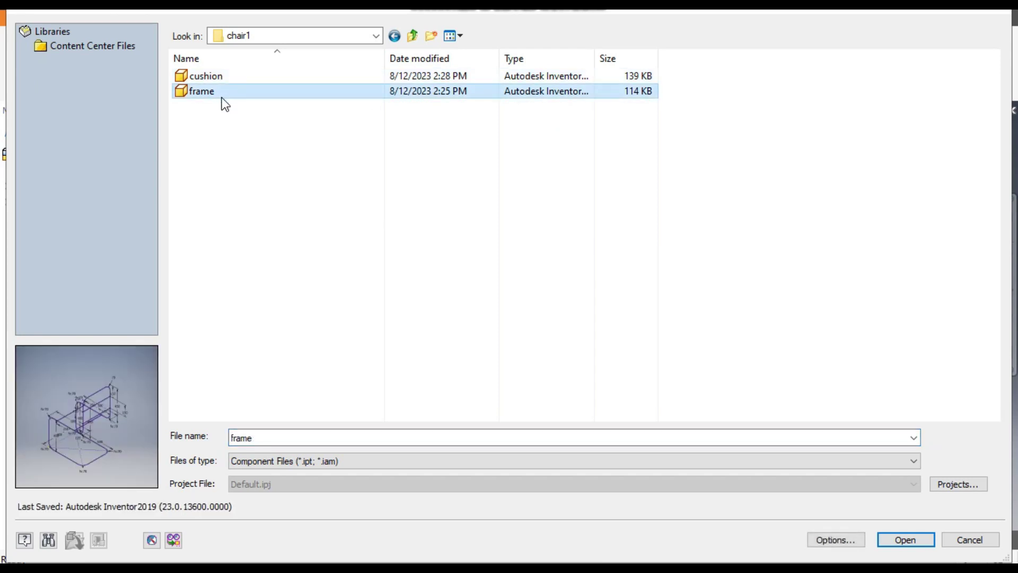
left_click(905, 539)
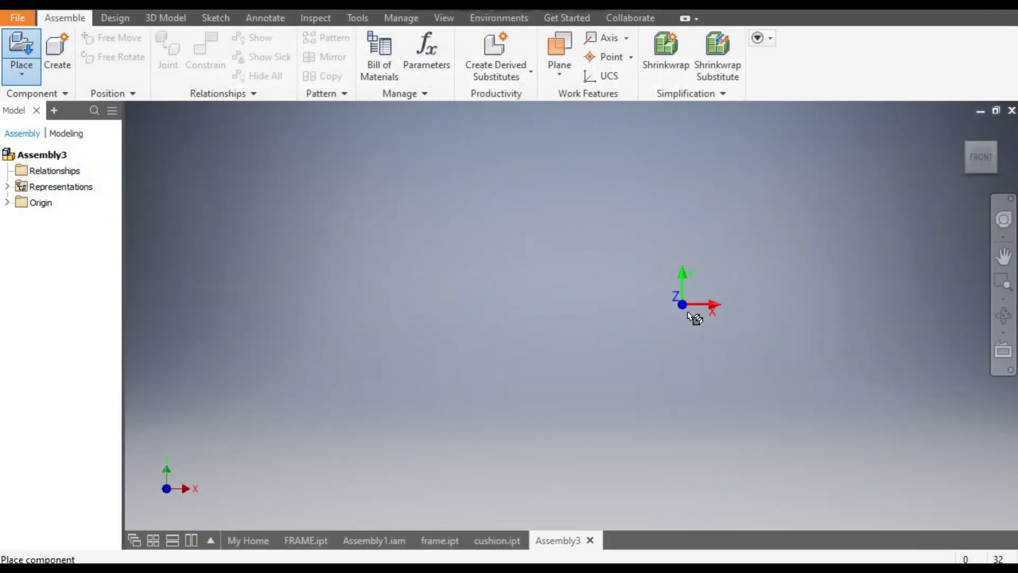
left_click(588, 330)
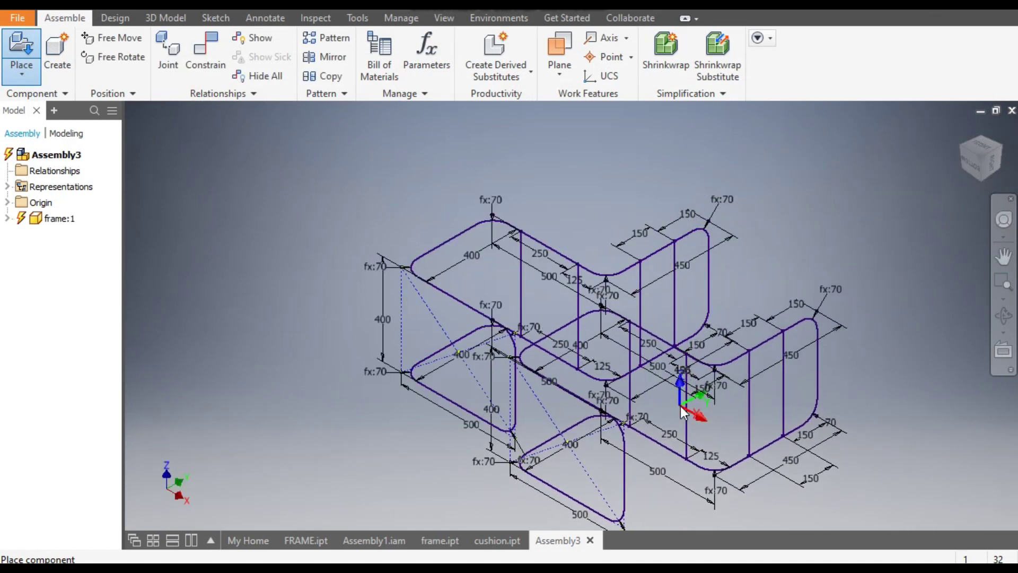
key("Escape")
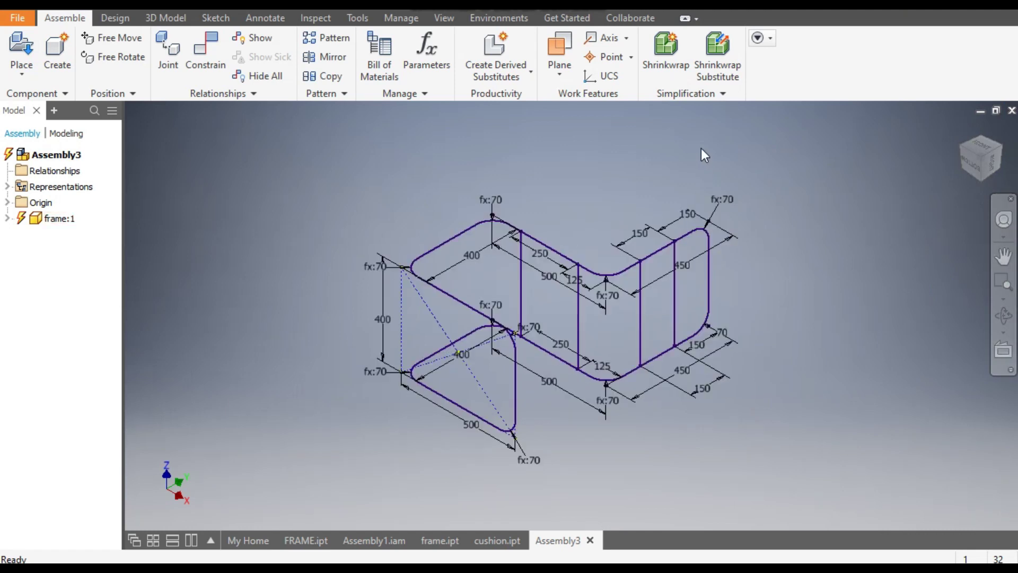
- Shift the placed frame slightly sideways to test whether it can move freely
mouse_move(715, 177)
middle_mouse_down("shift")
mouse_move(768, 214)
mouse_move(756, 275)
mouse_move(784, 257)
mouse_move(766, 249)
middle_mouse_up("shift")
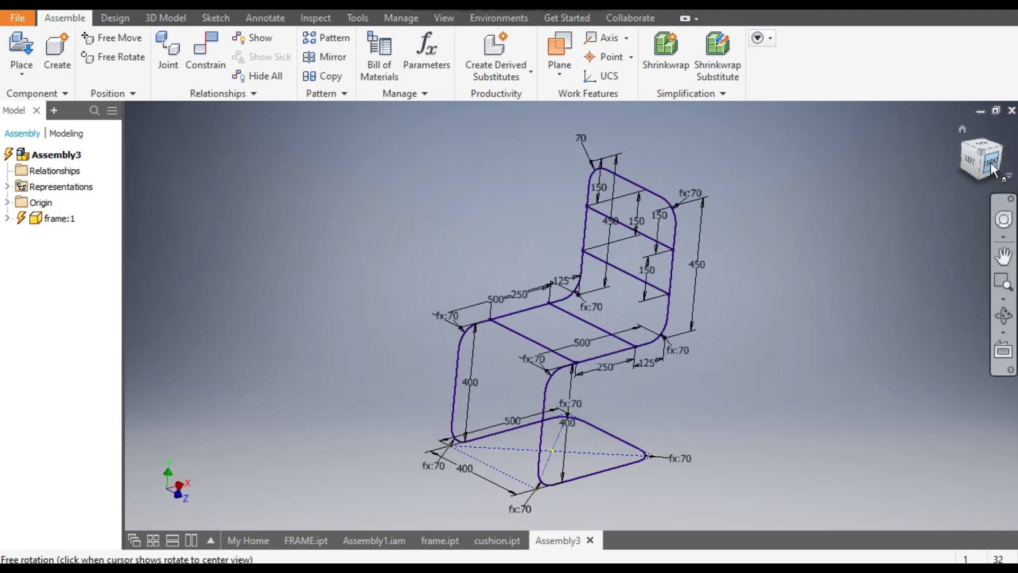
mouse_move(986, 164)
middle_mouse_down("shift")
mouse_move(931, 195)
mouse_move(768, 201)
middle_mouse_up("shift")
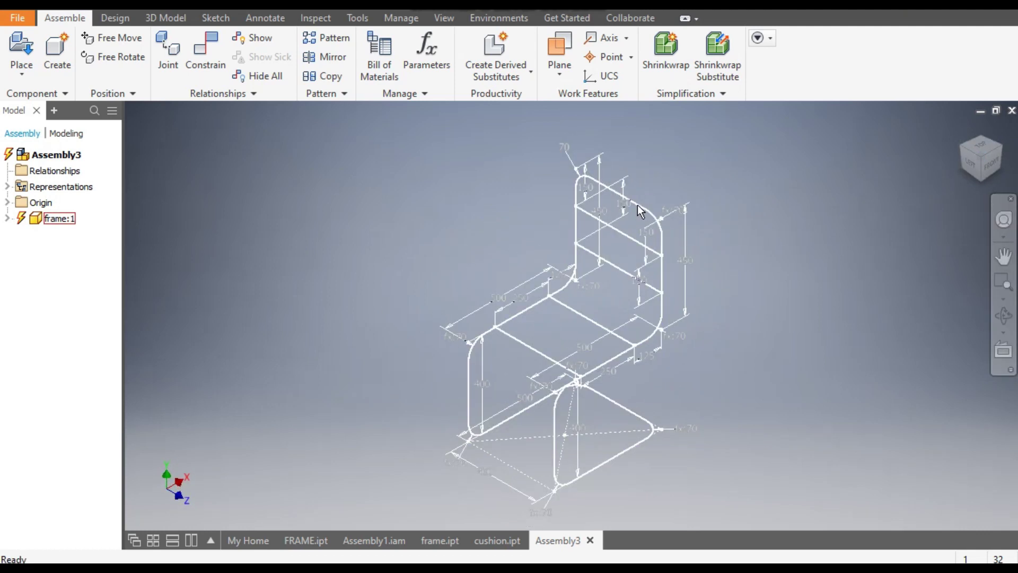
mouse_move(650, 213)
left_mouse_down()
mouse_move(796, 172)
mouse_move(592, 210)
mouse_move(761, 178)
mouse_move(673, 213)
left_mouse_up()
left_click(420, 246)
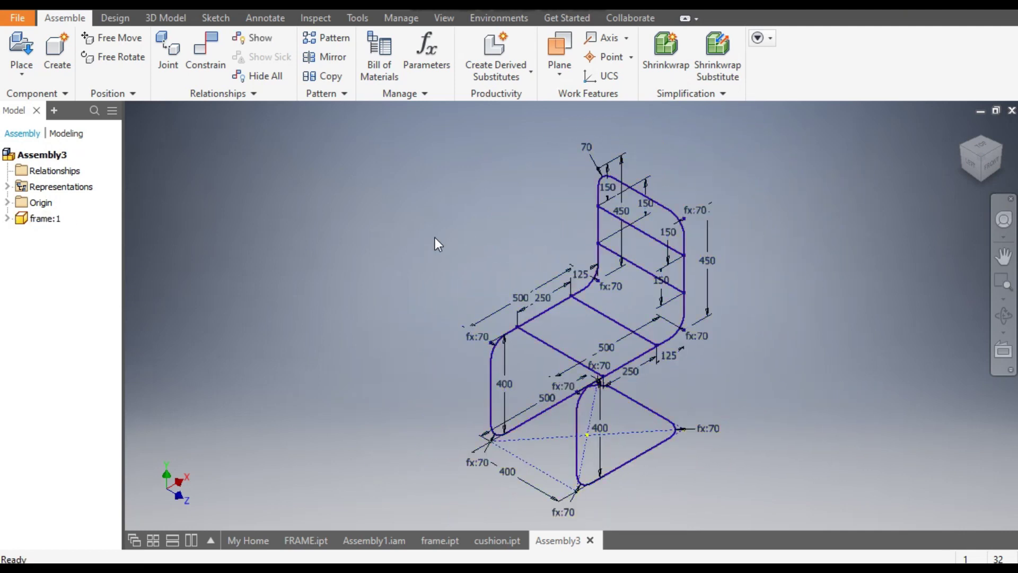
- Constrain the frame's YZ plane flush with the assembly's YZ plane at 0 mm offset
left_click(8, 219)
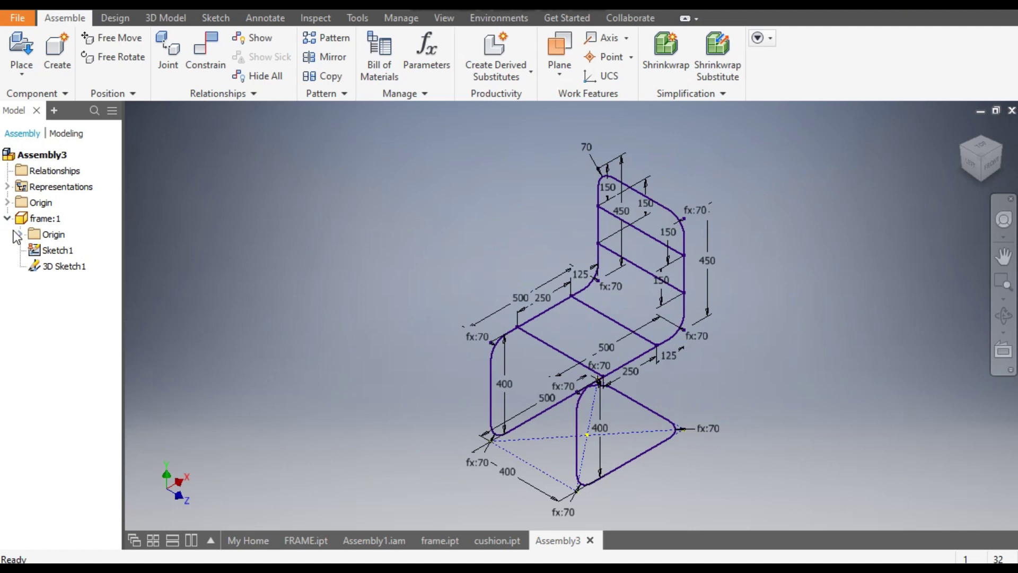
left_click(19, 234)
left_click(9, 202)
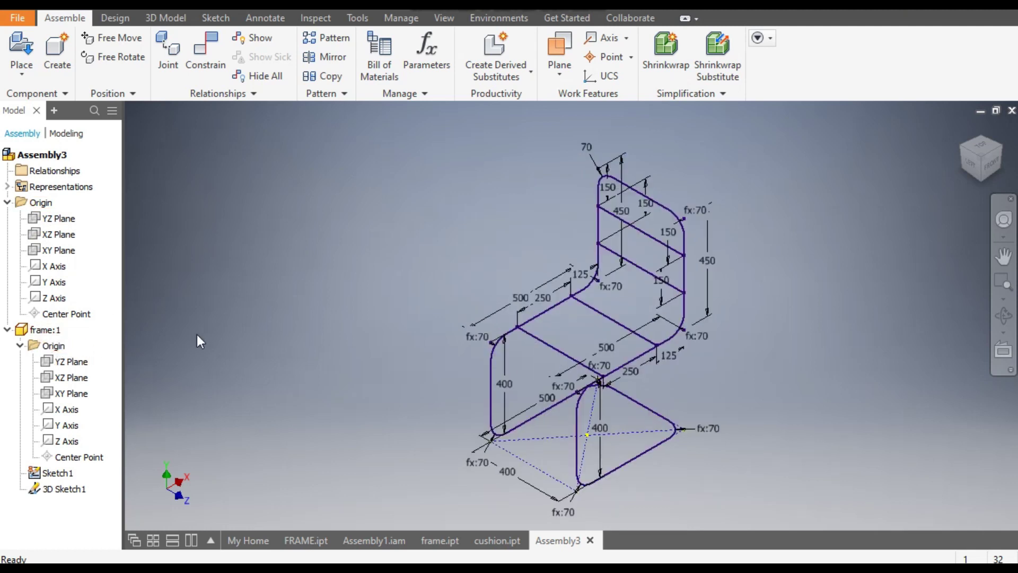
left_click(211, 58)
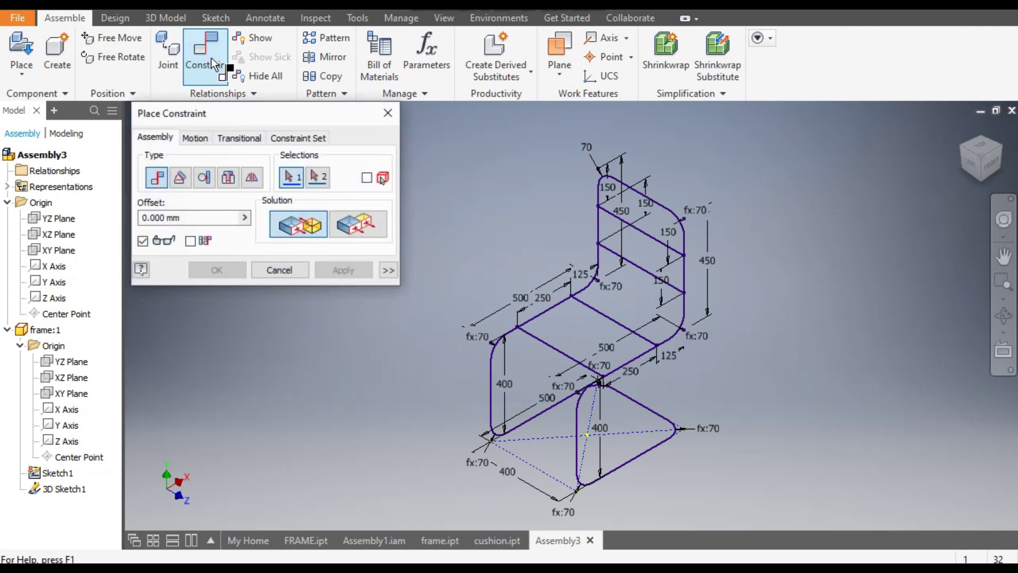
left_click(65, 219)
left_click(73, 361)
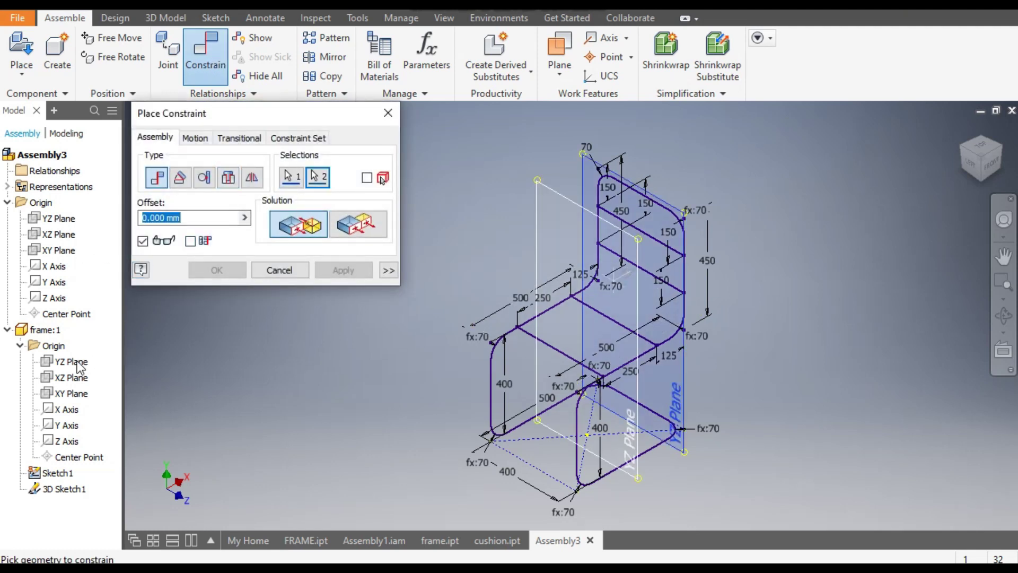
left_click(358, 226)
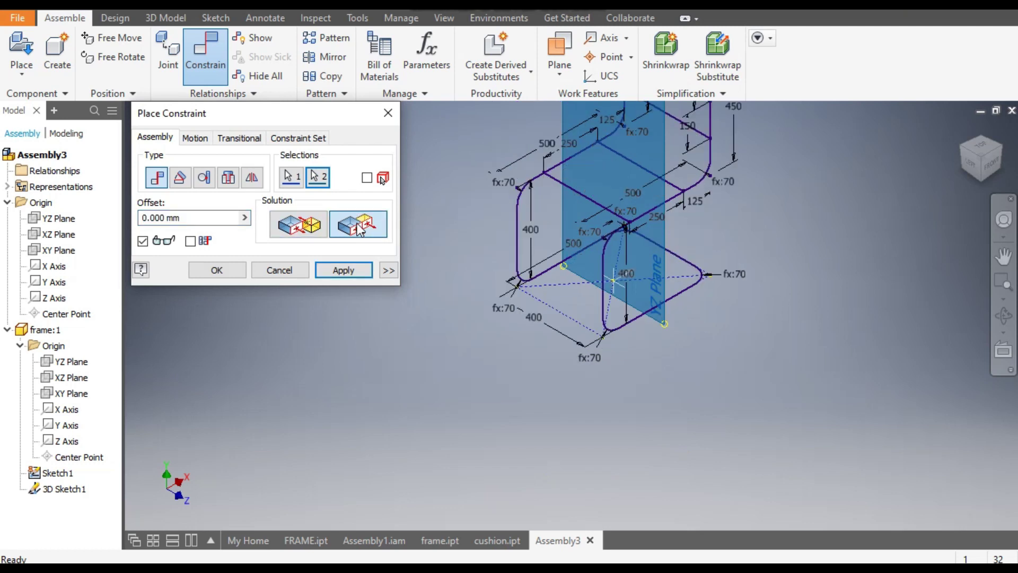
middle_click_drag(447, 323, 466, 493)
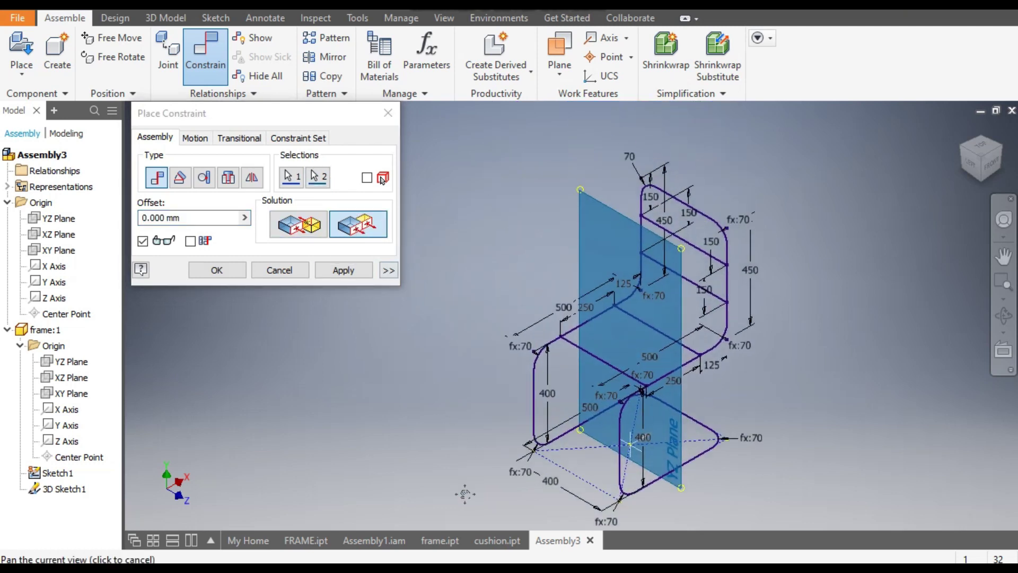
left_click(355, 272)
- Add flush constraints at 0 mm offset between the frame's XZ and XY planes and the matching assembly origin planes
left_click(59, 237)
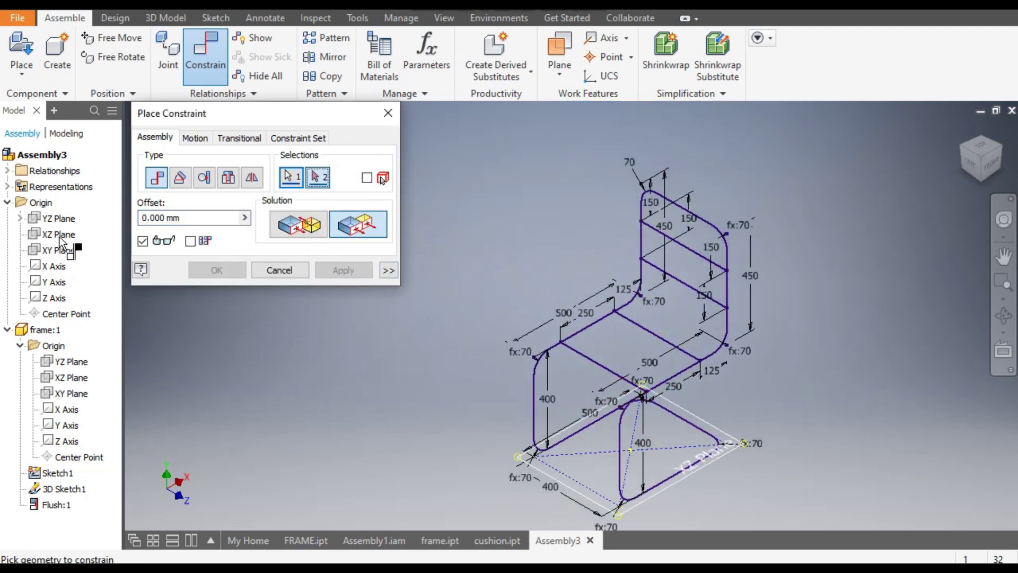
left_click(74, 377)
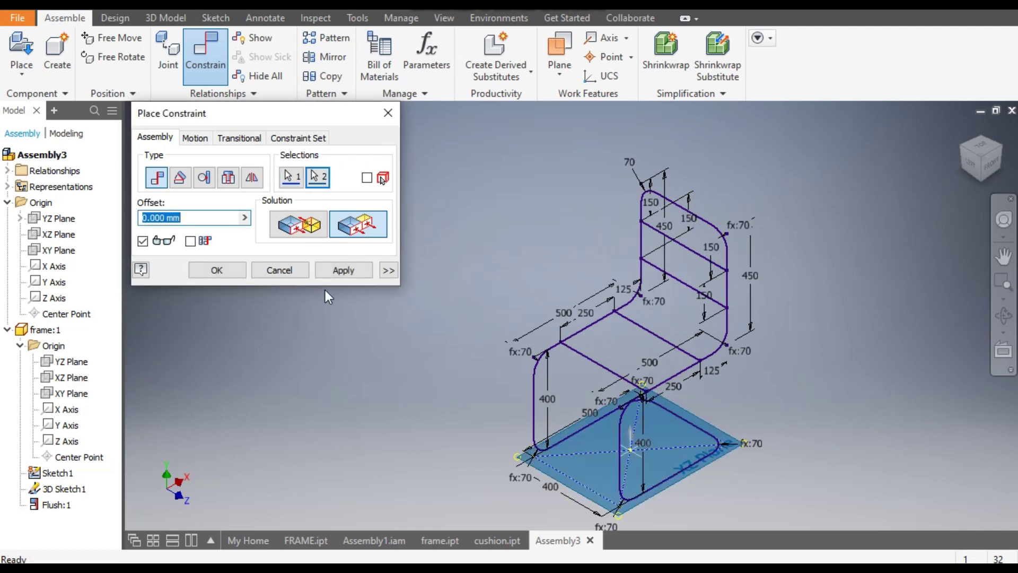
left_click(342, 269)
left_click(63, 253)
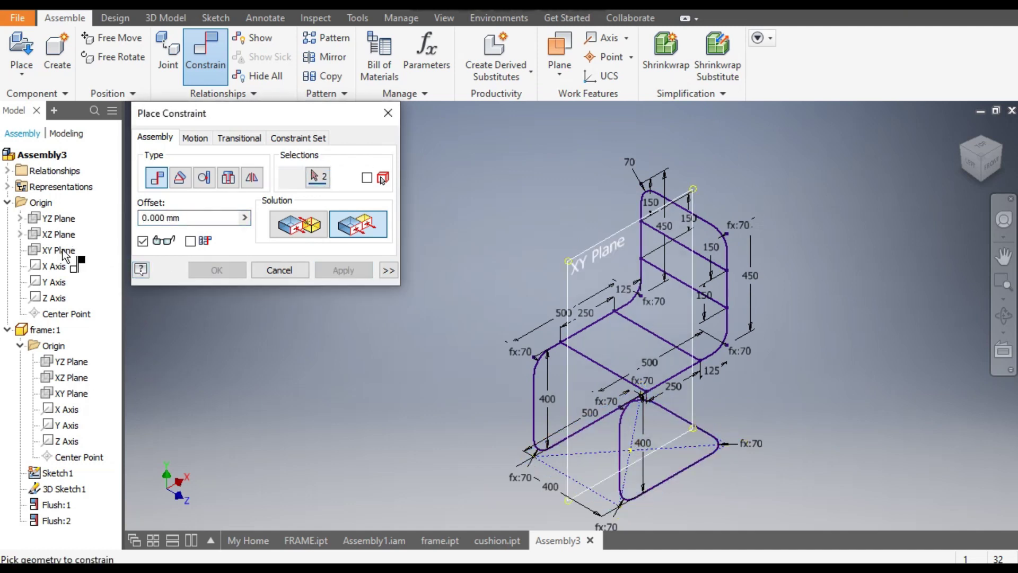
left_click(73, 394)
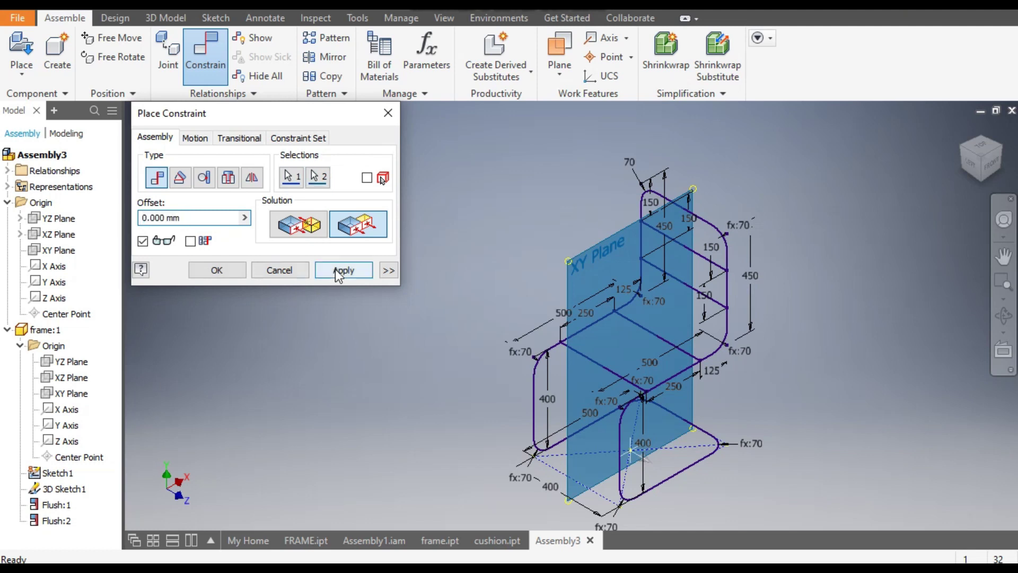
left_click(339, 271)
left_click(279, 269)
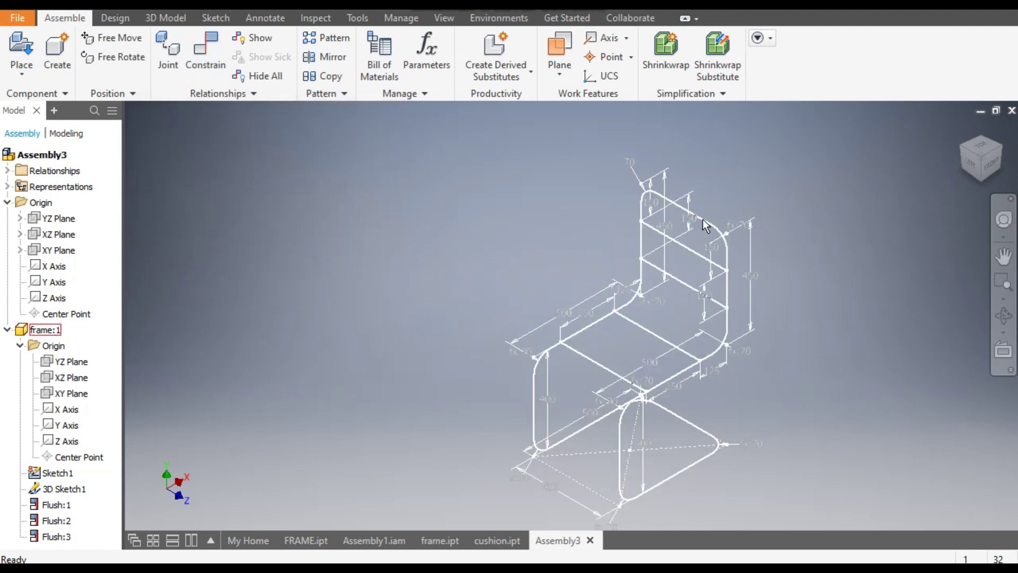
- Test whether the constrained frame can still be moved, and collapse the assembly's origin entries
left_click(702, 219)
left_click(789, 228)
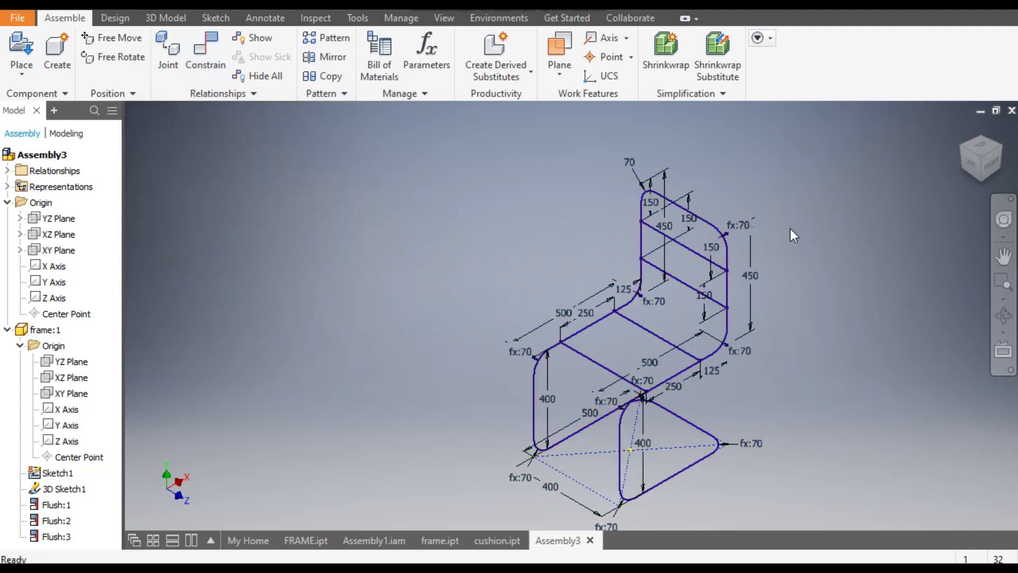
middle_click_drag(795, 291, 768, 268)
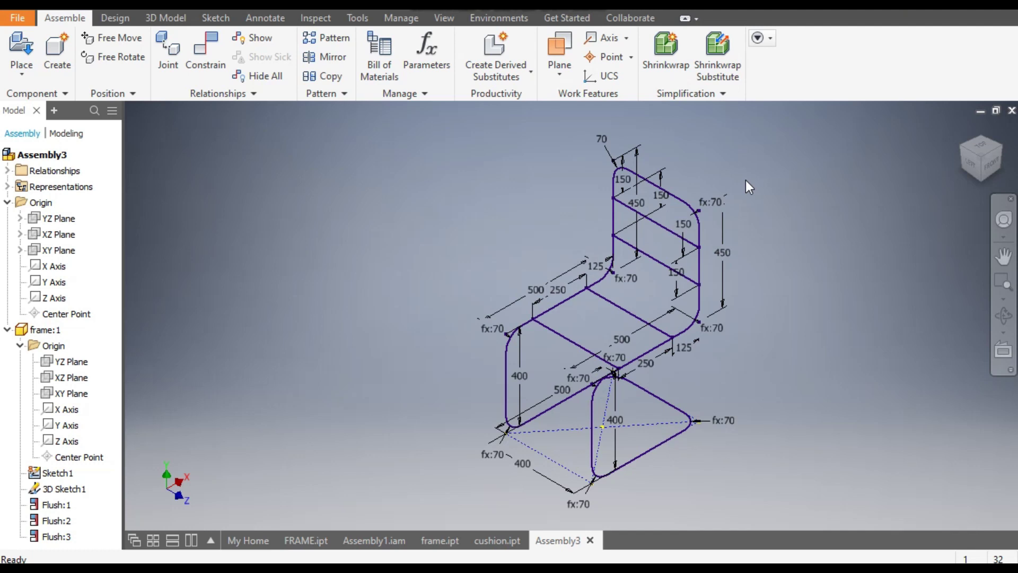
left_click(7, 202)
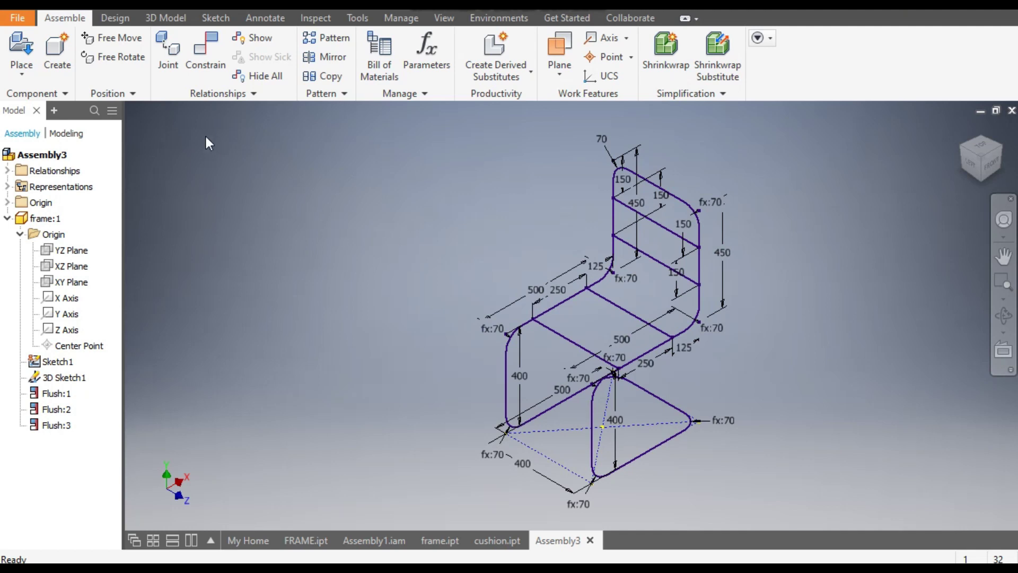
- Start inserting frame members and save the assembly as Assembly3 in the chair1 folder
left_click(115, 18)
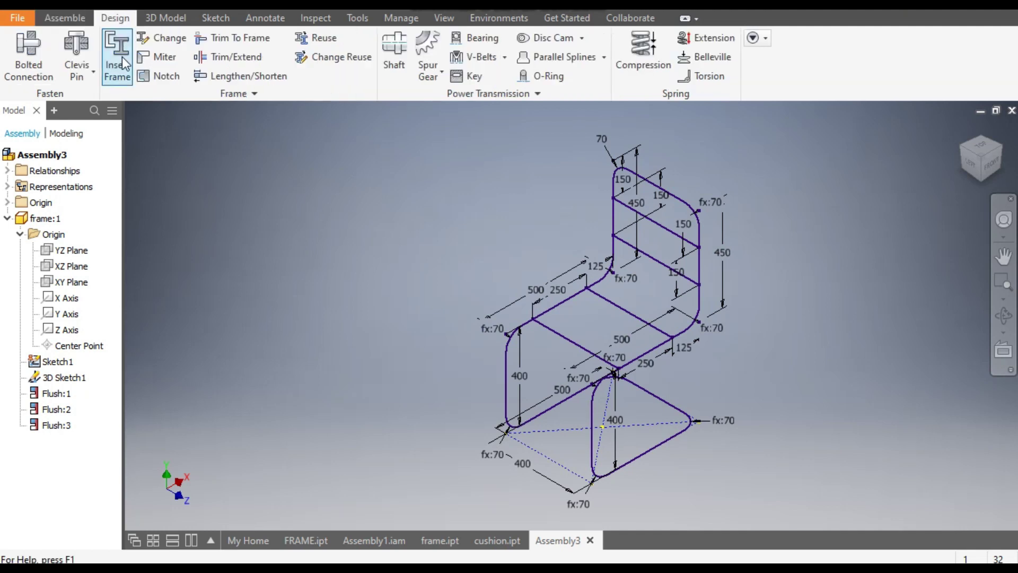
left_click(123, 64)
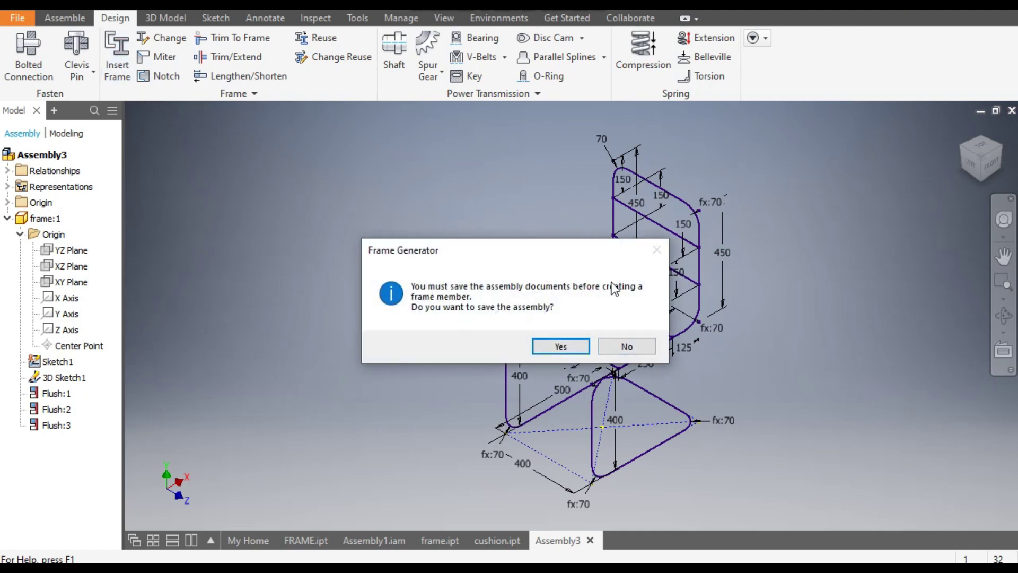
left_click(575, 346)
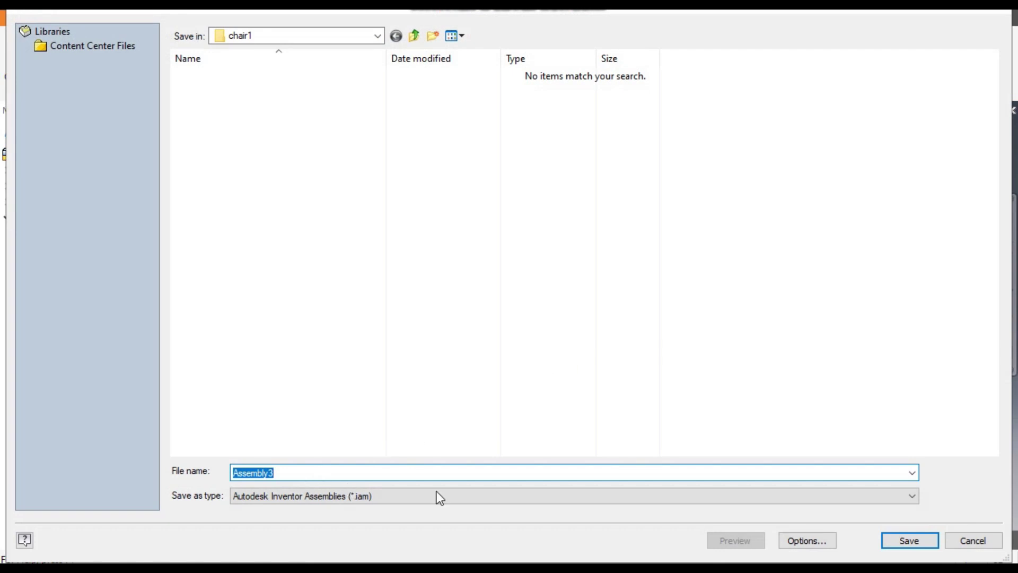
left_click(904, 543)
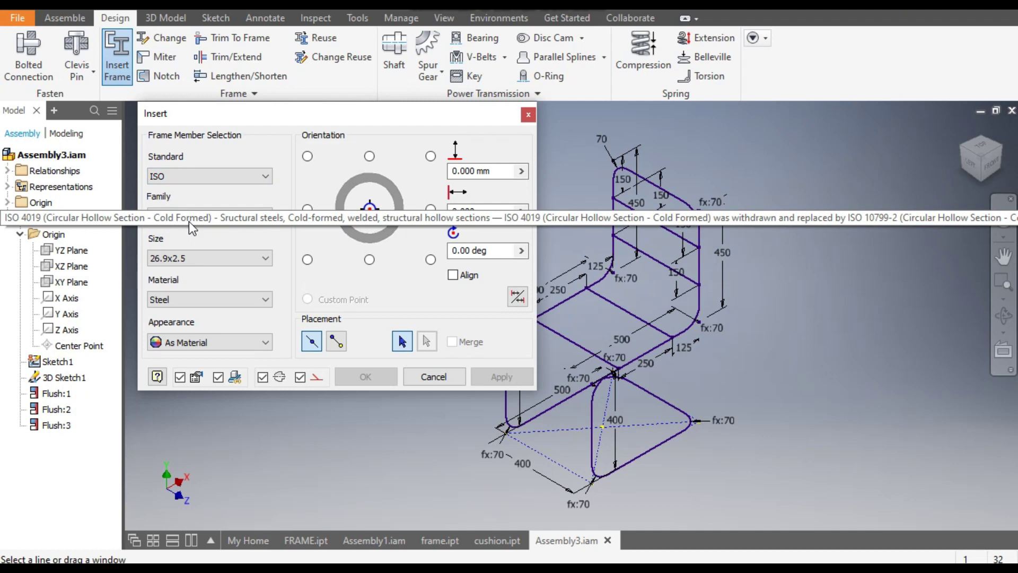
- Configure the frame member as an ISO 4019 circular hollow section, size 26.9x2.5, with Steel as the material
left_click(231, 215)
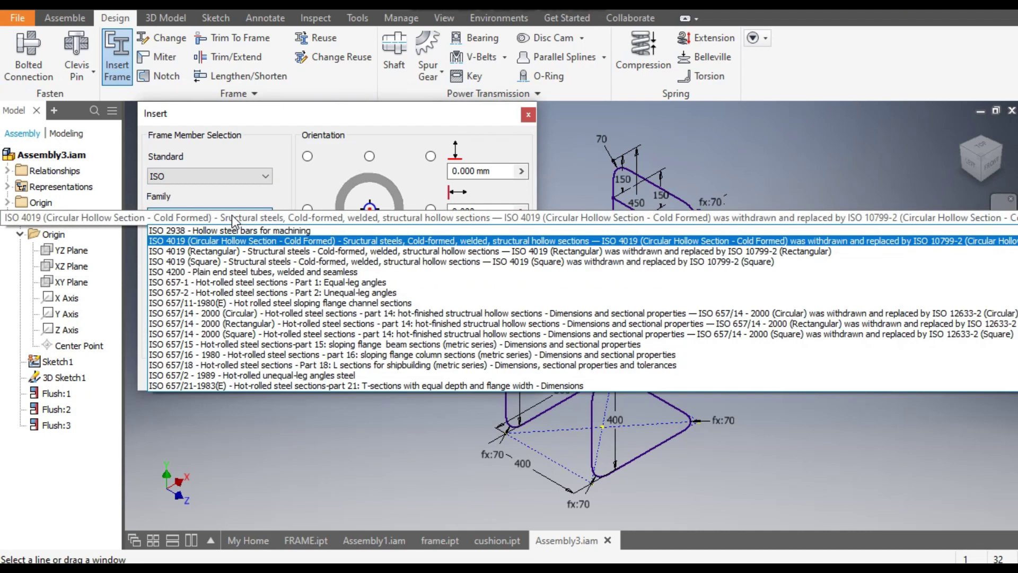
left_click(231, 215)
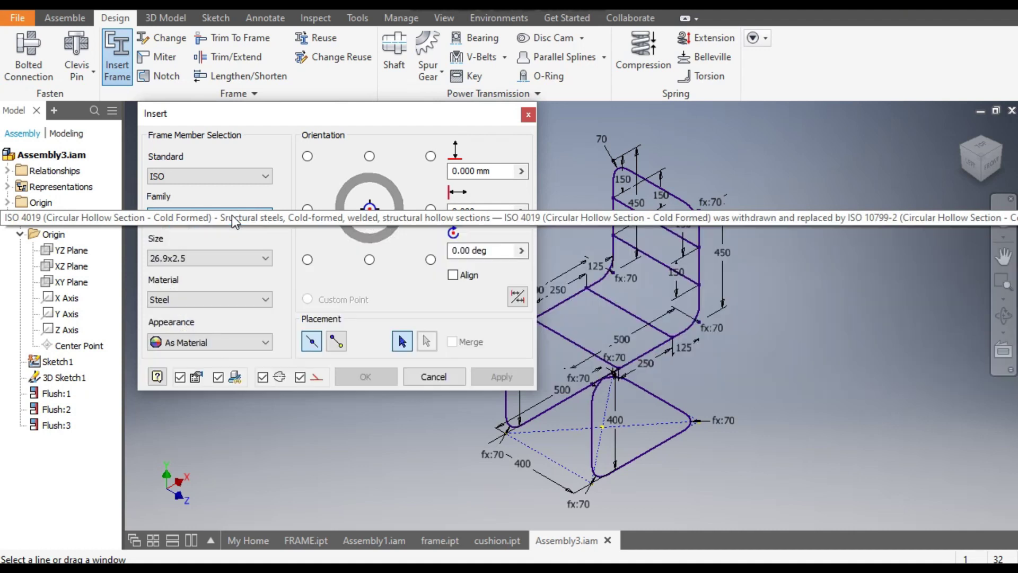
left_click(231, 262)
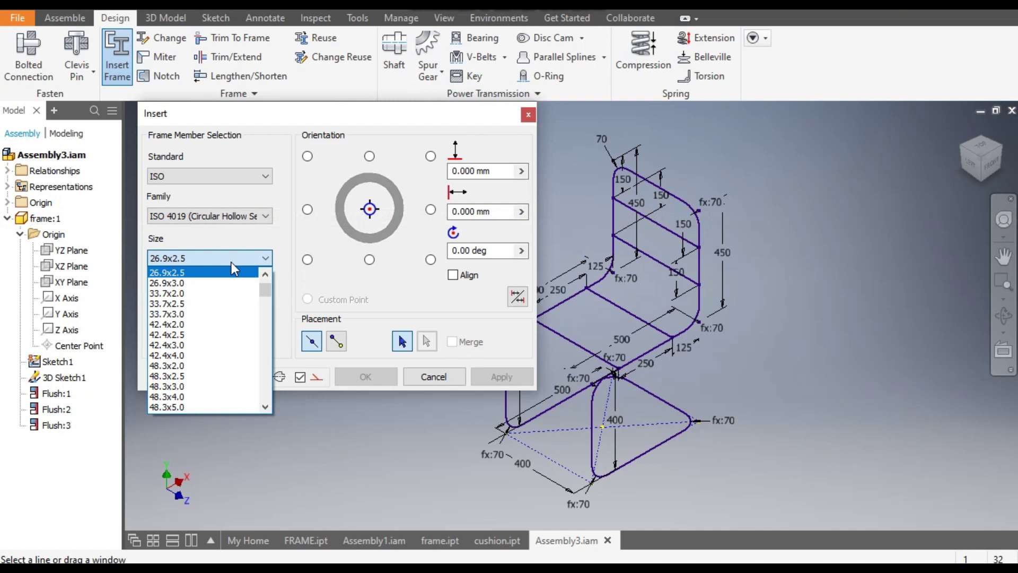
left_click(232, 262)
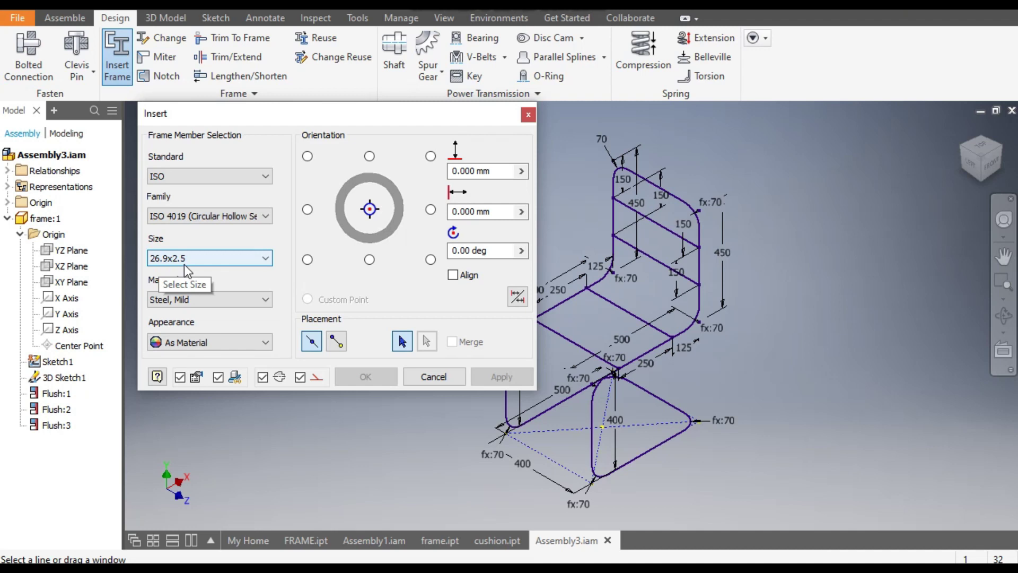
left_click(240, 302)
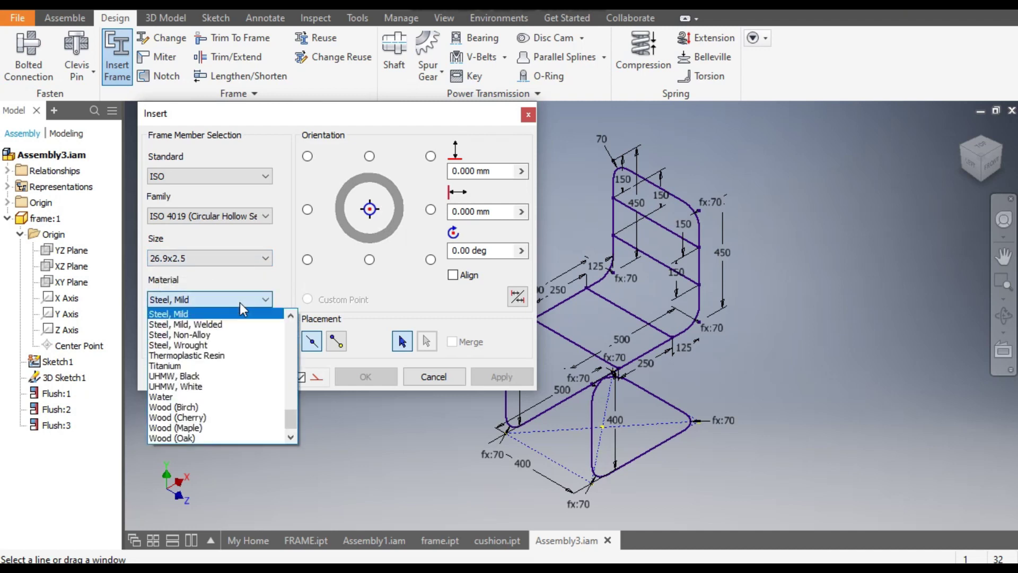
scroll(230, 336, "up", 2)
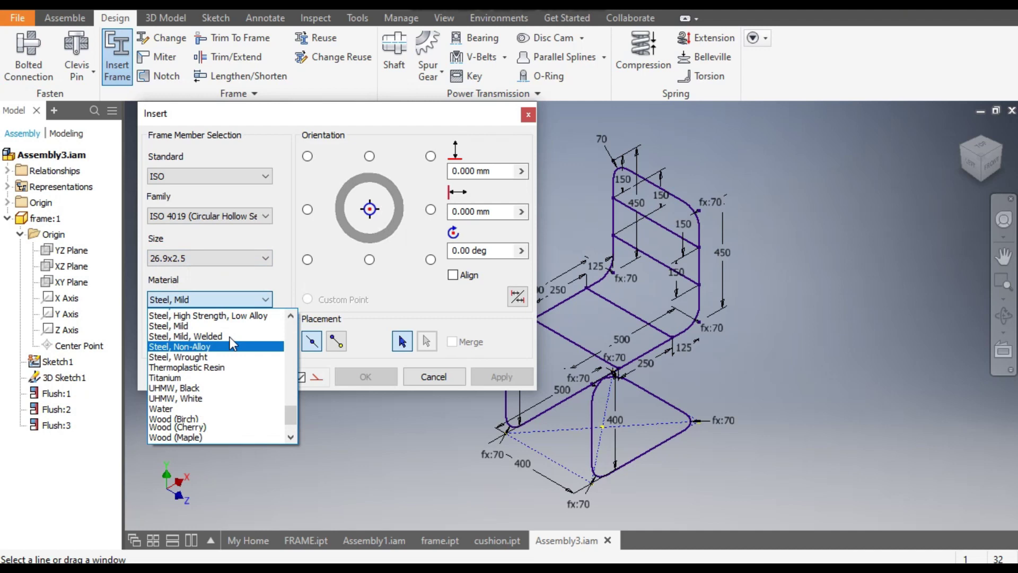
left_click(190, 313)
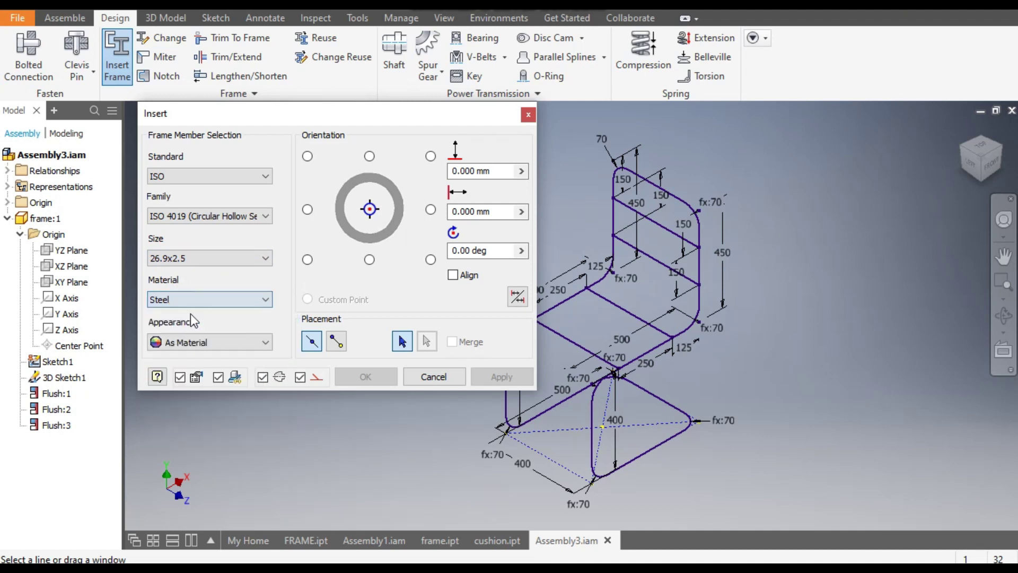
- Select the whole chair skeleton for tube placement and deselect the dashed construction diagonals and edges at the base
mouse_move(585, 320)
middle_mouse_down()
mouse_move(783, 296)
mouse_move(687, 285)
middle_mouse_up()
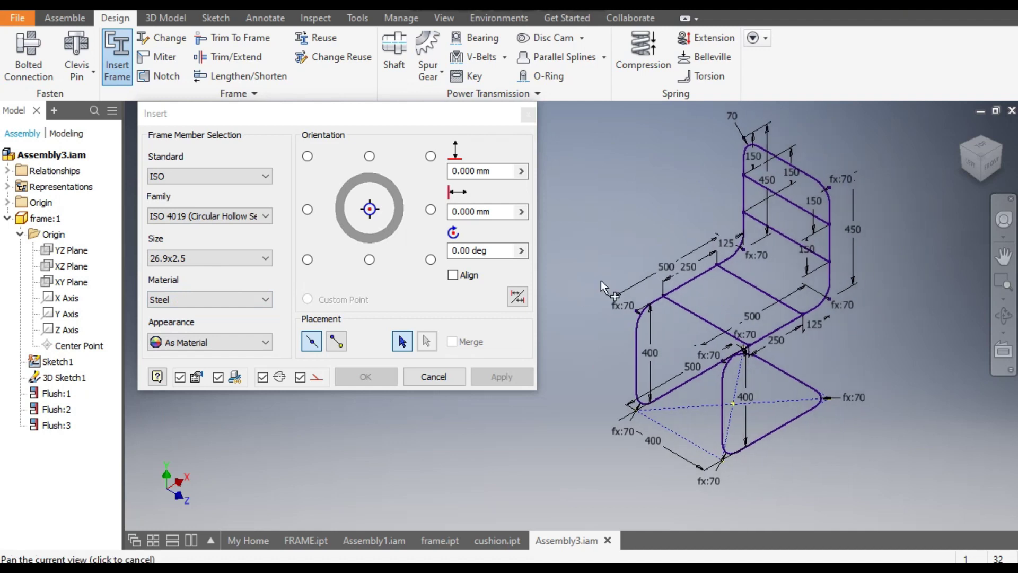
mouse_move(906, 117)
left_mouse_down()
mouse_move(570, 367)
mouse_move(537, 504)
left_mouse_up()
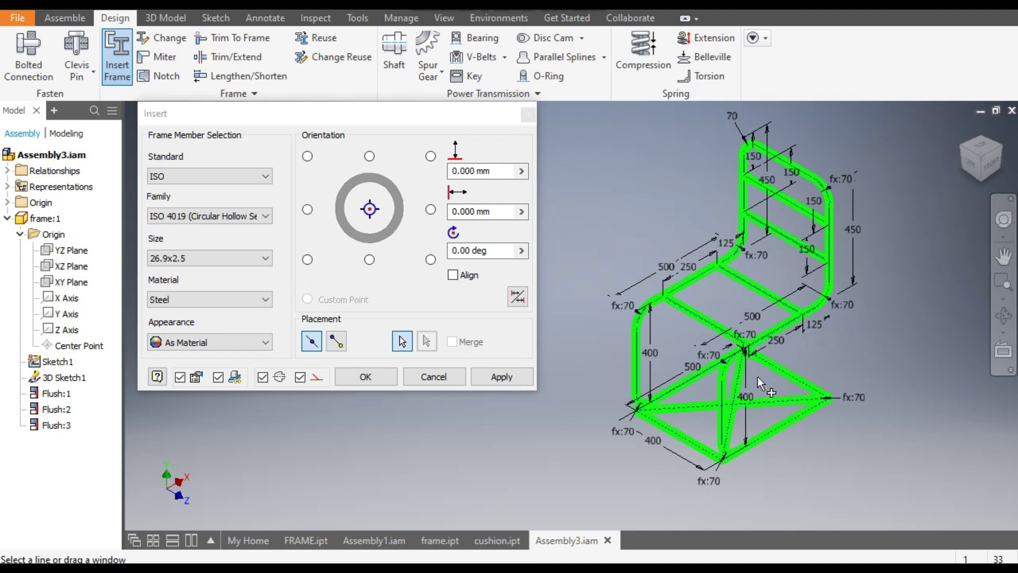
scroll(758, 378, "up", 3)
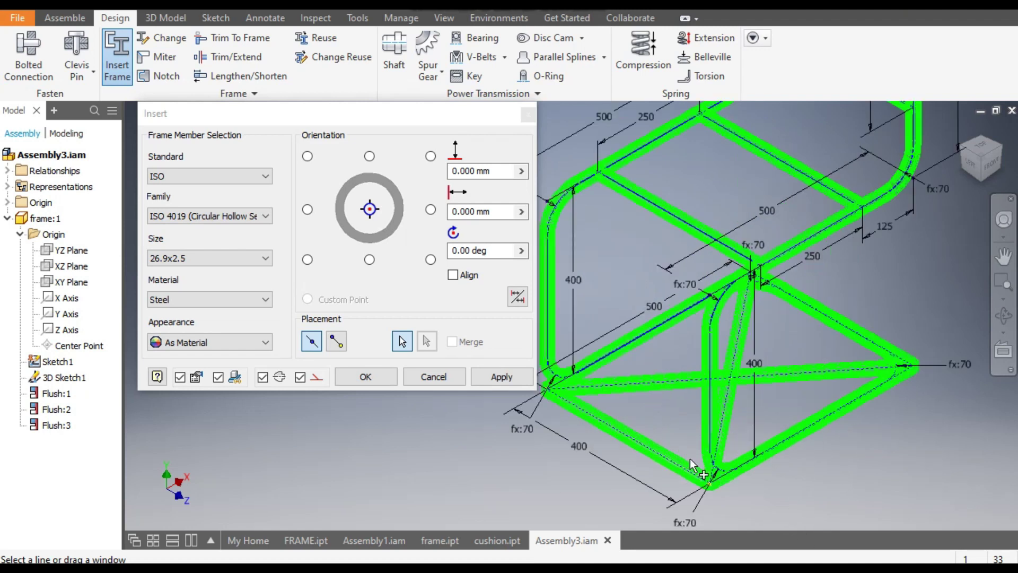
left_click(663, 380)
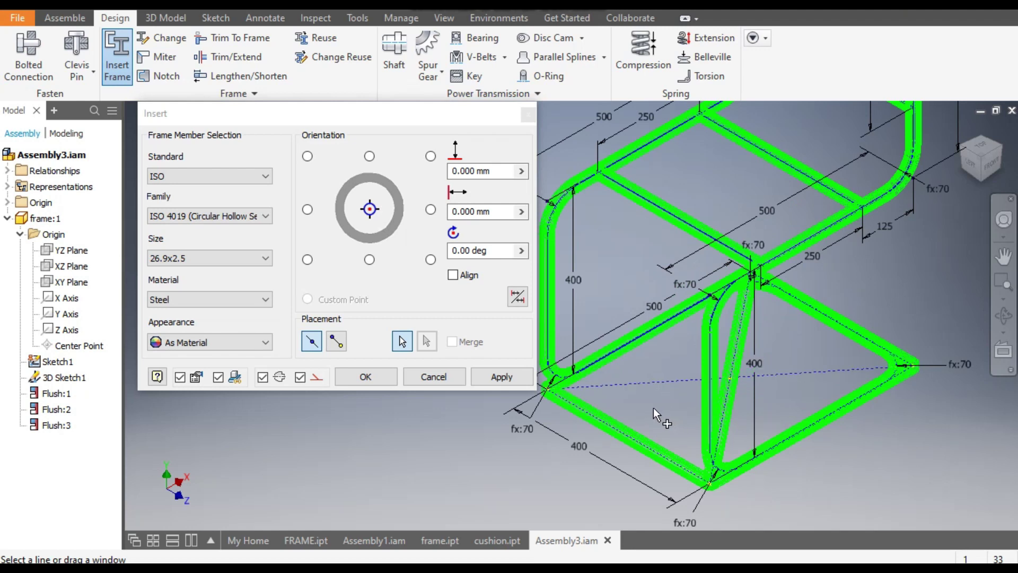
left_click(588, 414)
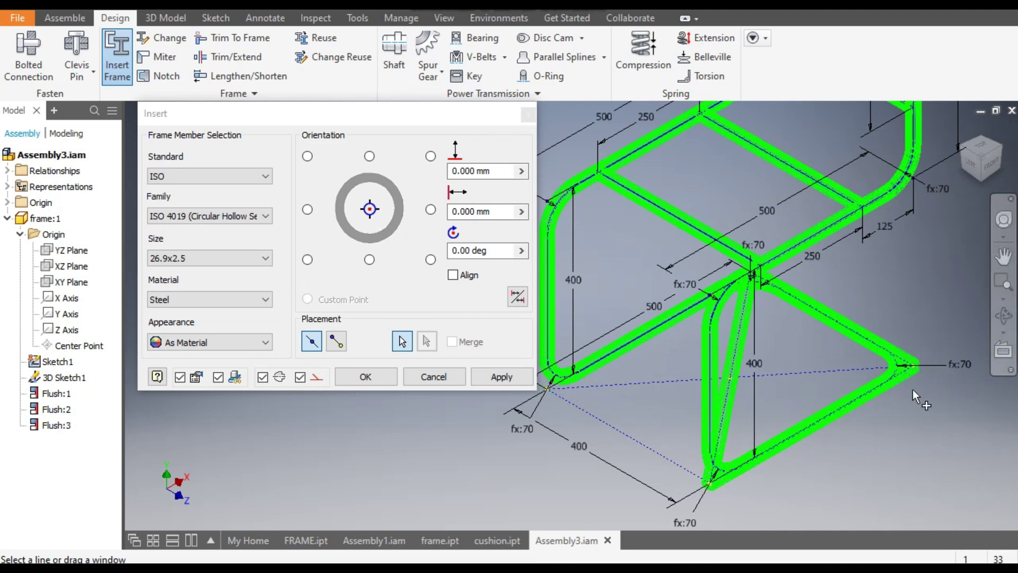
scroll(910, 368, "down", 5)
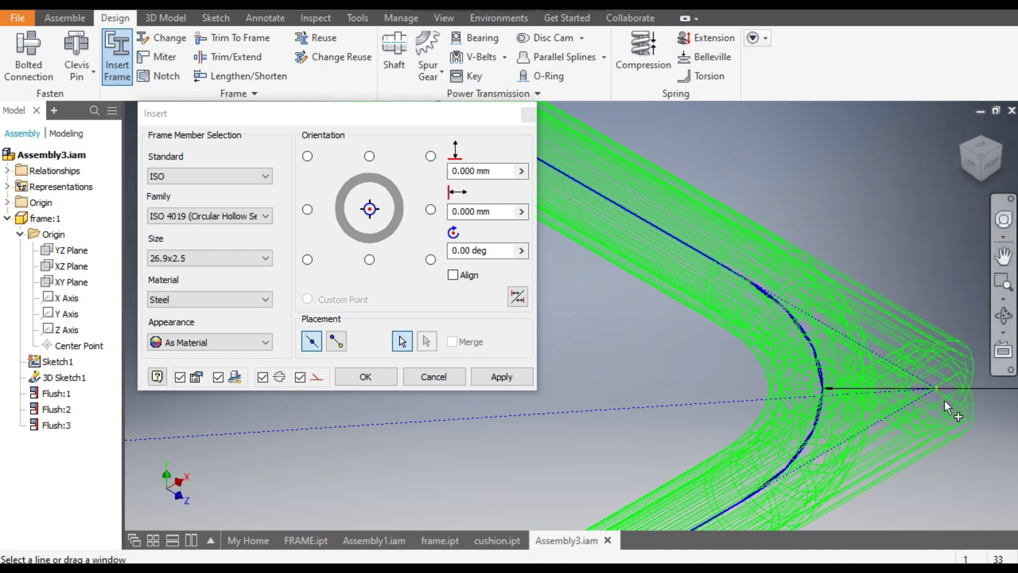
left_click(893, 384)
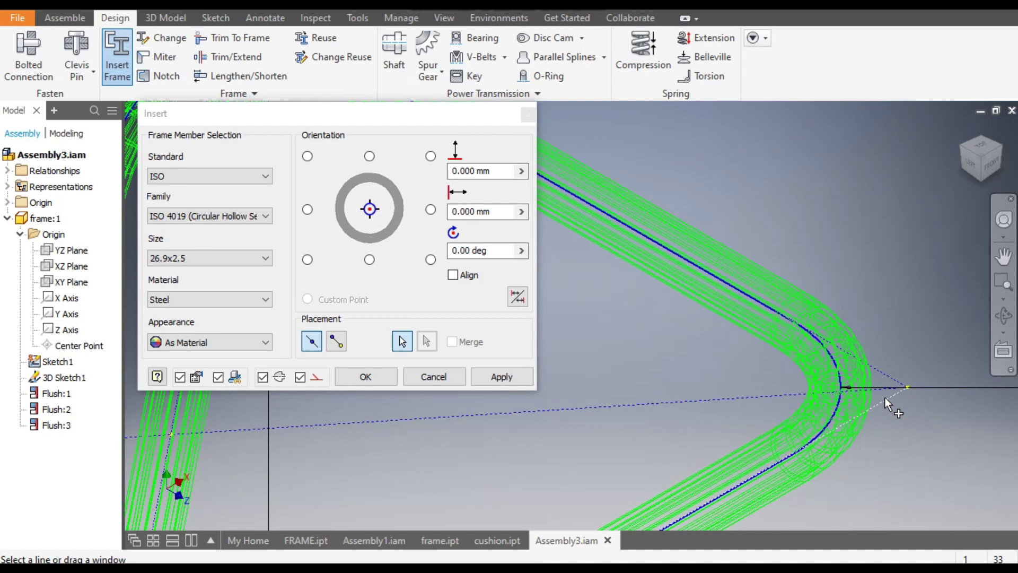
scroll(896, 408, "up", 8)
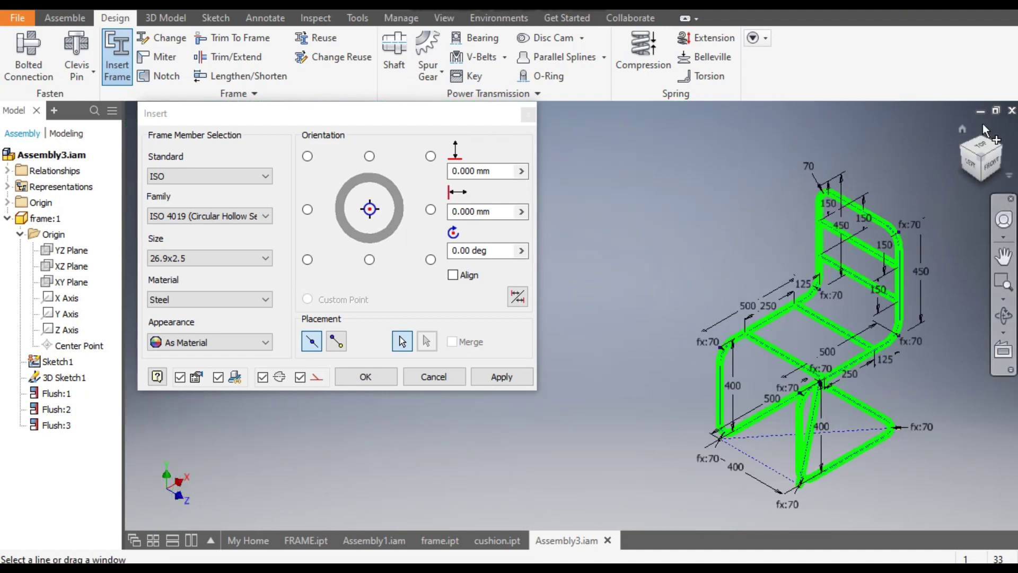
left_click_drag(981, 159, 733, 424)
scroll(731, 424, "down", 5)
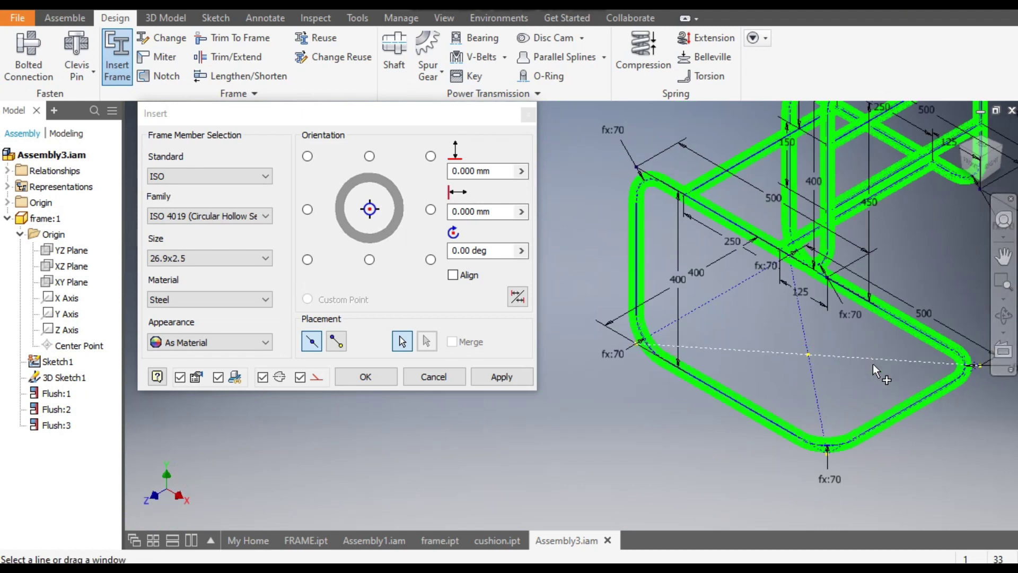
middle_click_drag(973, 411, 866, 439)
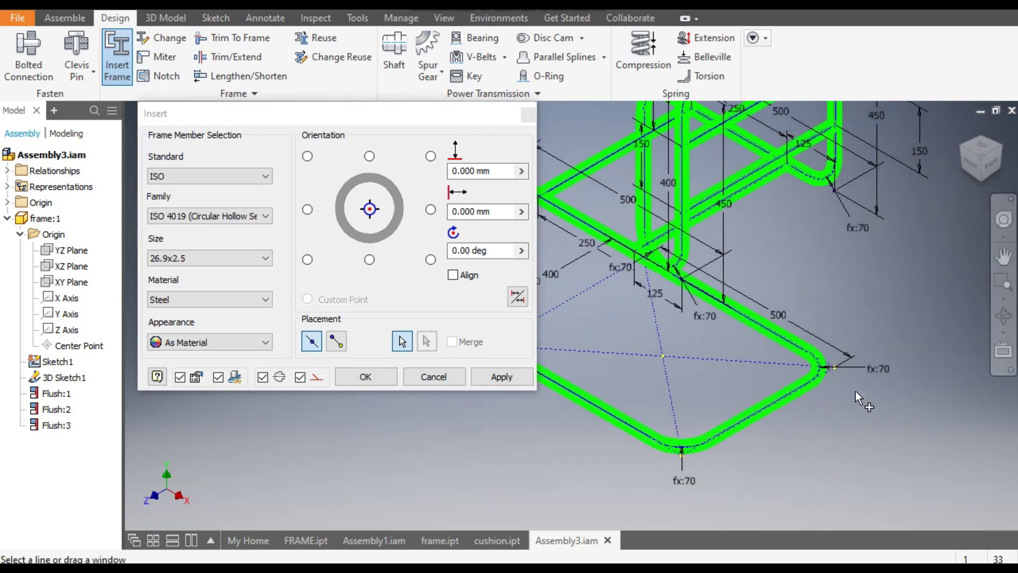
- Generate the tubes on the selected lines, accepting Frame0001.iam, Skeleton0001.ipt and the default member names, and finish inserting
left_click(967, 158)
left_click(963, 159)
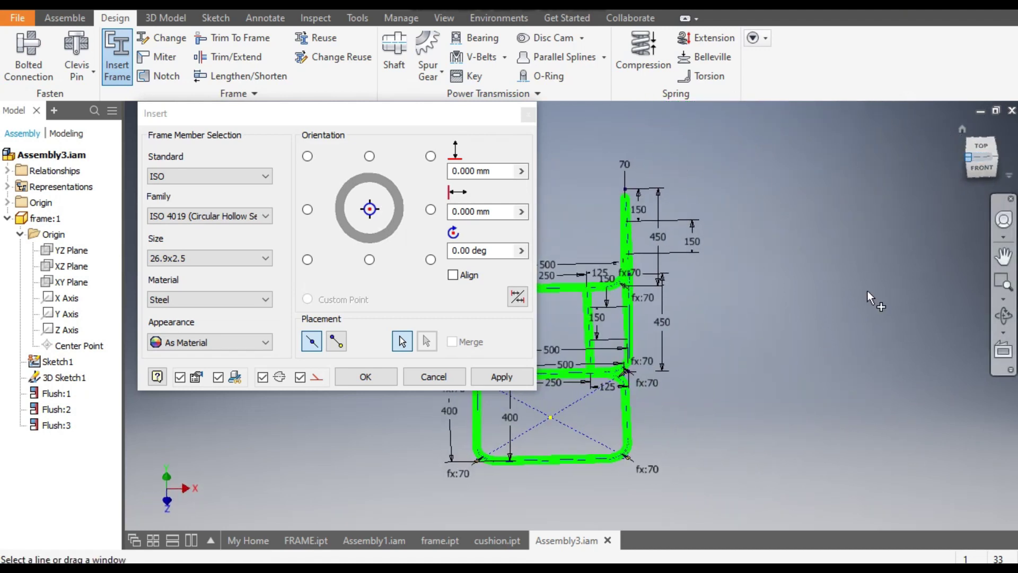
middle_click_drag(798, 339, 983, 329)
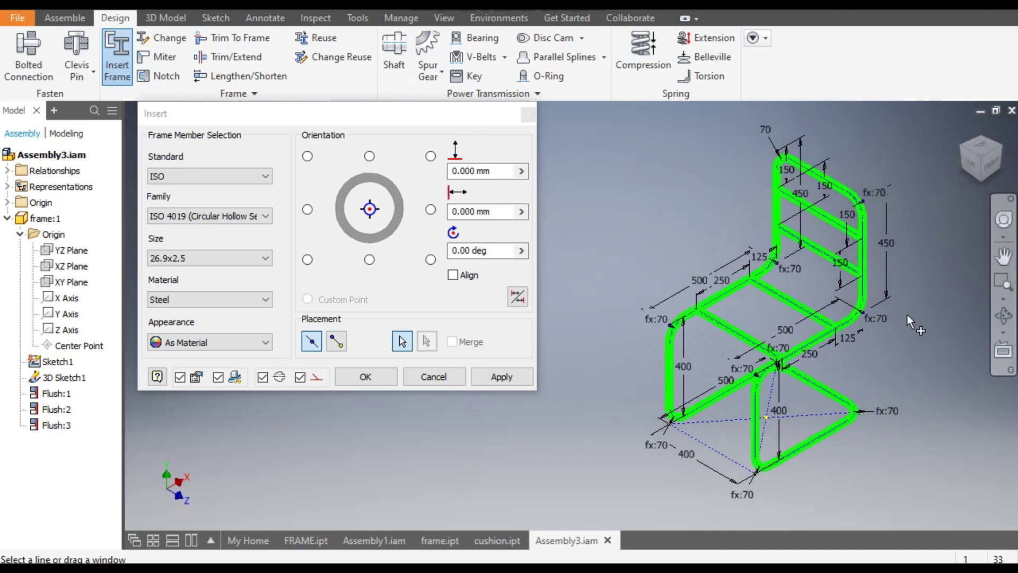
left_click(490, 377)
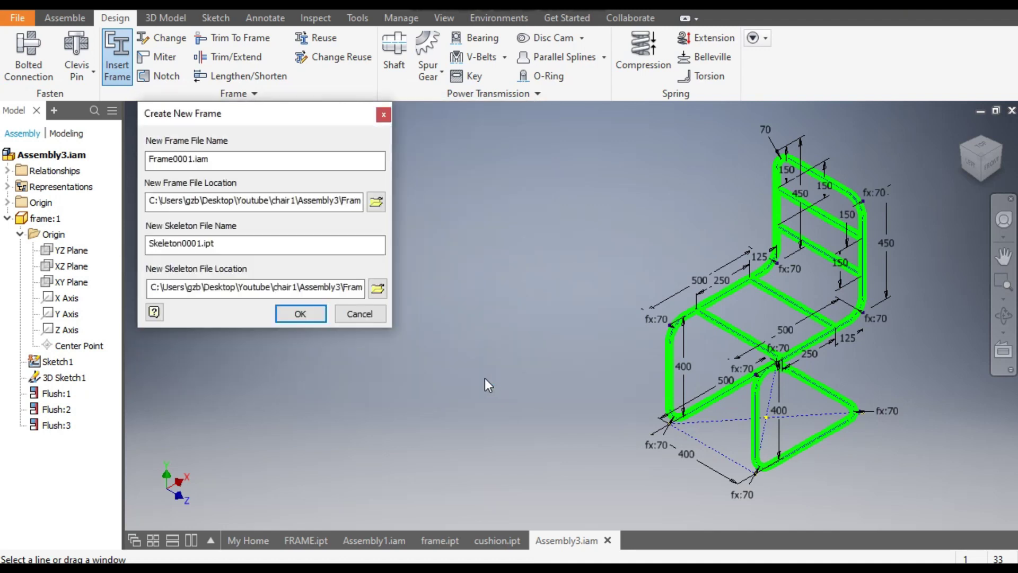
left_click(300, 313)
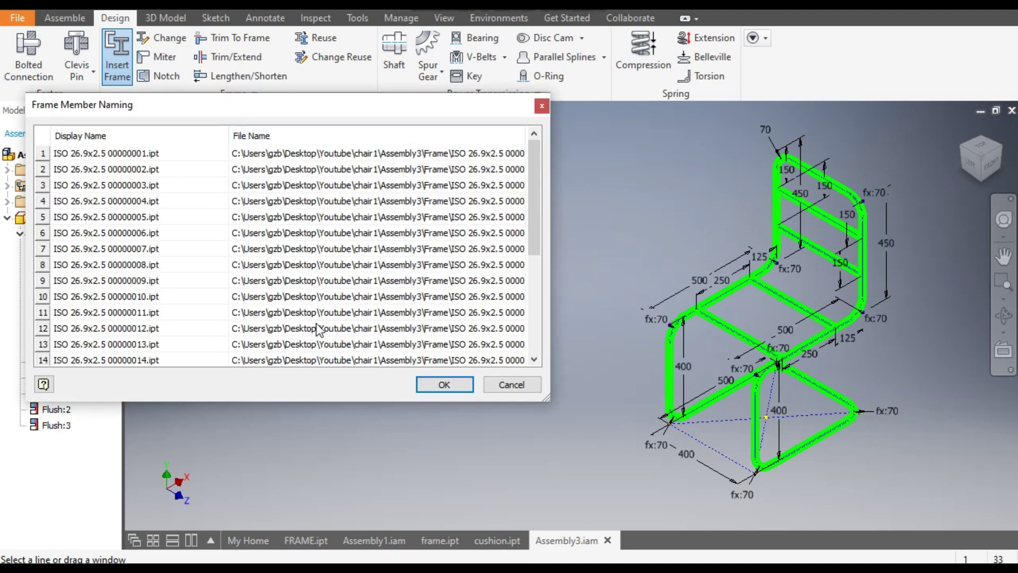
left_click(440, 385)
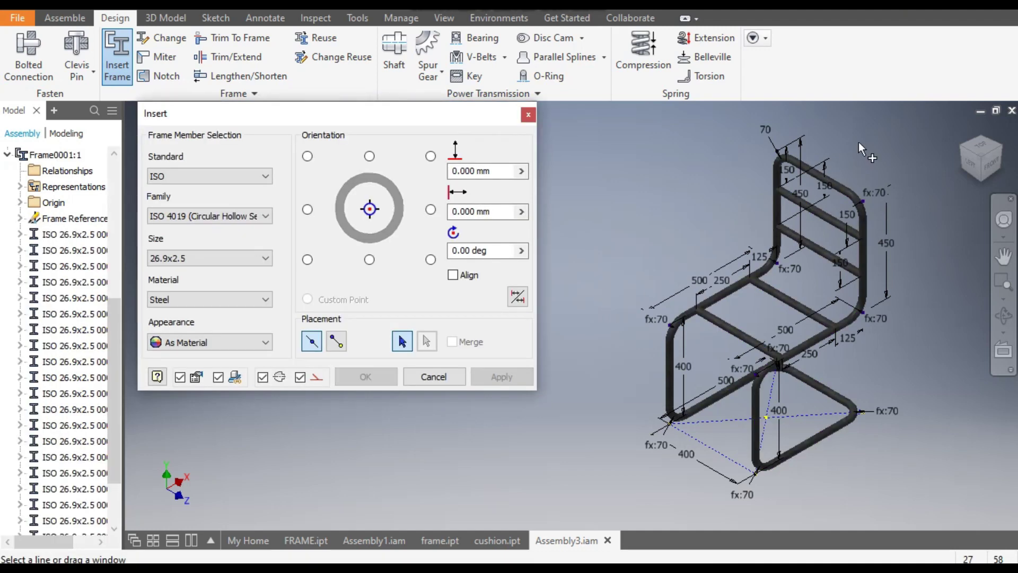
left_click(430, 377)
- Hide the frame:1 skeleton part, including its sketch lines and dimensions
middle_click_drag(581, 291, 510, 262)
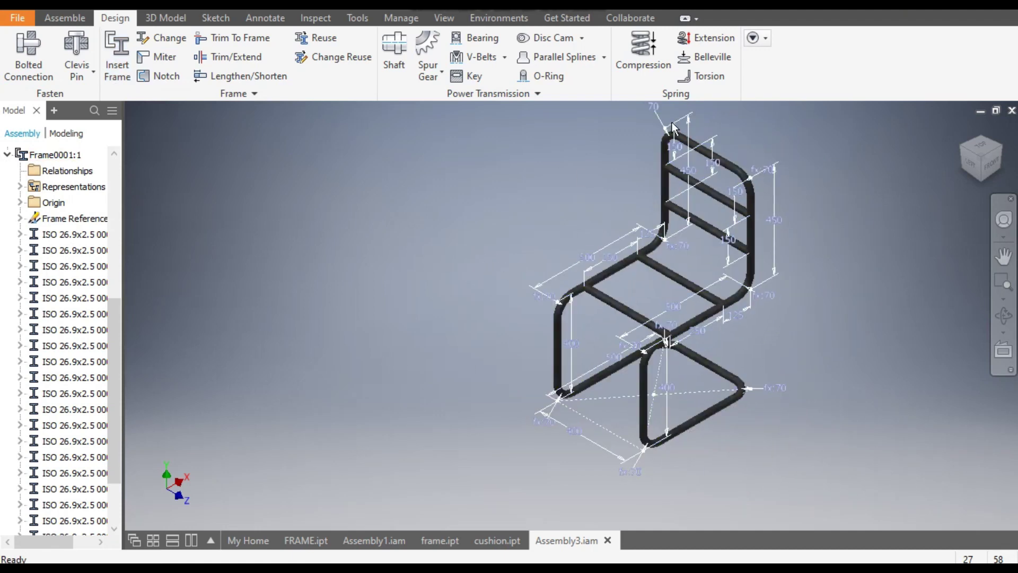
scroll(42, 223, "up", 4)
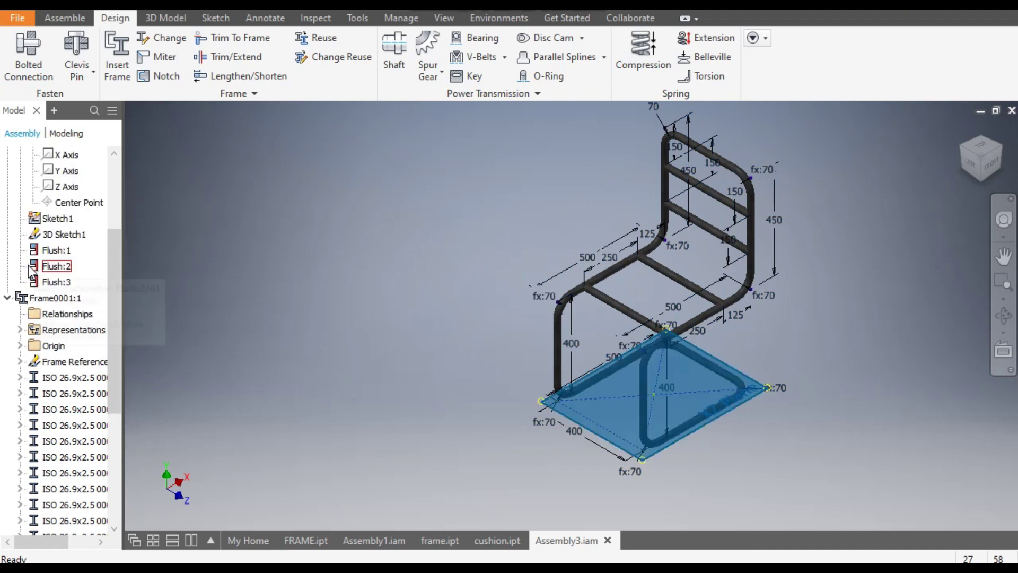
scroll(37, 265, "up", 2)
left_click(45, 218)
left_click(45, 218)
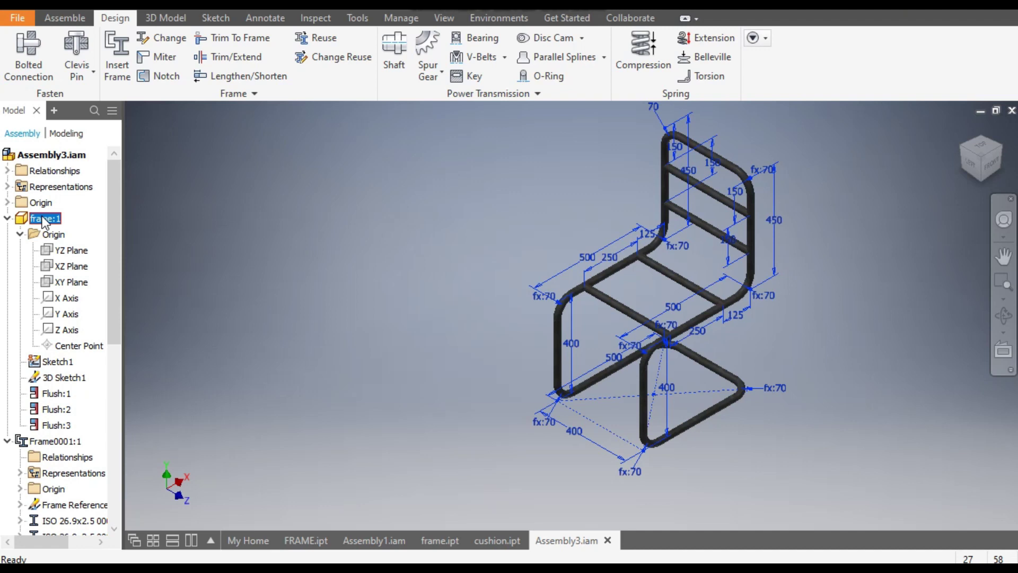
right_click(45, 221)
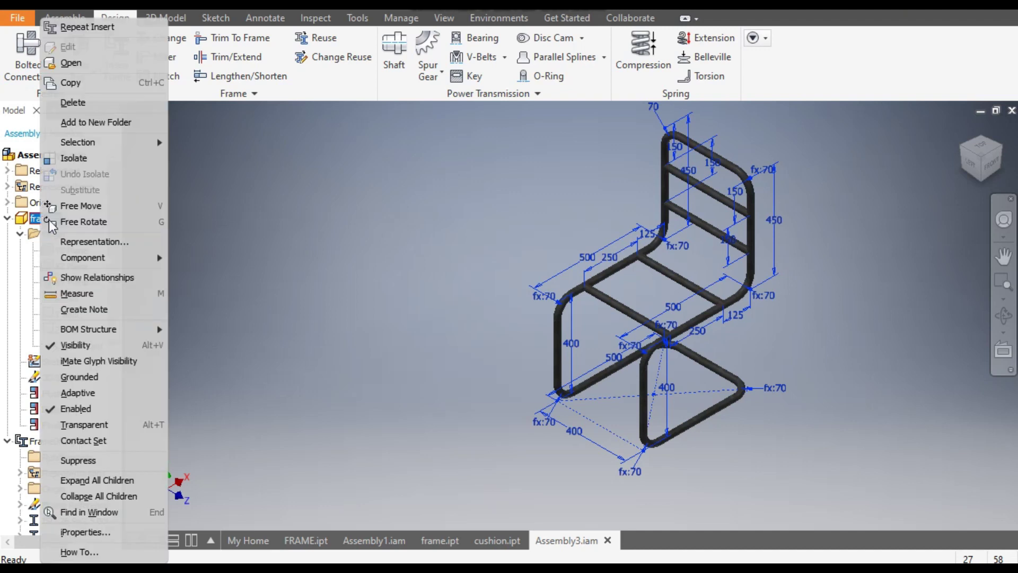
left_click(103, 345)
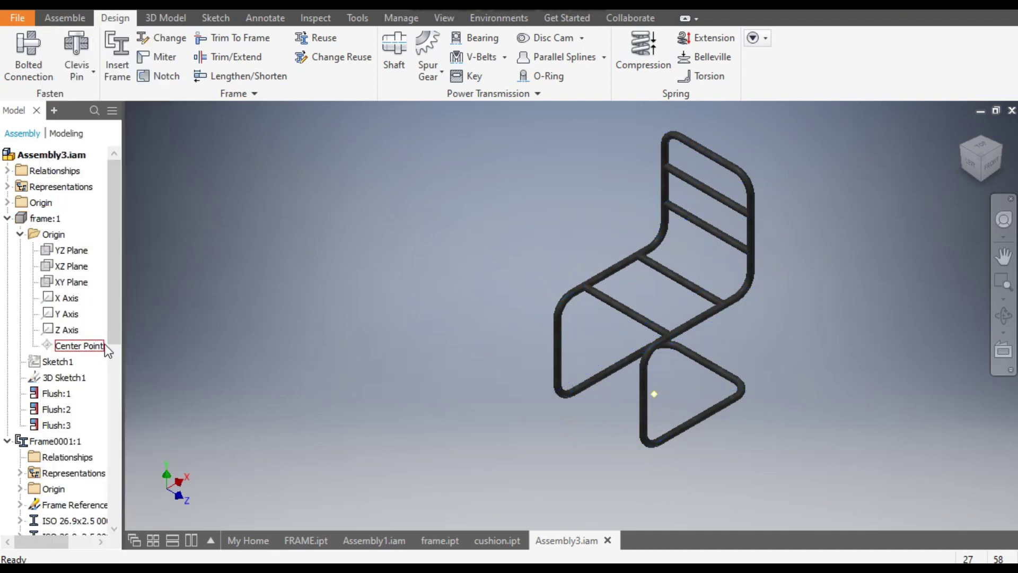
- Apply the Silver appearance from the Inventor Material Library to the whole Frame0001 tube assembly
scroll(614, 233, "up", 5)
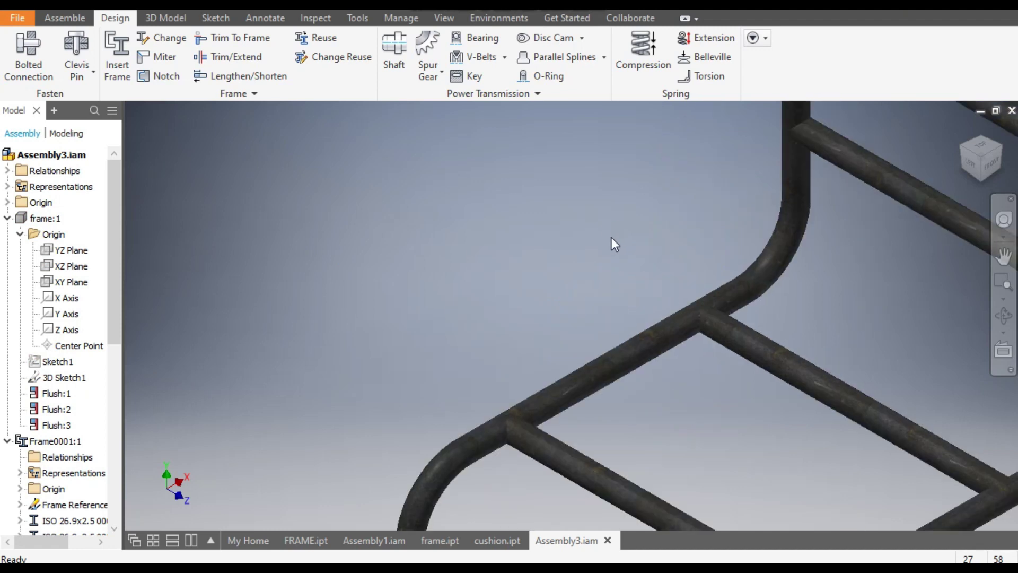
scroll(513, 311, "down", 5)
scroll(509, 309, "up", 1)
middle_click_drag(509, 309, 524, 267)
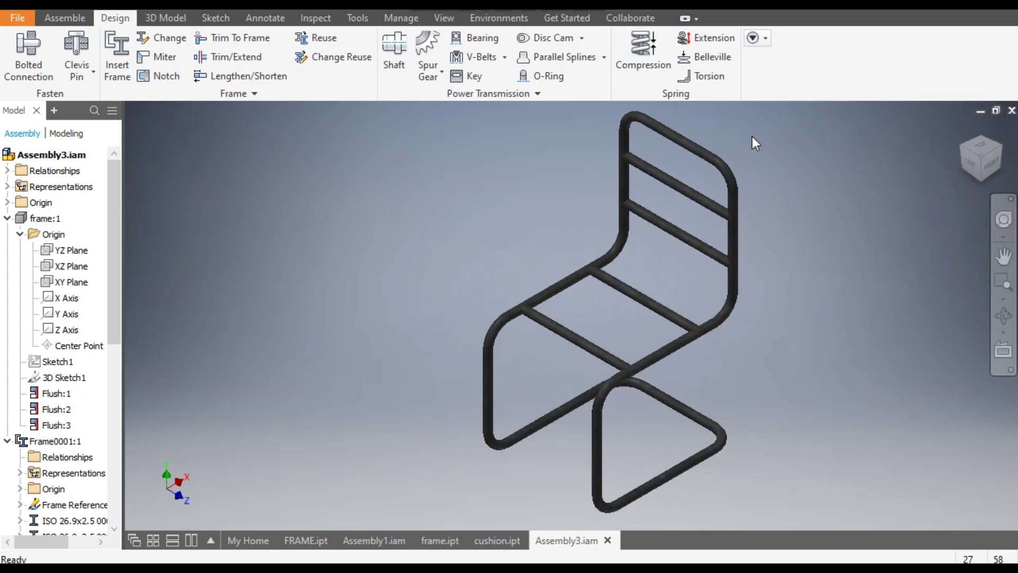
left_click(711, 159)
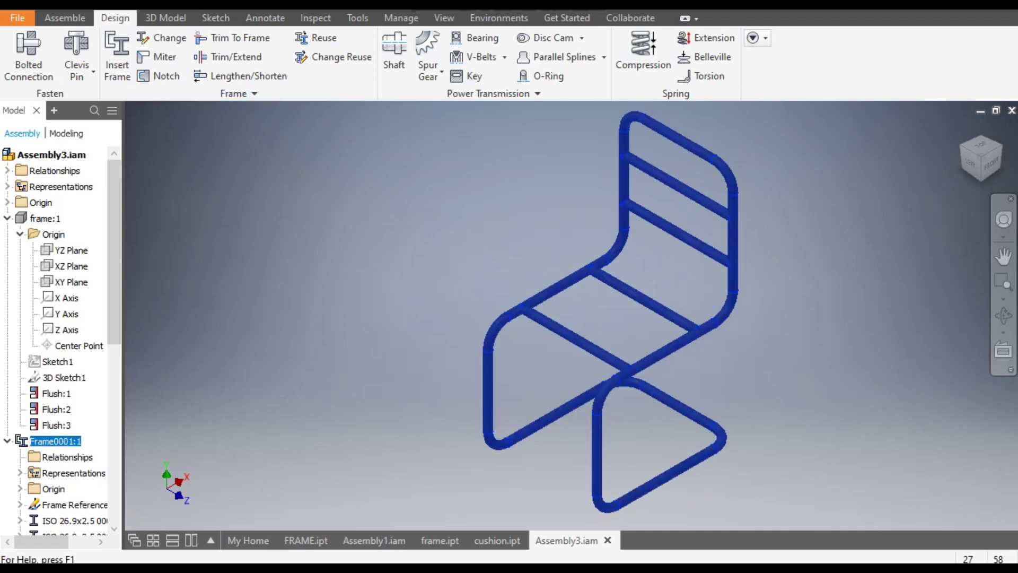
left_click(445, 5)
scroll(430, 265, "down", 10)
scroll(434, 270, "down", 7)
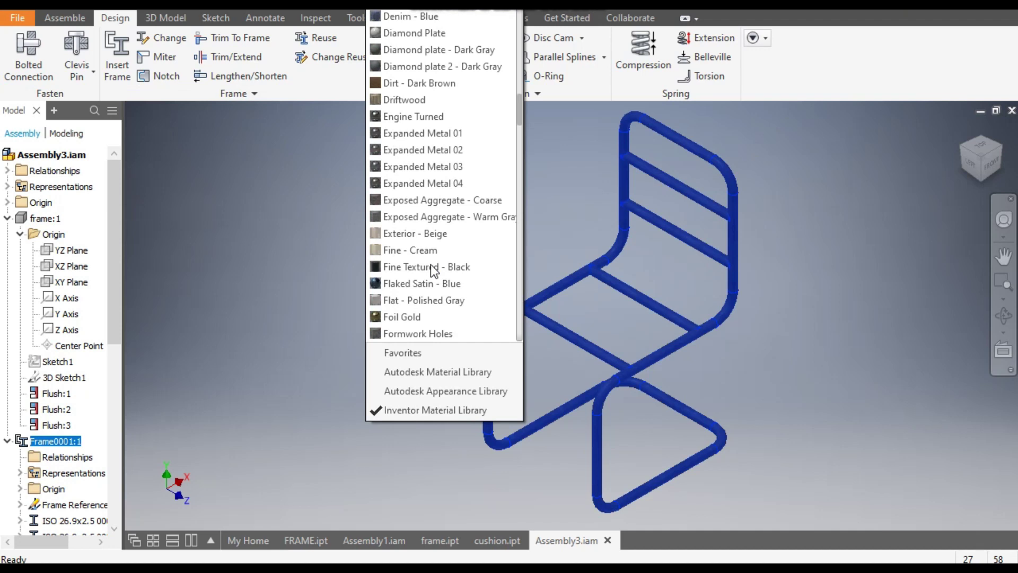
scroll(433, 270, "down", 15)
scroll(431, 264, "down", 10)
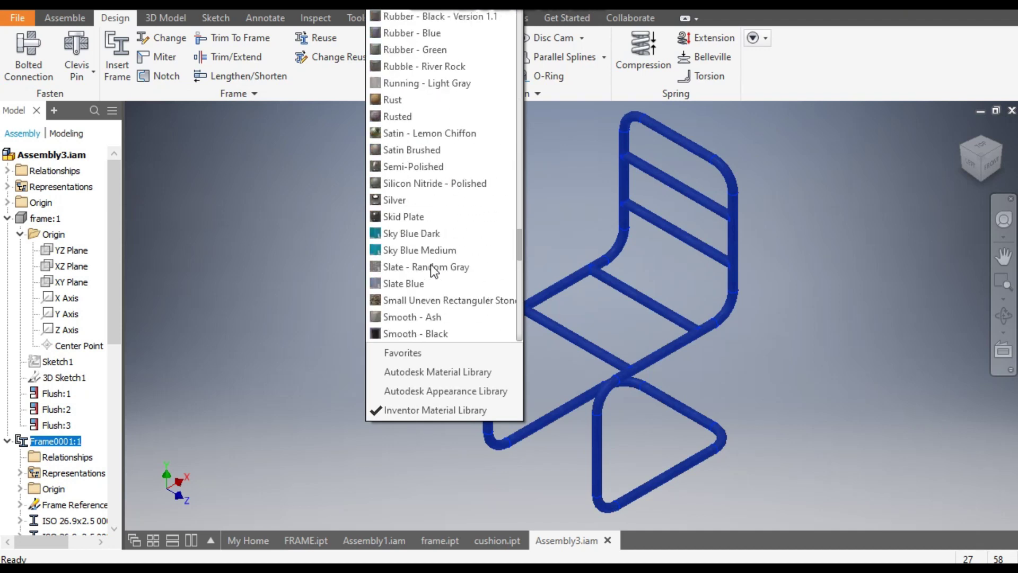
left_click(414, 202)
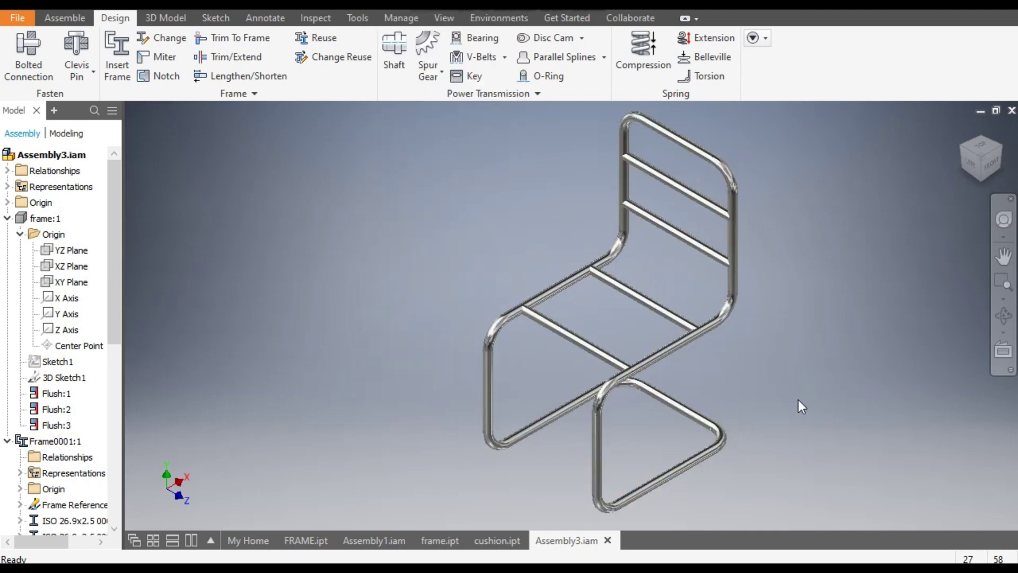
- Place two copies of the cushion part from the chair1 folder beside the tubular frame
middle_click_drag(789, 363, 784, 317, "shift")
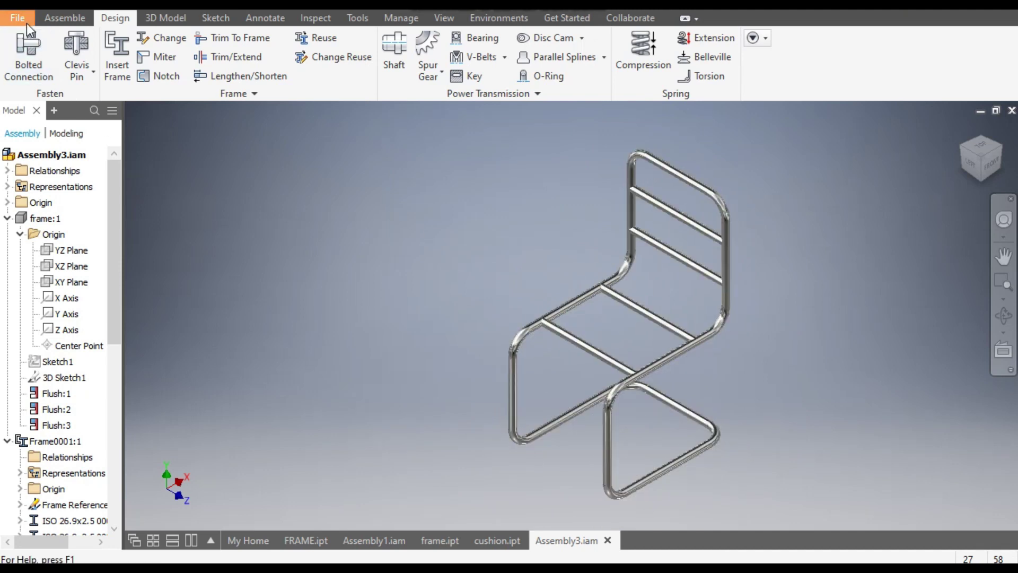
left_click(57, 21)
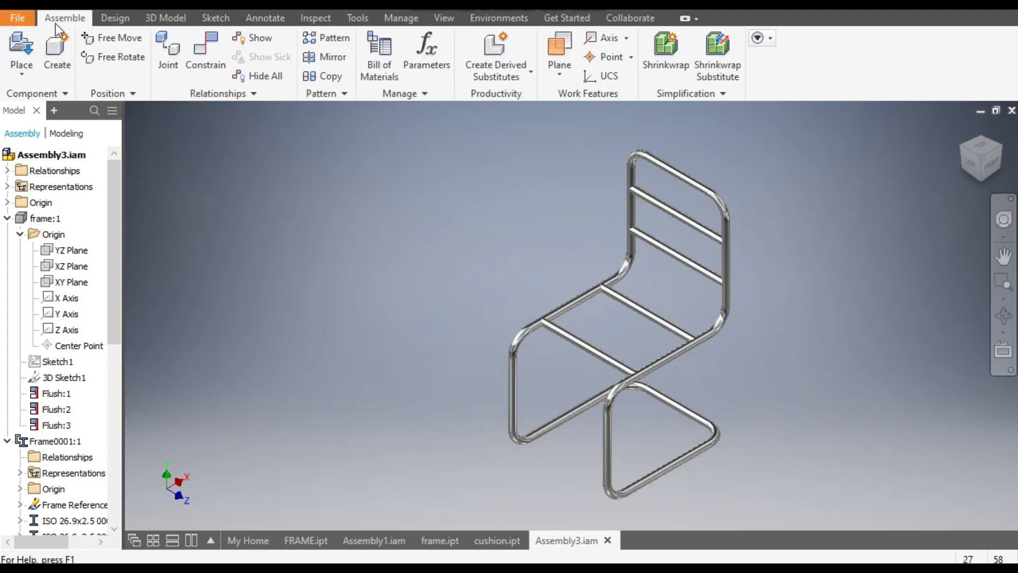
left_click(25, 49)
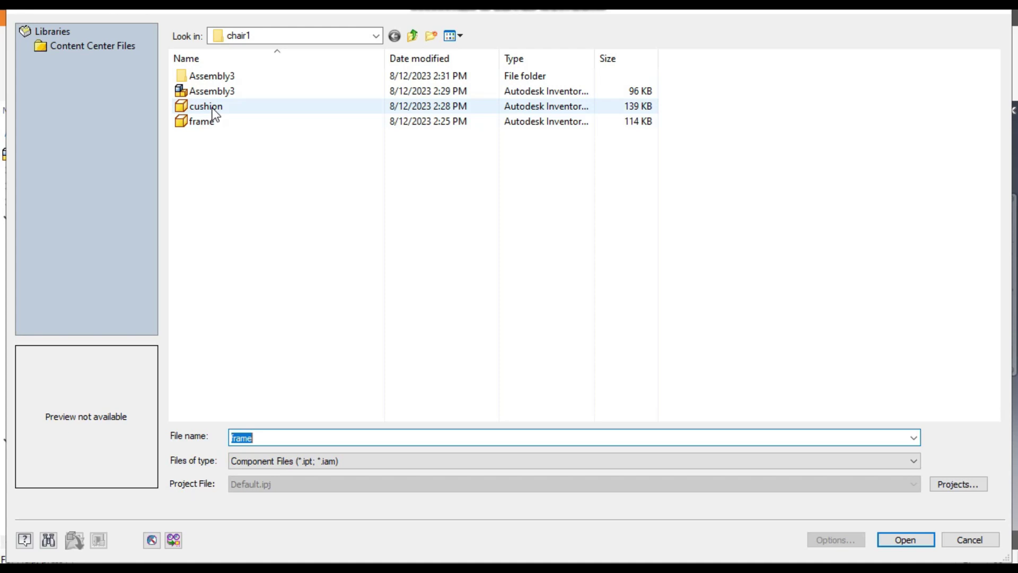
left_click(206, 107)
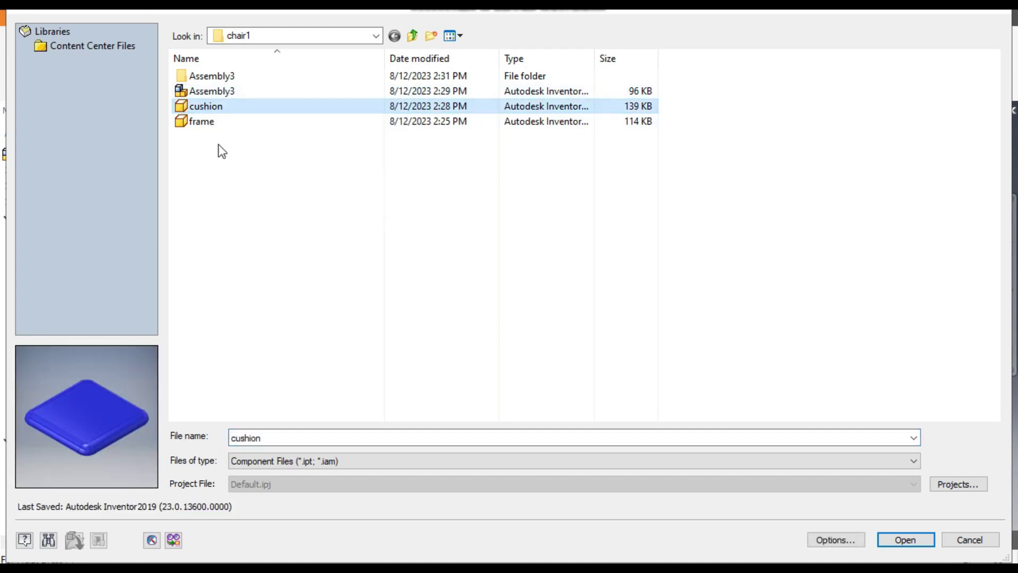
left_click(904, 539)
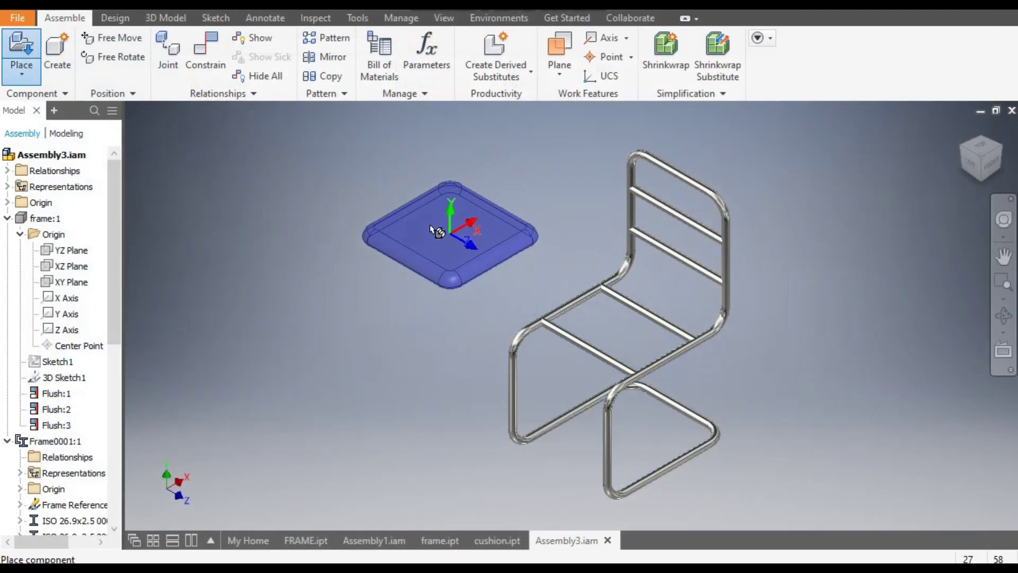
left_click(433, 216)
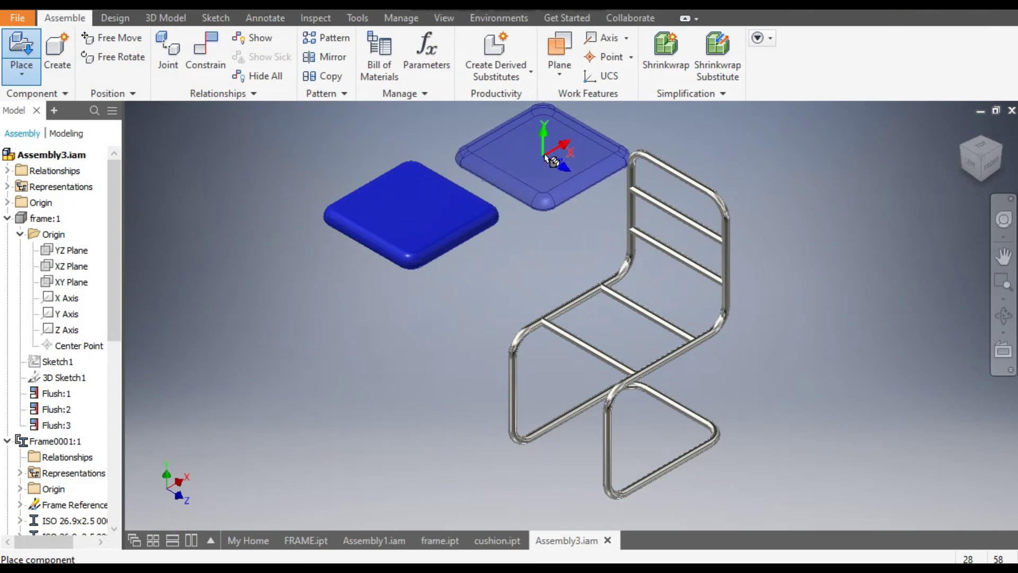
left_click(550, 175)
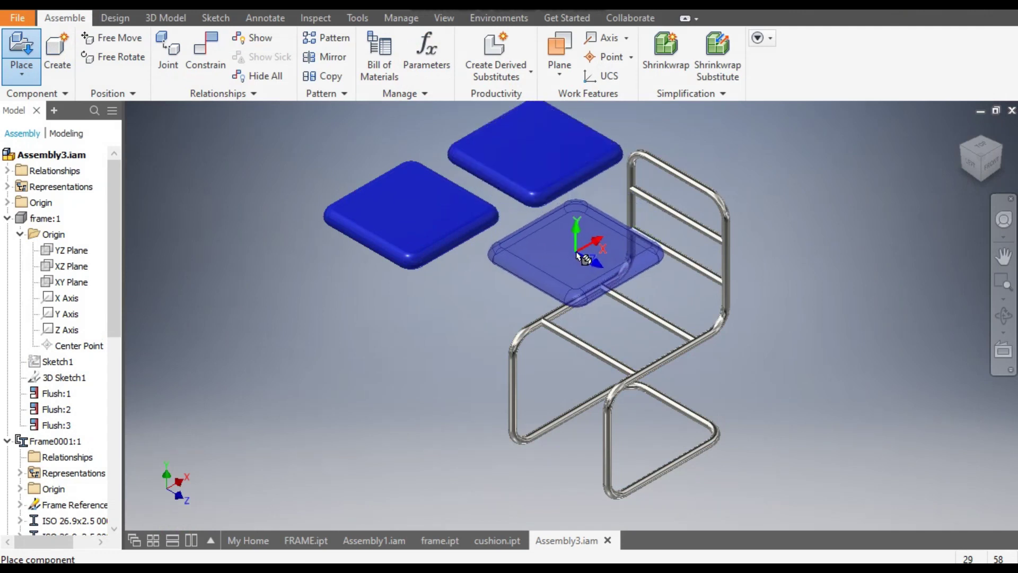
key("Escape")
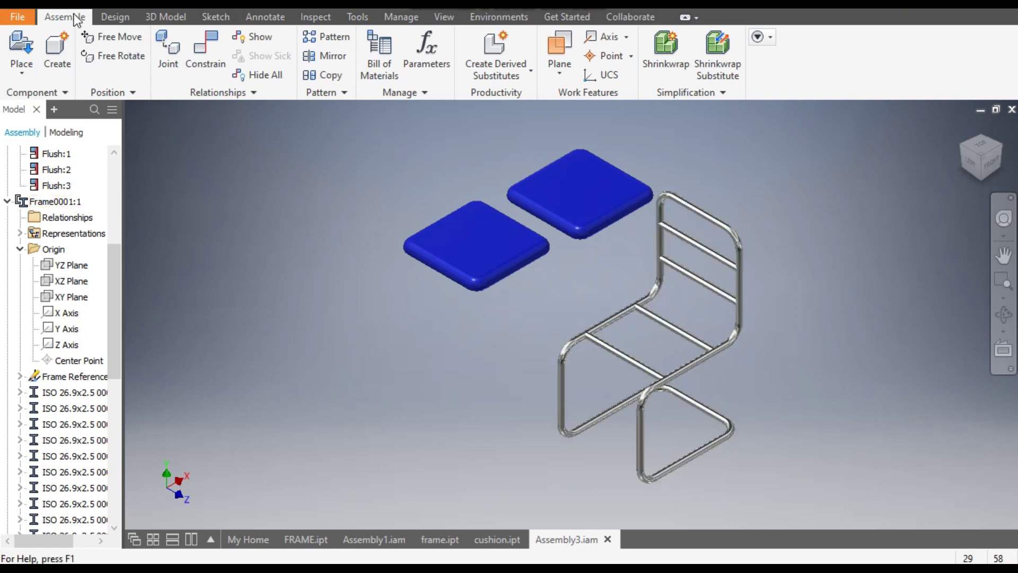
- Create a work plane offset 413.45 mm from Frame0001's XZ plane, level with the top of the seat tubes
left_click(558, 70)
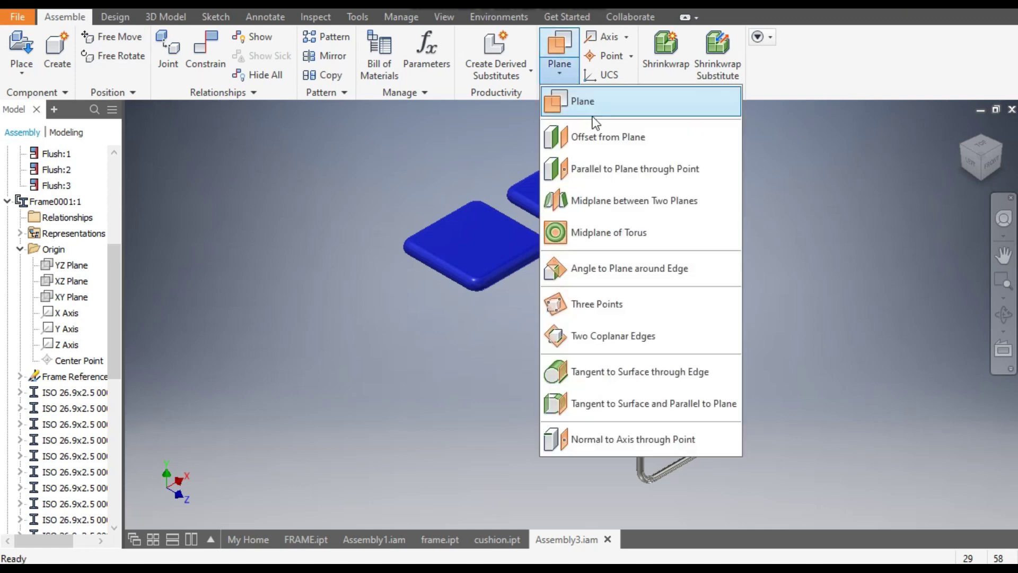
left_click(599, 139)
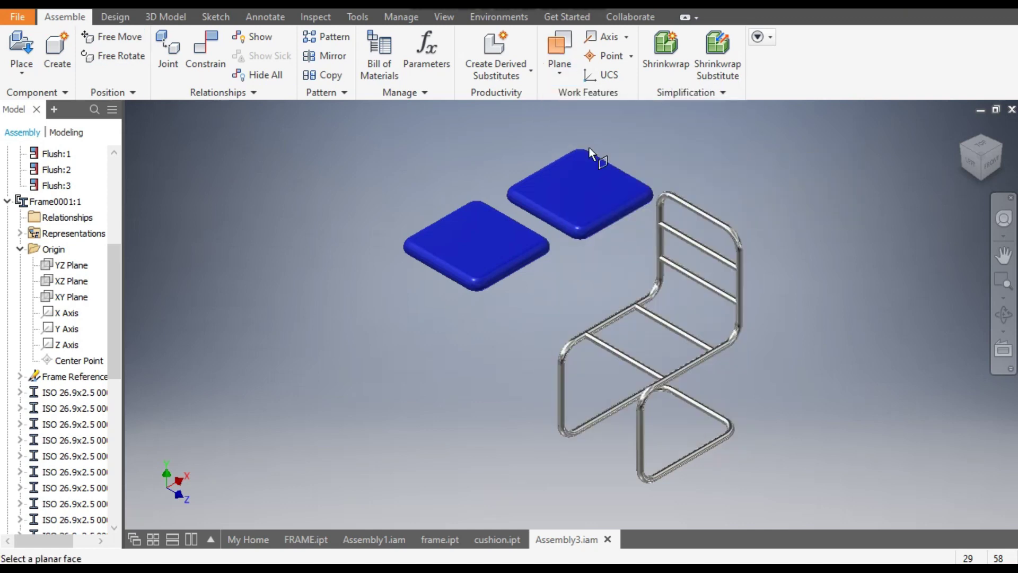
scroll(590, 147, "up", 2)
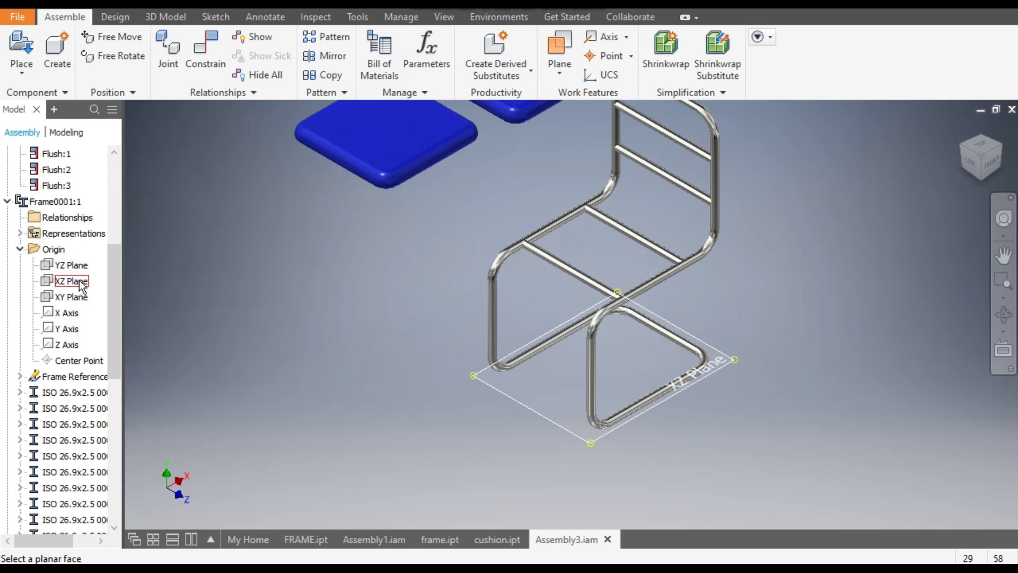
left_click(80, 285)
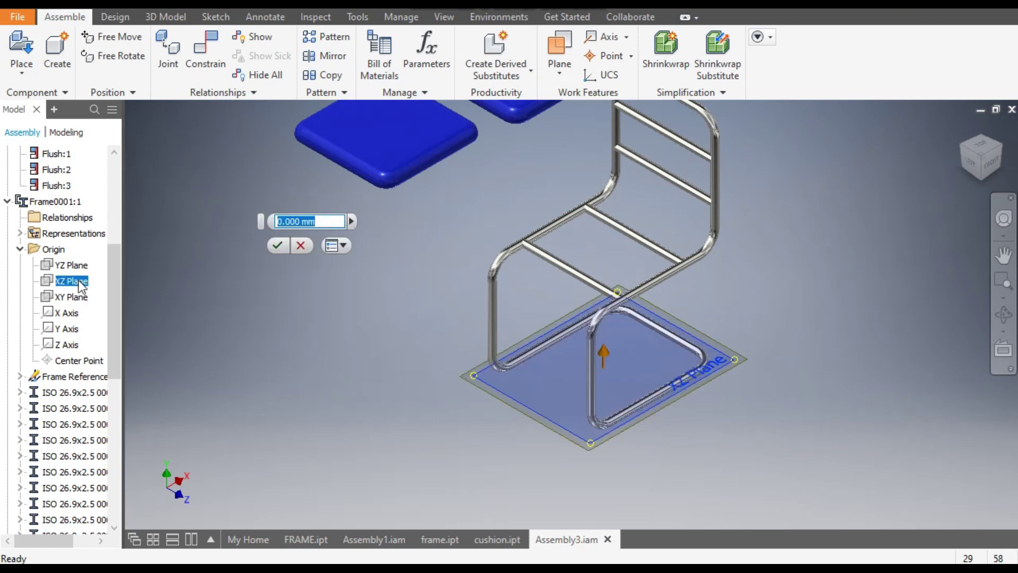
type("413.45")
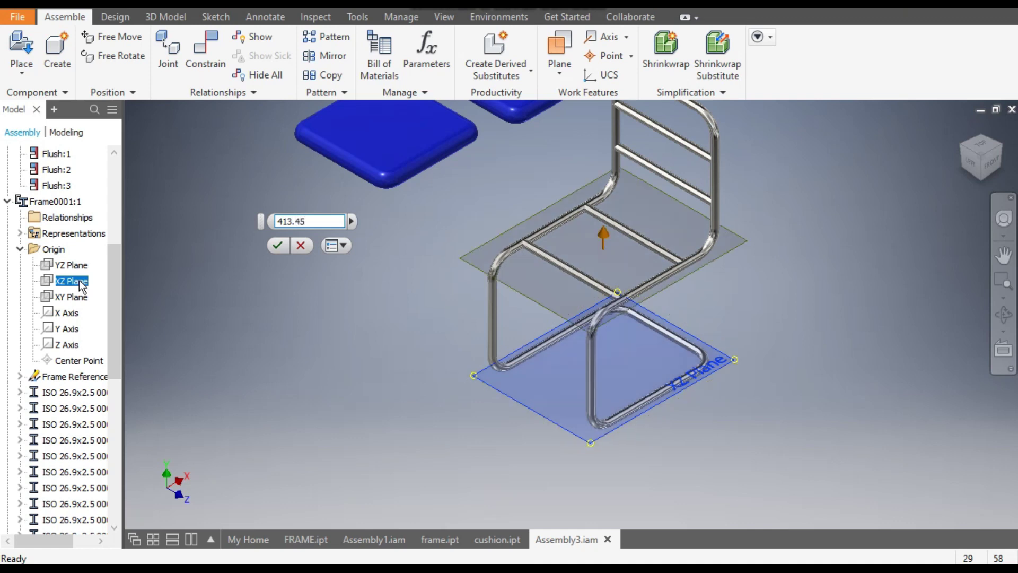
left_click(973, 164)
scroll(581, 306, "up", 8)
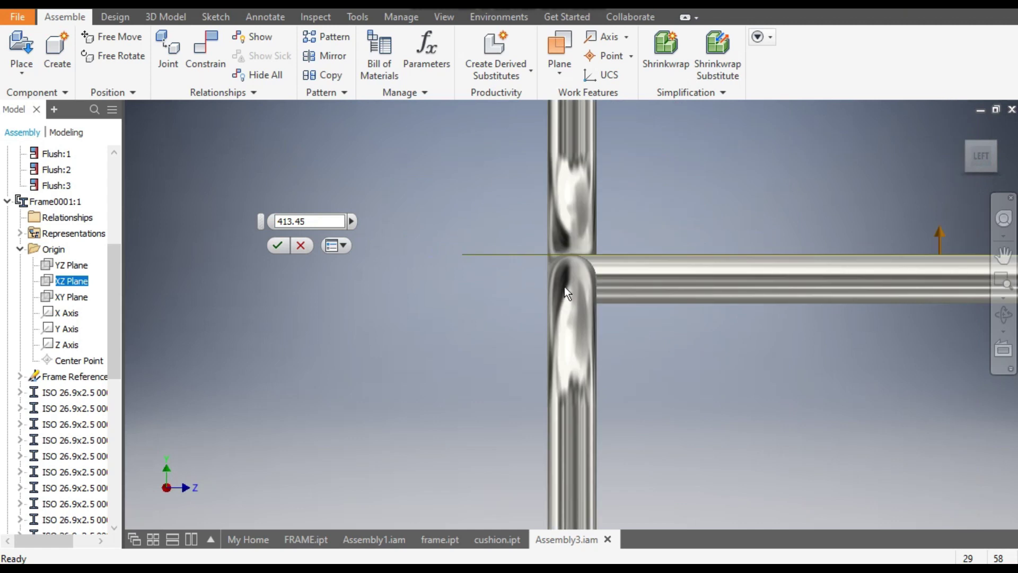
left_click(281, 246)
scroll(419, 255, "down", 8)
left_click(996, 148)
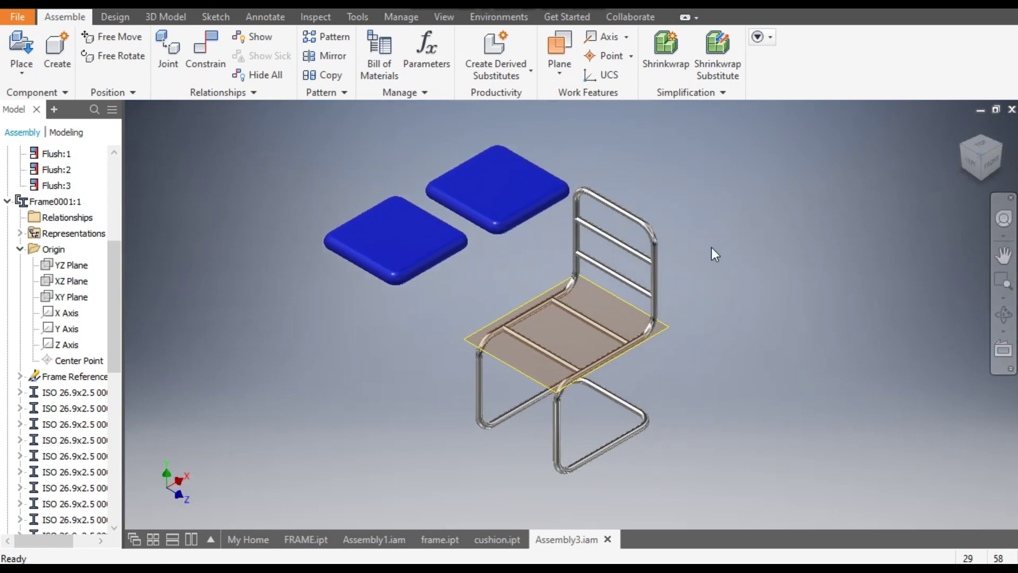
- Create a work plane tangent to the front of the vertical backrest tube and parallel to the frame's YZ plane
left_click(561, 46)
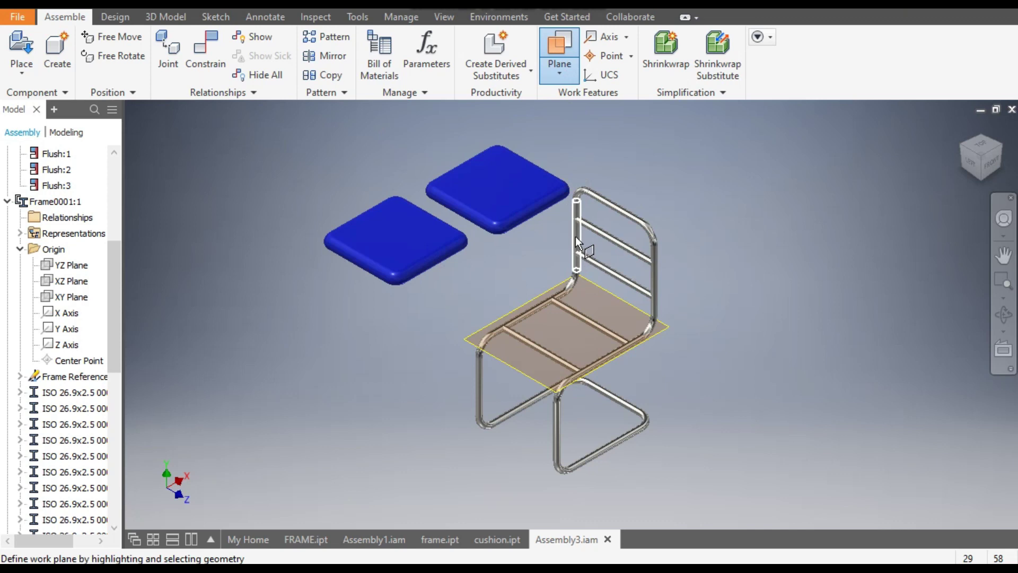
scroll(576, 241, "up", 5)
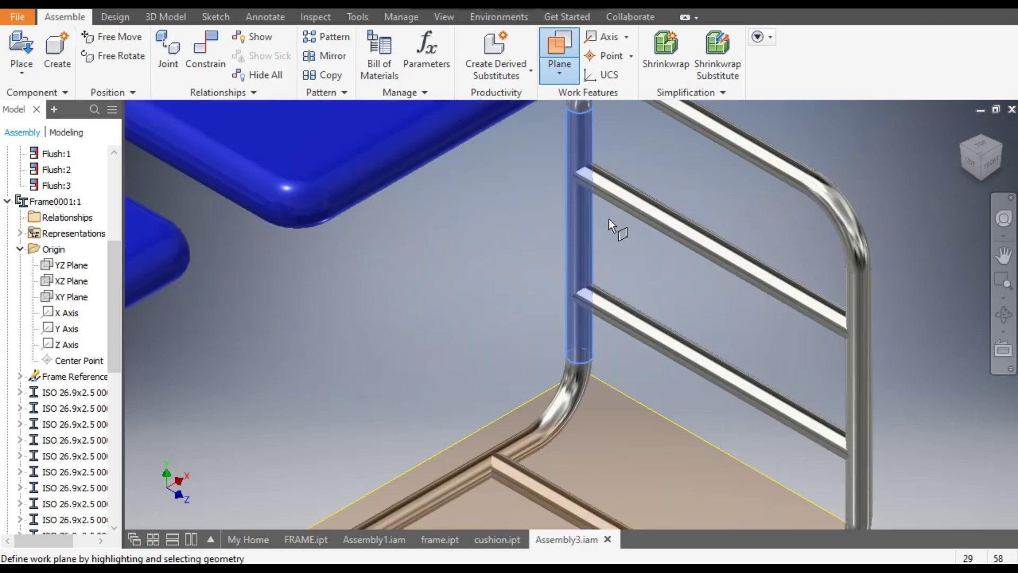
scroll(612, 234, "down", 5)
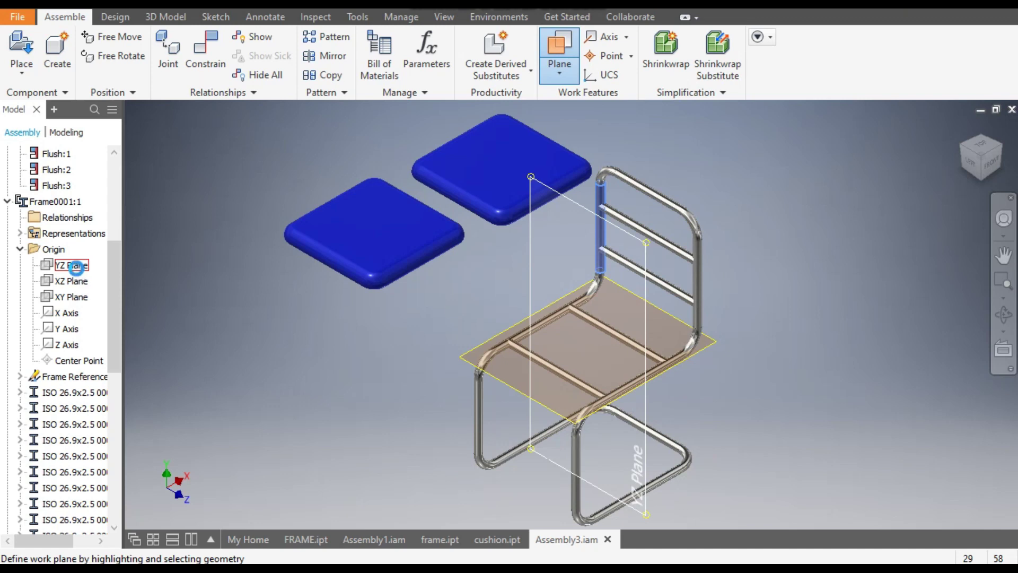
left_click(76, 267)
left_click(989, 166)
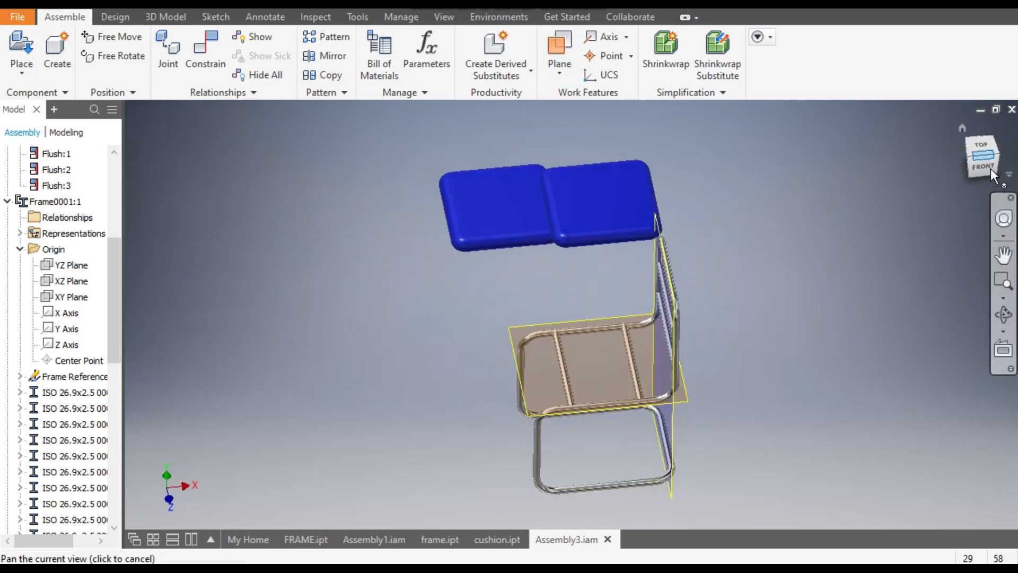
scroll(663, 231, "up", 5)
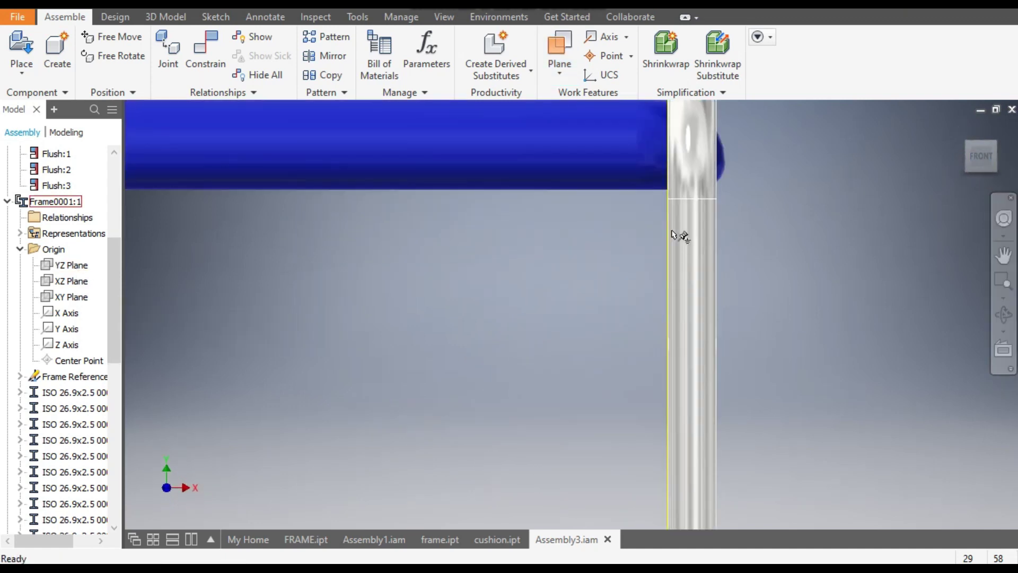
scroll(673, 234, "down", 5)
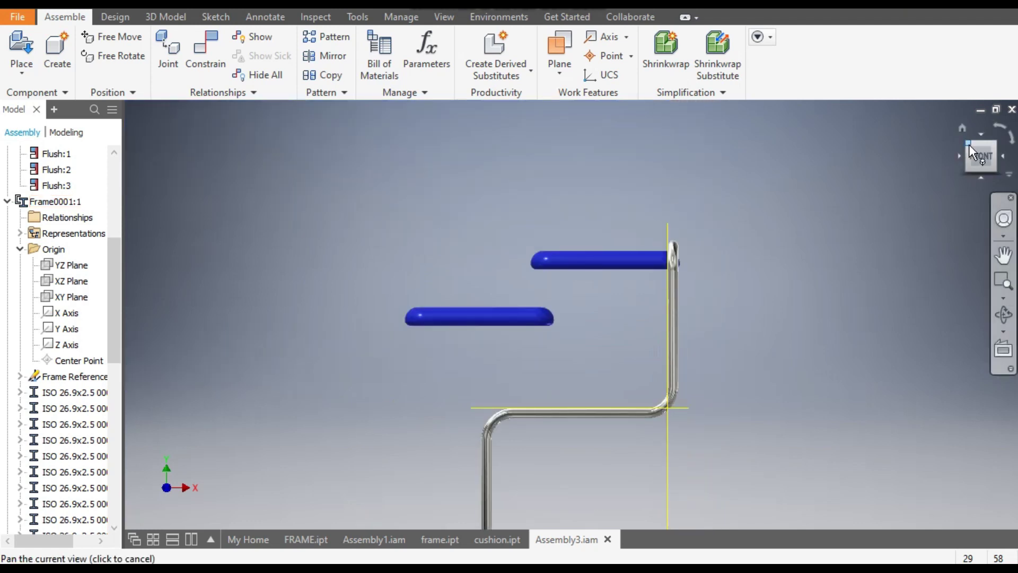
left_click(969, 149)
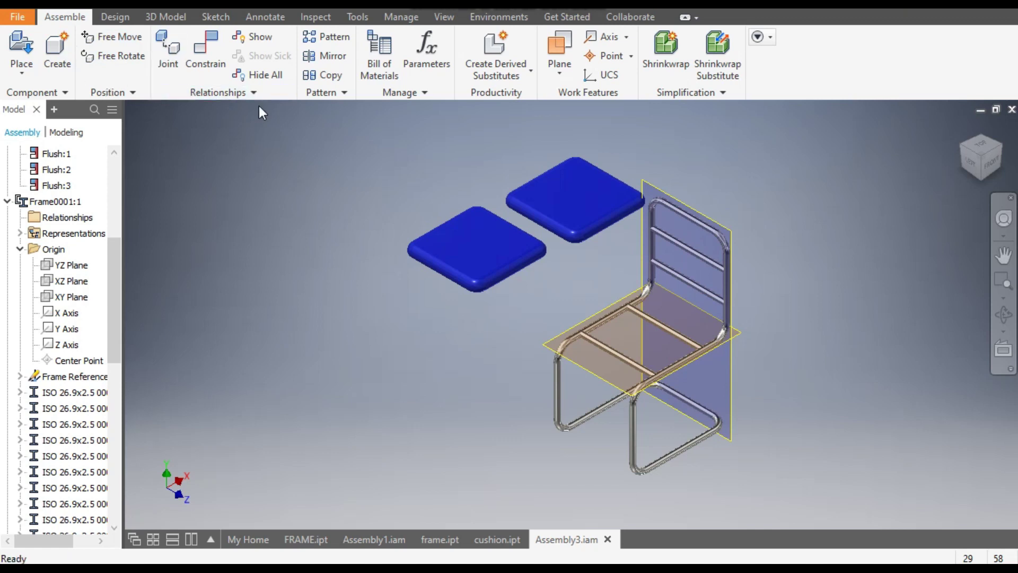
- Mate the underside of the lower cushion to the horizontal seat work plane with 0 mm offset
left_click(208, 52)
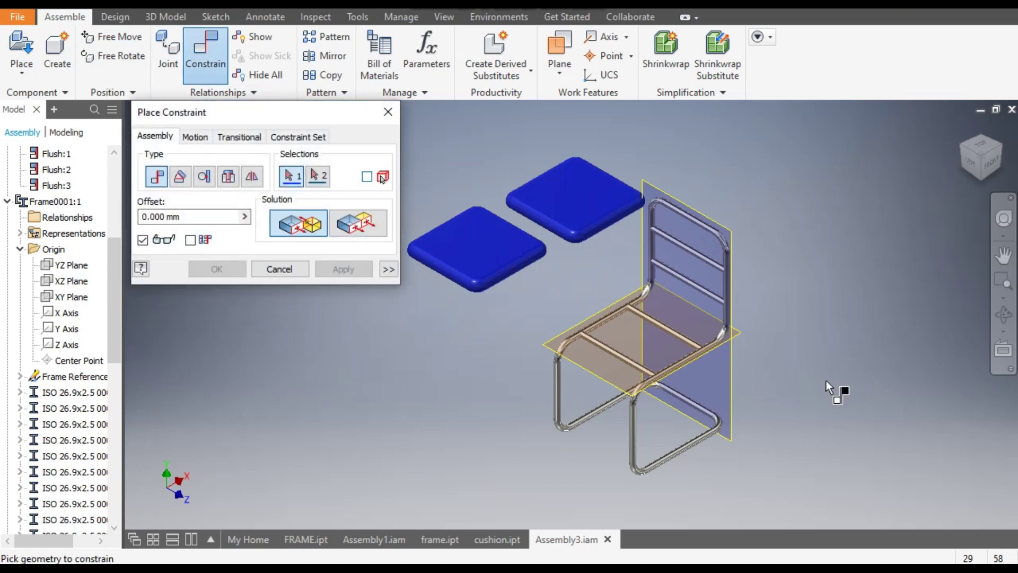
left_click(977, 179)
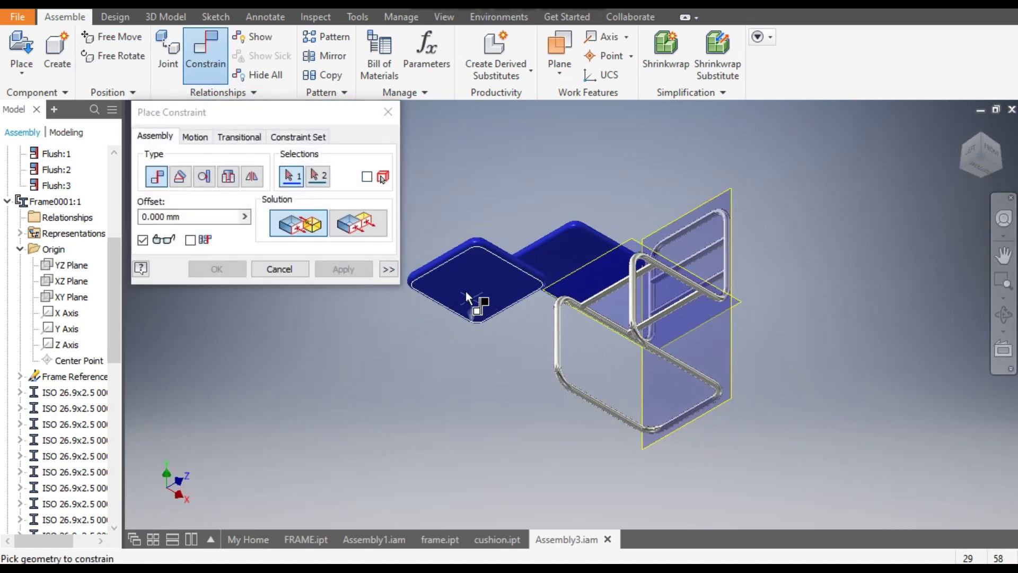
left_click(482, 275)
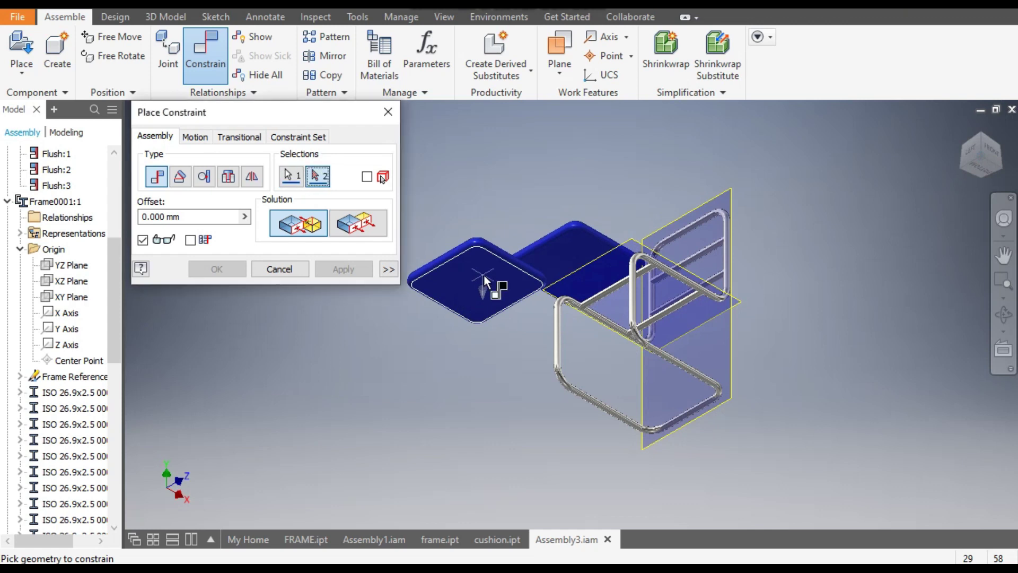
left_click(980, 136)
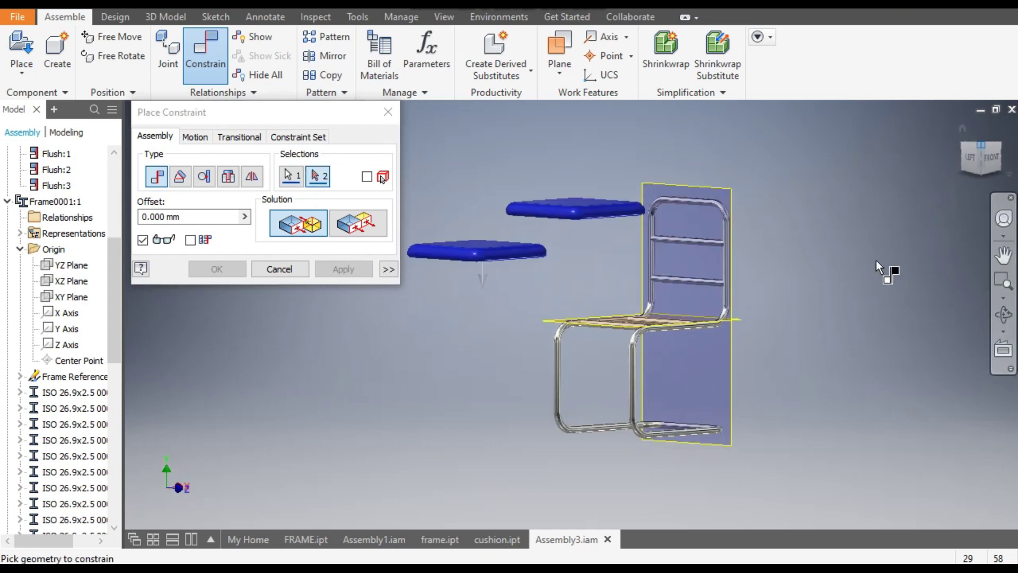
left_click(594, 316)
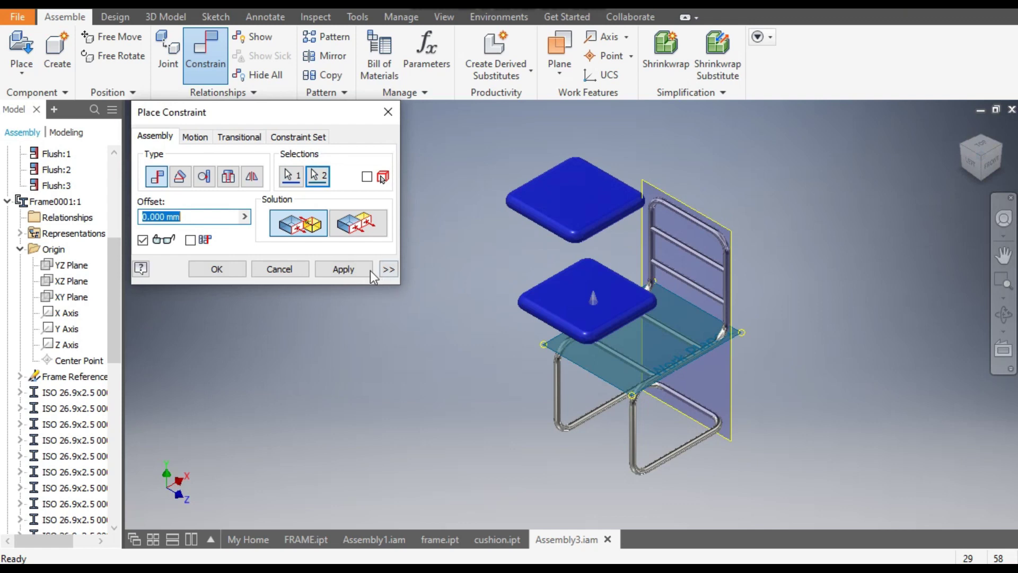
left_click(365, 270)
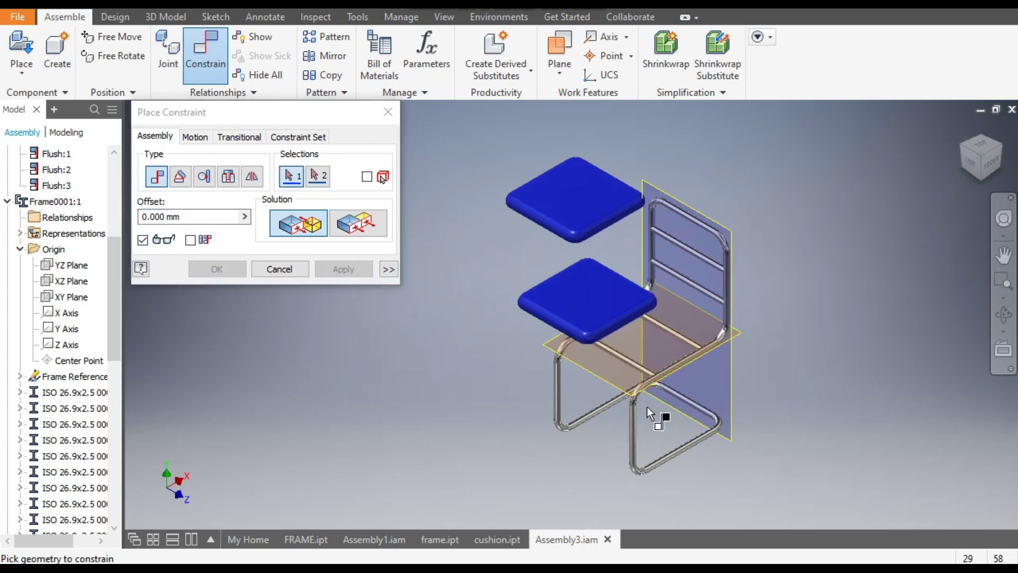
key("Escape")
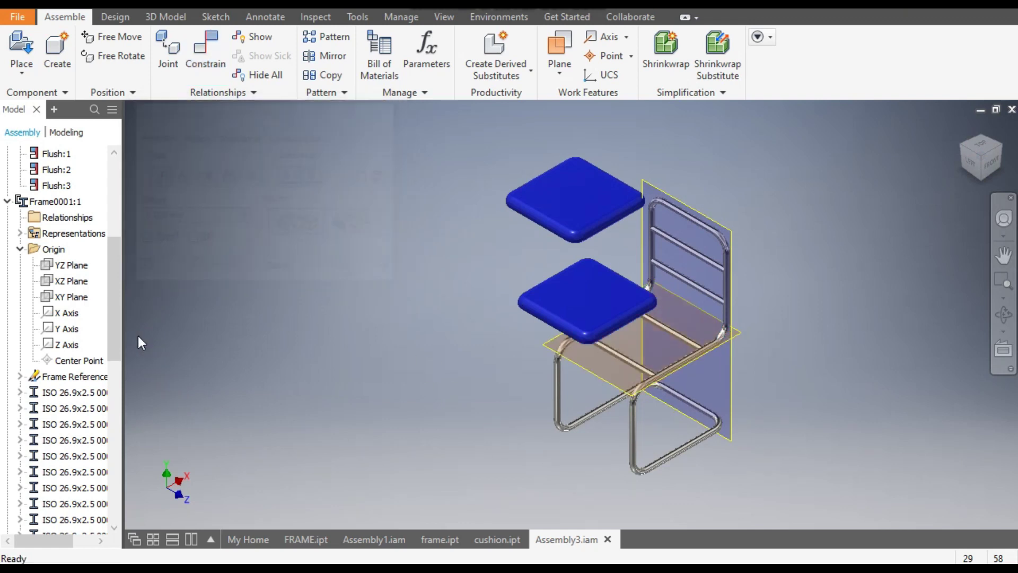
- Mate the seat cushion's YZ plane to Frame0001's YZ plane with 0 mm offset
left_click(585, 294)
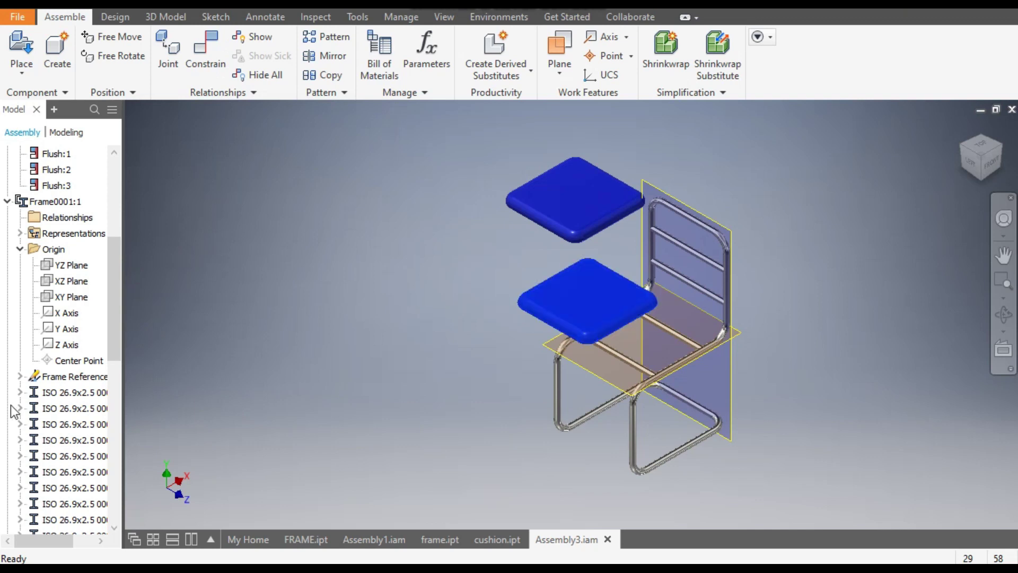
scroll(11, 411, "down", 5)
left_click(259, 380)
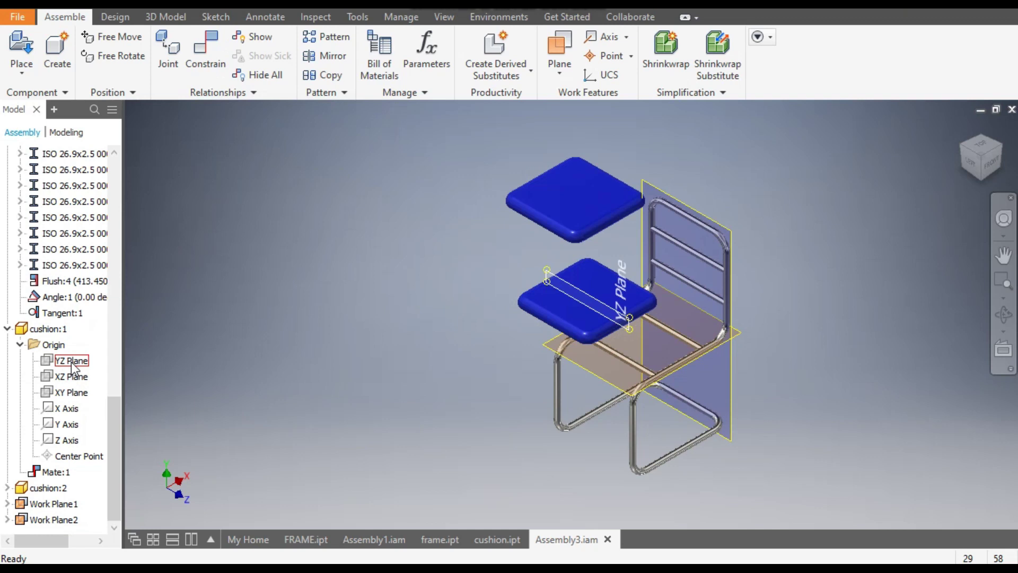
left_click(72, 361)
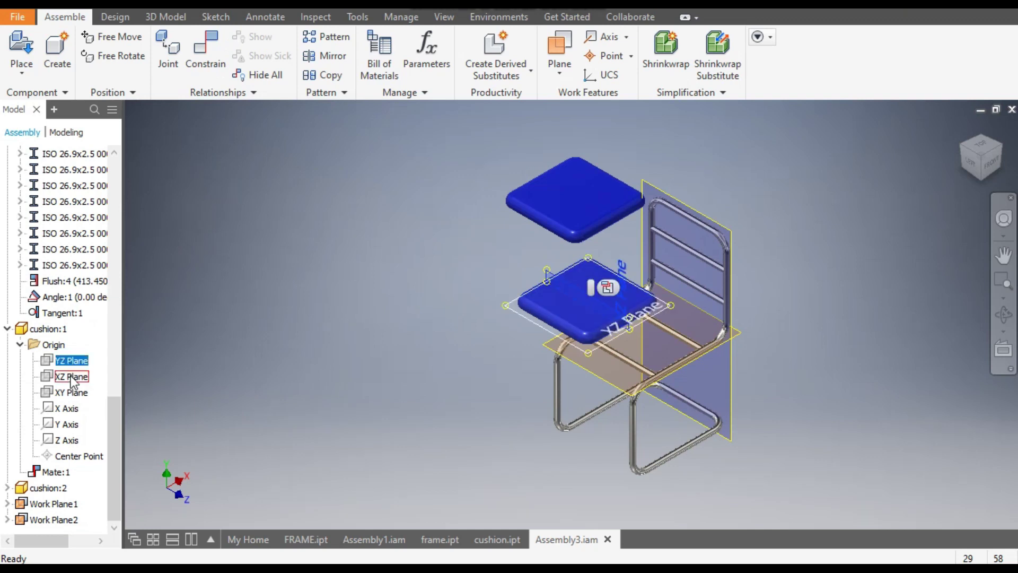
scroll(73, 379, "up", 5)
scroll(72, 386, "up", 1)
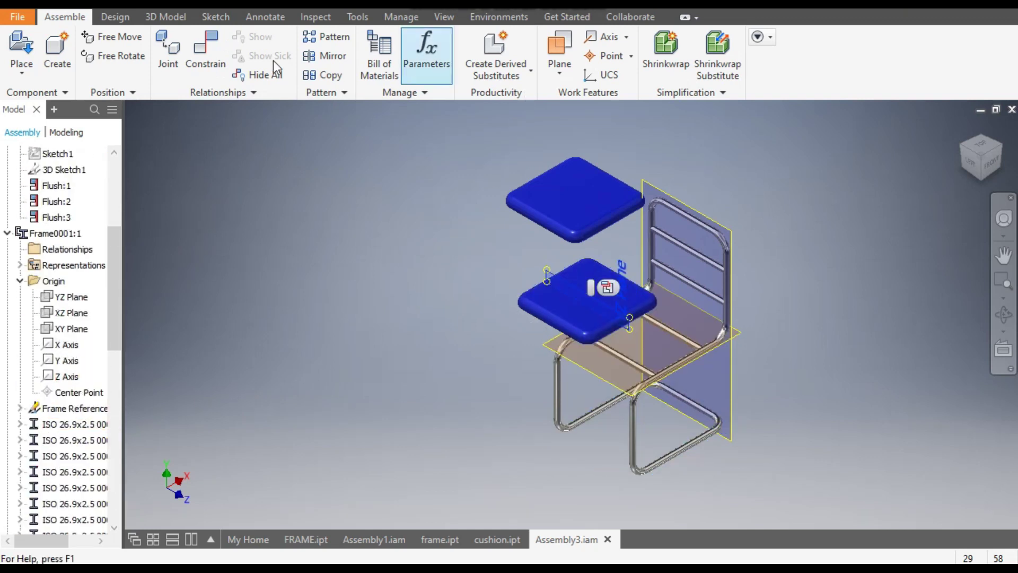
left_click(206, 48)
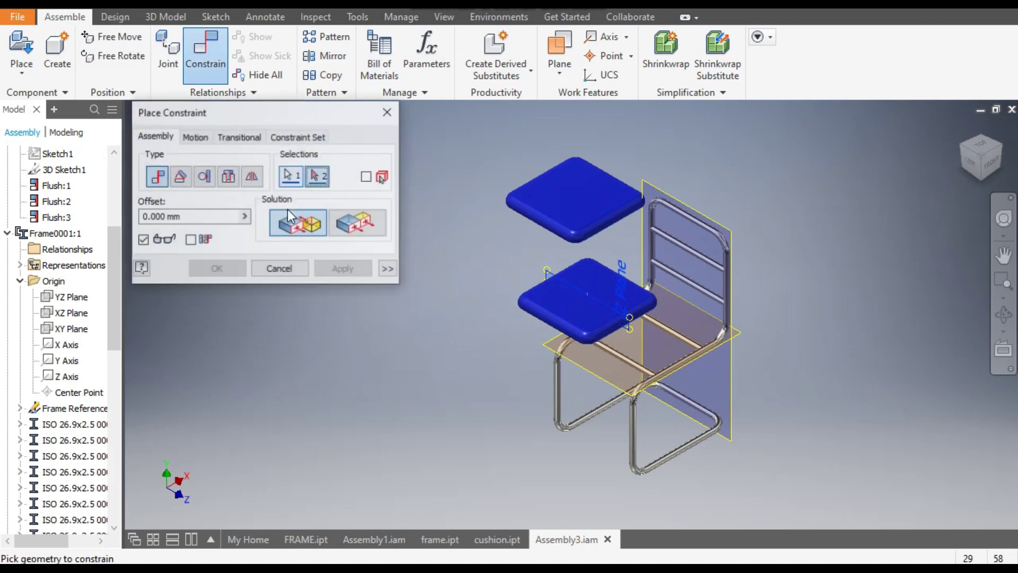
left_click(63, 300)
left_click(342, 269)
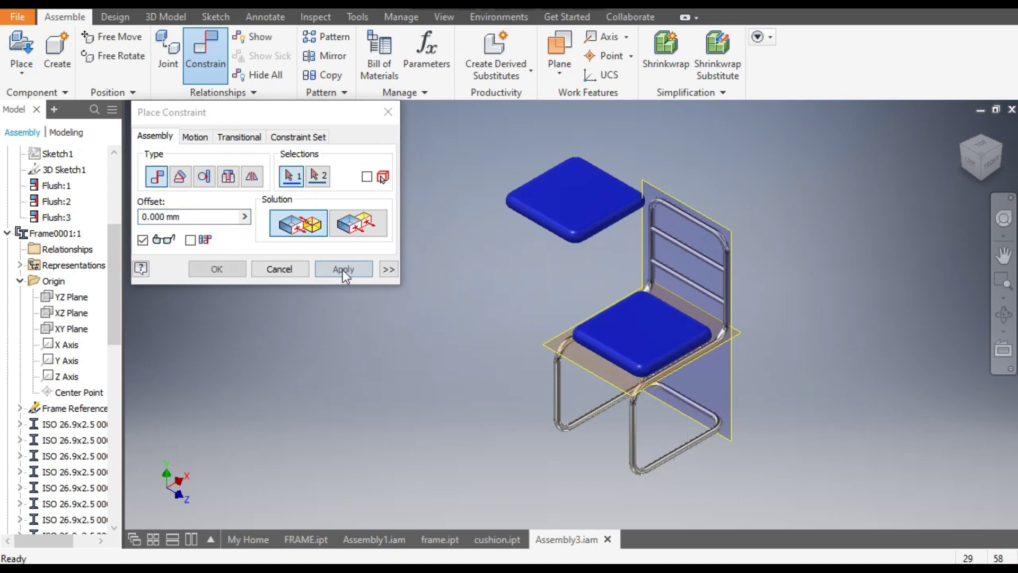
left_click(279, 269)
- Slide the seat cushion sideways to test its free movement, and mate its XY plane to Frame0001's XY plane with 0 mm offset
left_click_drag(657, 346, 572, 316)
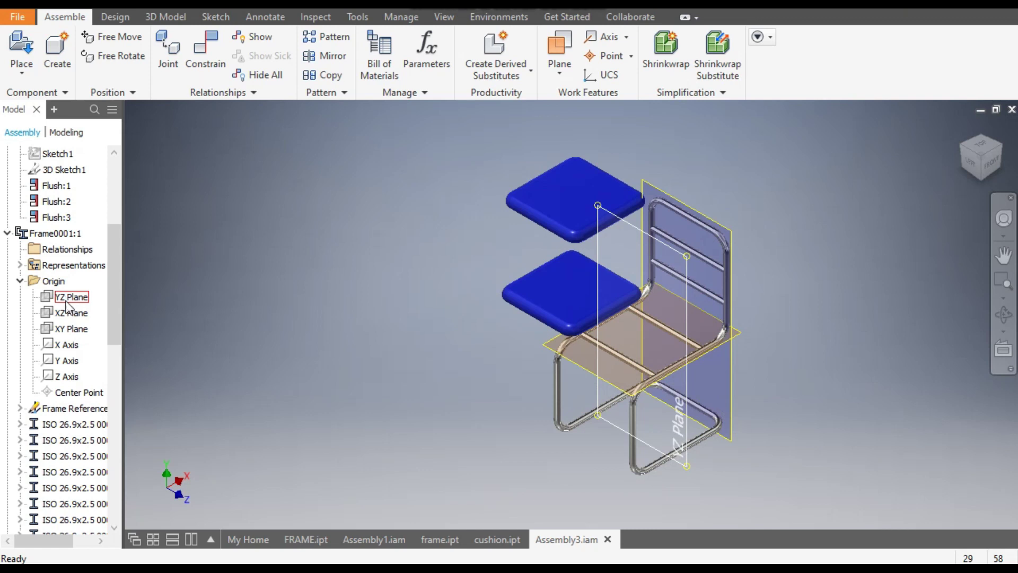
left_click(73, 329)
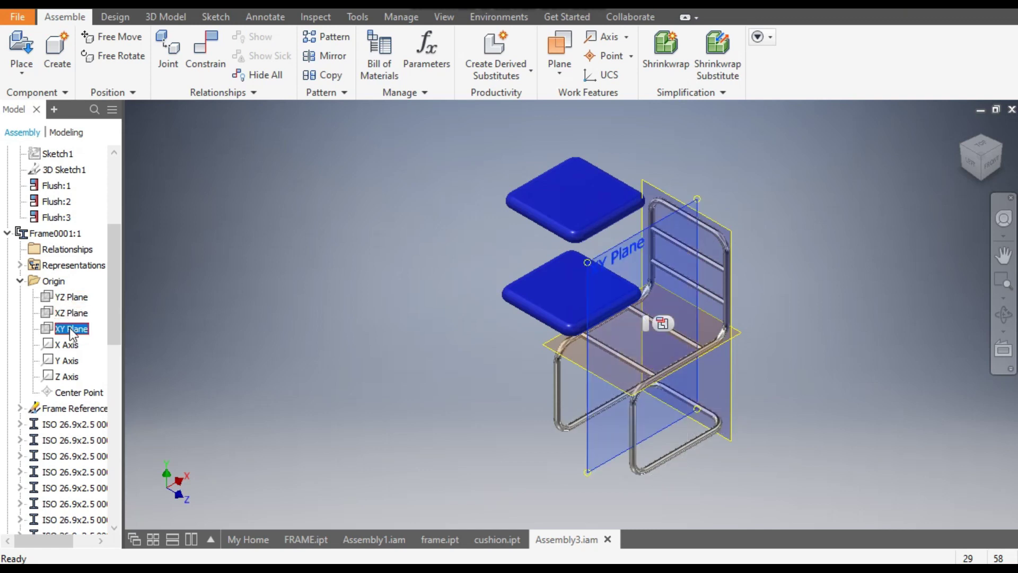
left_click(204, 56)
scroll(42, 350, "down", 6)
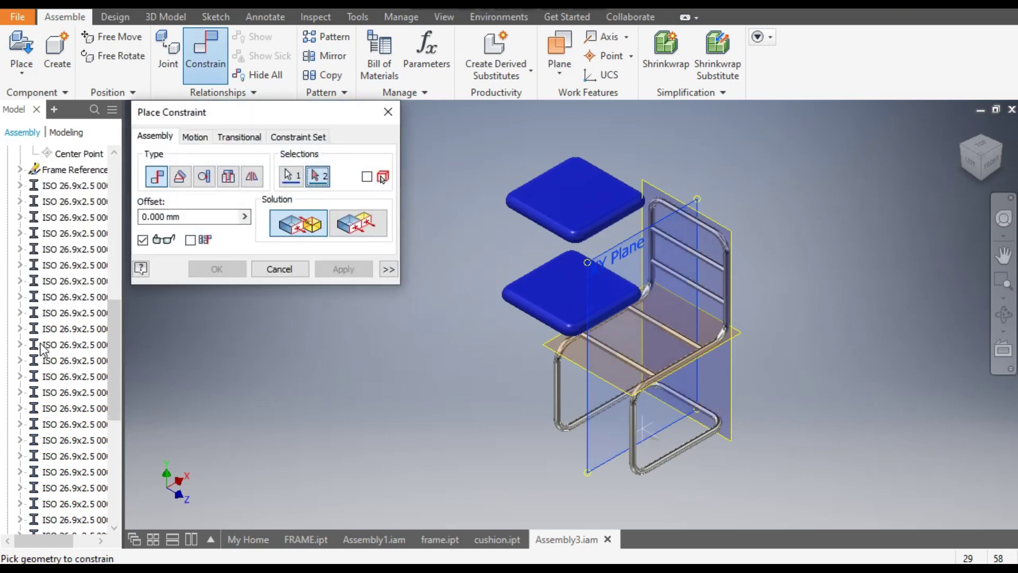
scroll(43, 350, "down", 2)
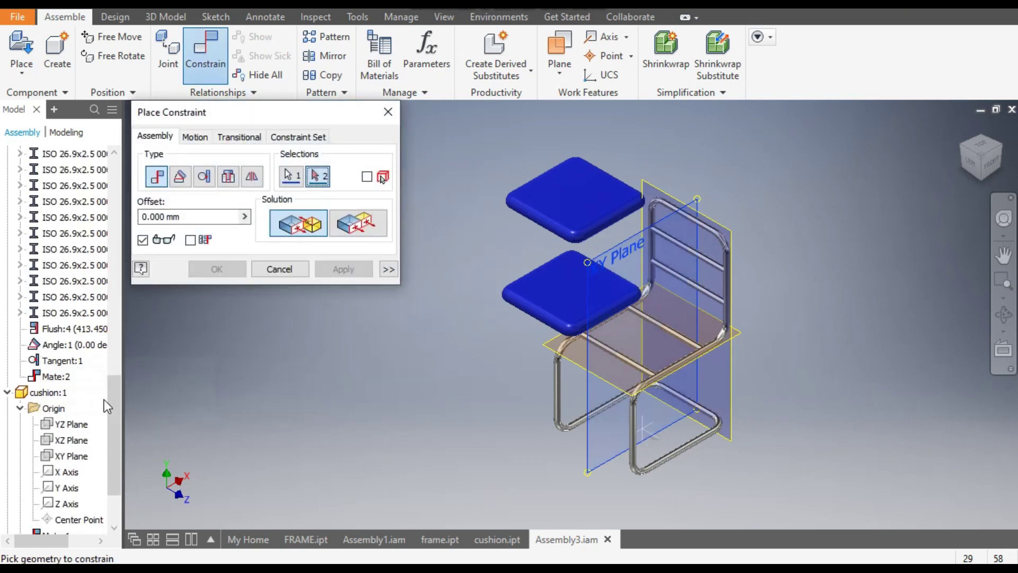
left_click(75, 459)
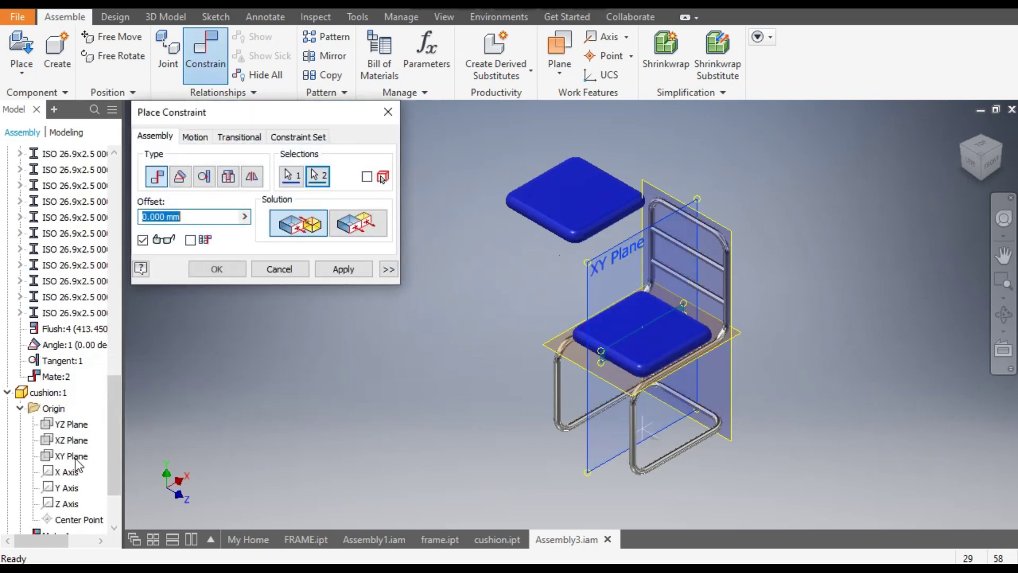
left_click(343, 268)
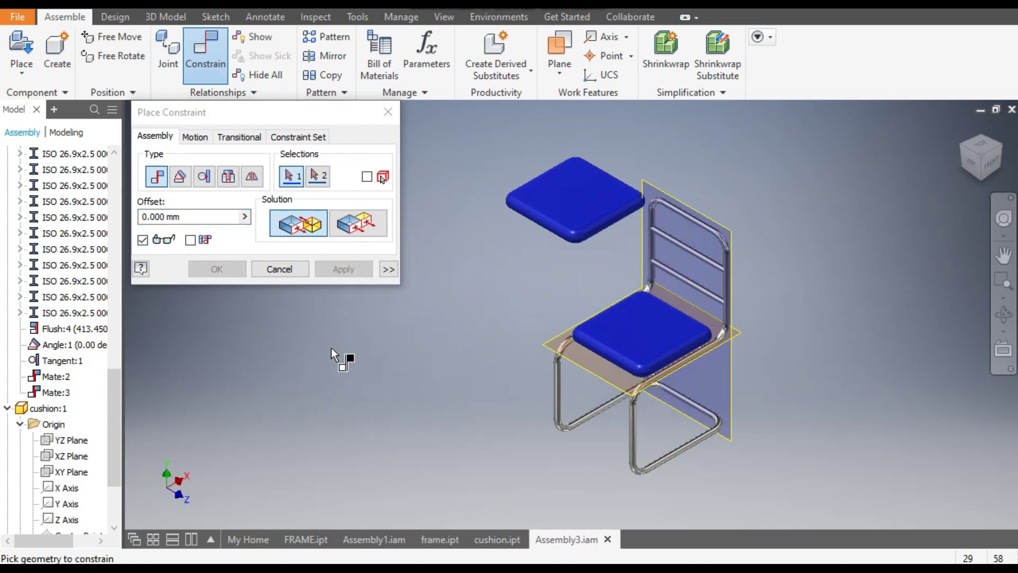
- Constrain the underside of the upper cushion to the vertical backrest work plane using the Flush solution with 0 mm offset
left_click(979, 179)
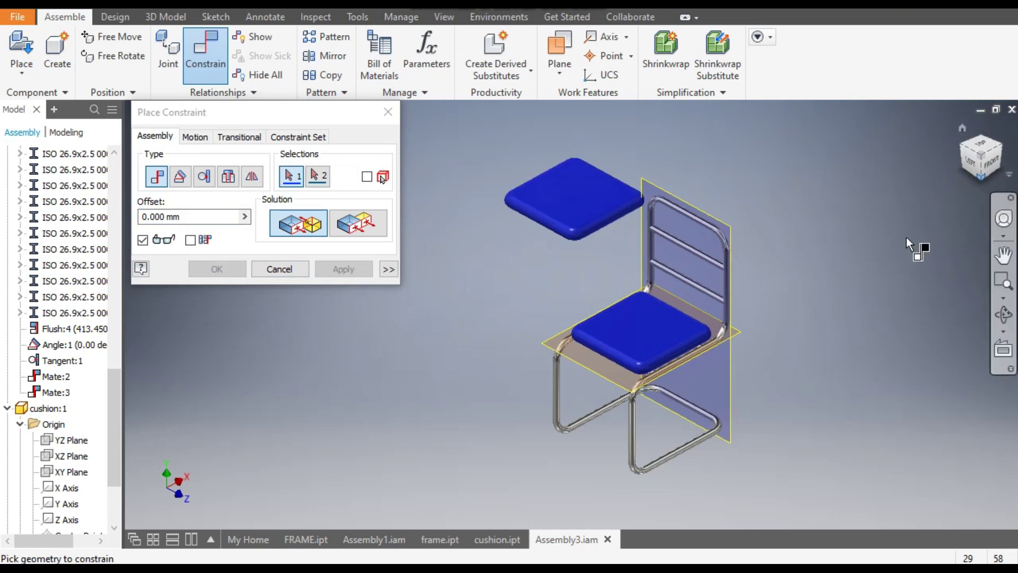
left_click(694, 194)
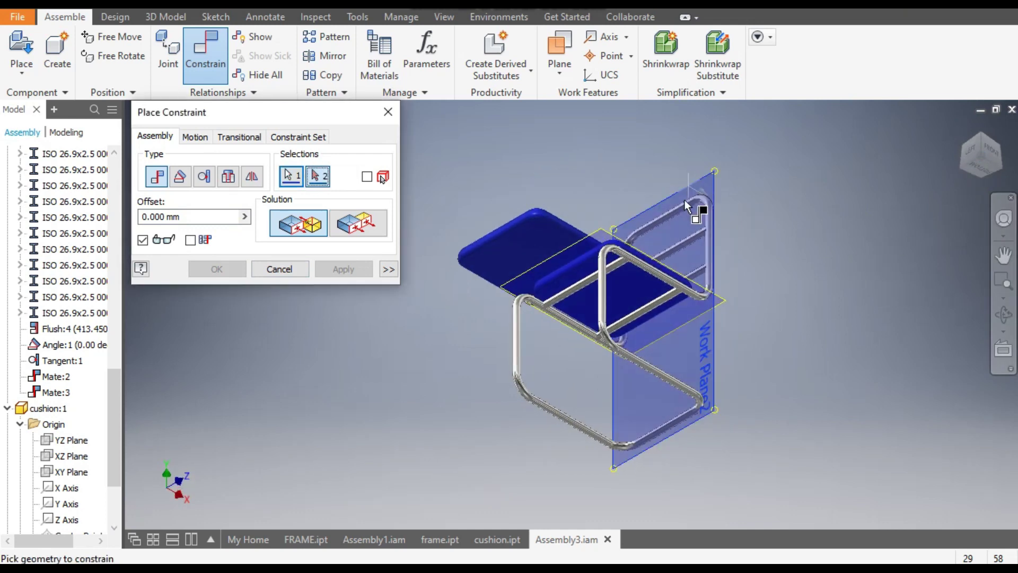
left_click(508, 246)
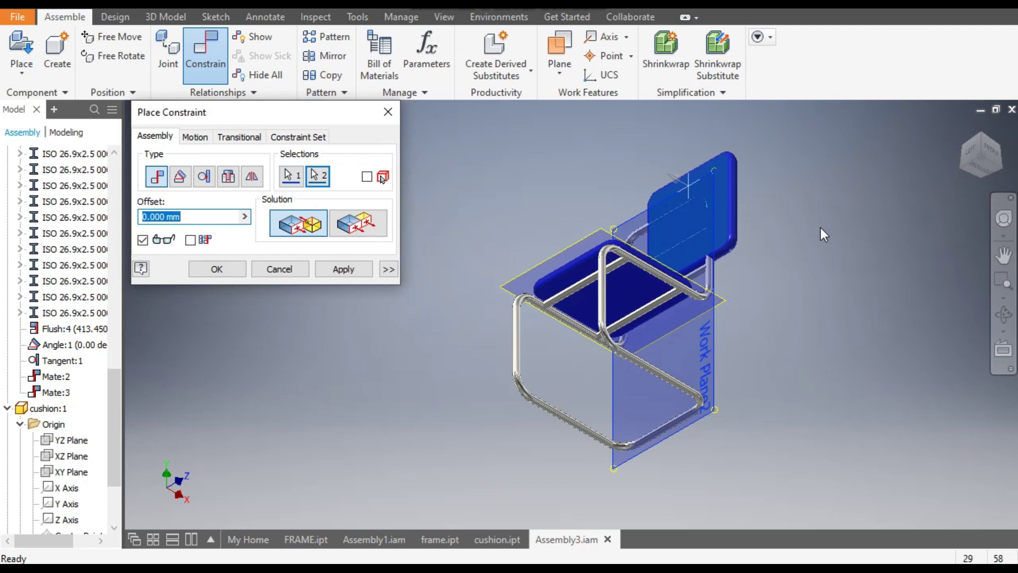
left_click(982, 132)
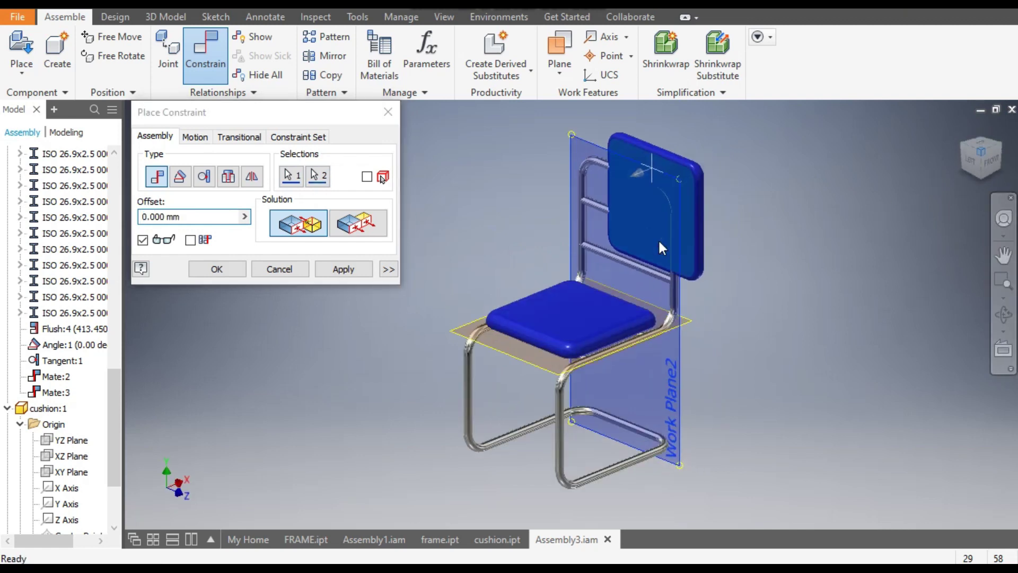
scroll(680, 167, "down", 5)
scroll(766, 237, "up", 4)
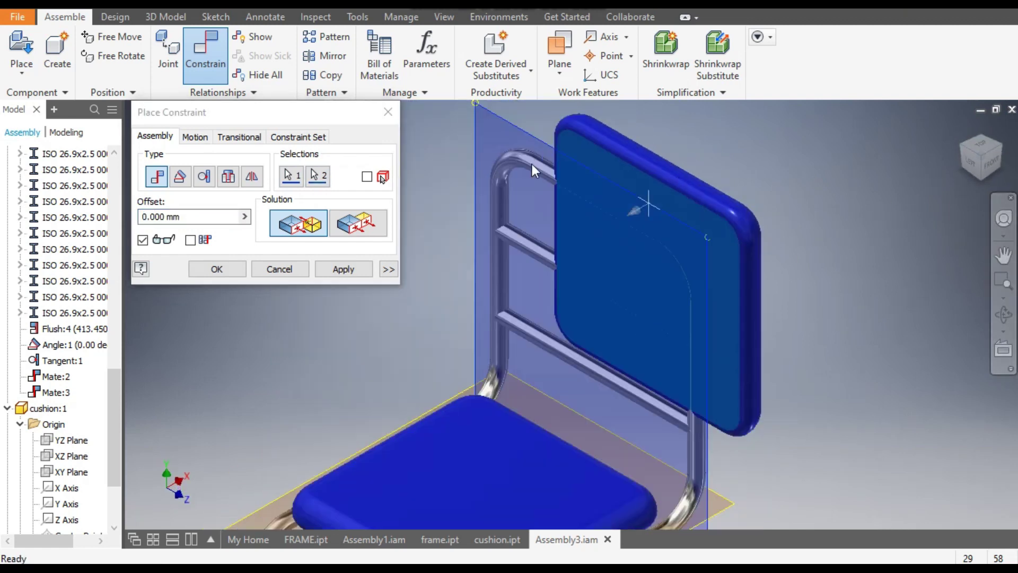
left_click(371, 232)
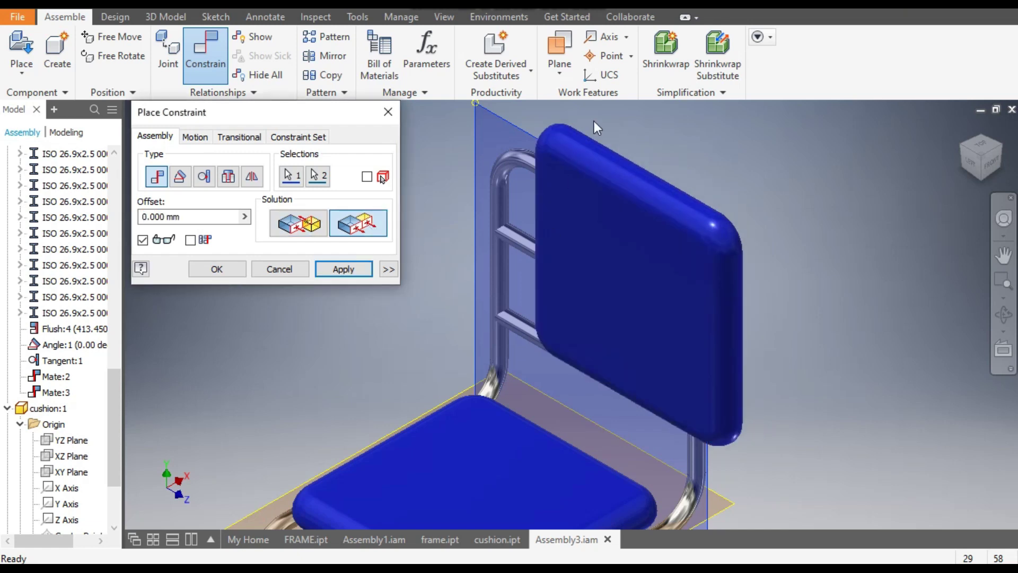
left_click(340, 270)
- Constrain the backrest cushion's XY plane flush with Frame0001's XY plane at 0 mm offset, and finish placing constraints
scroll(645, 192, "up", 3)
scroll(53, 318, "down", 3)
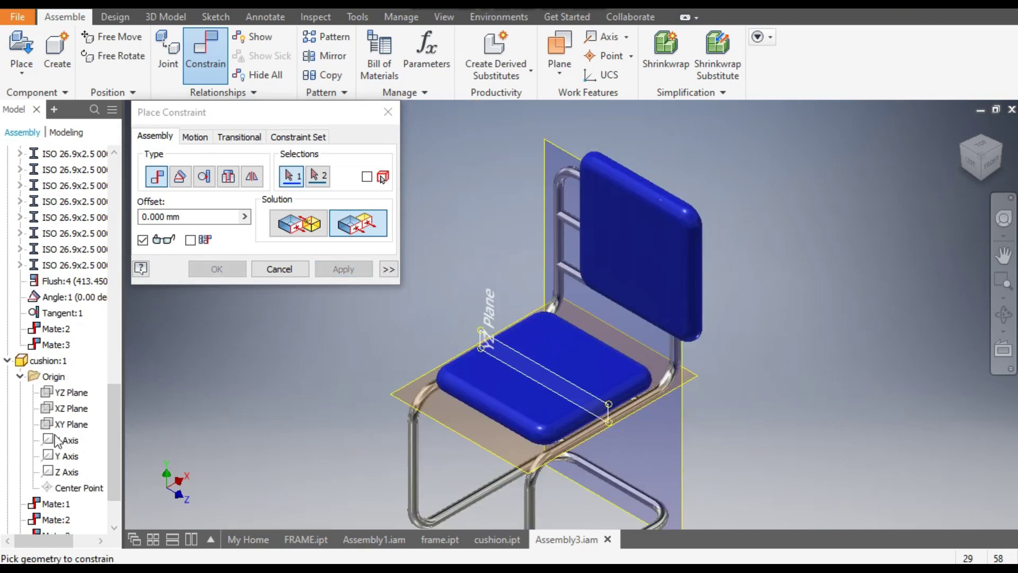
left_click(8, 307)
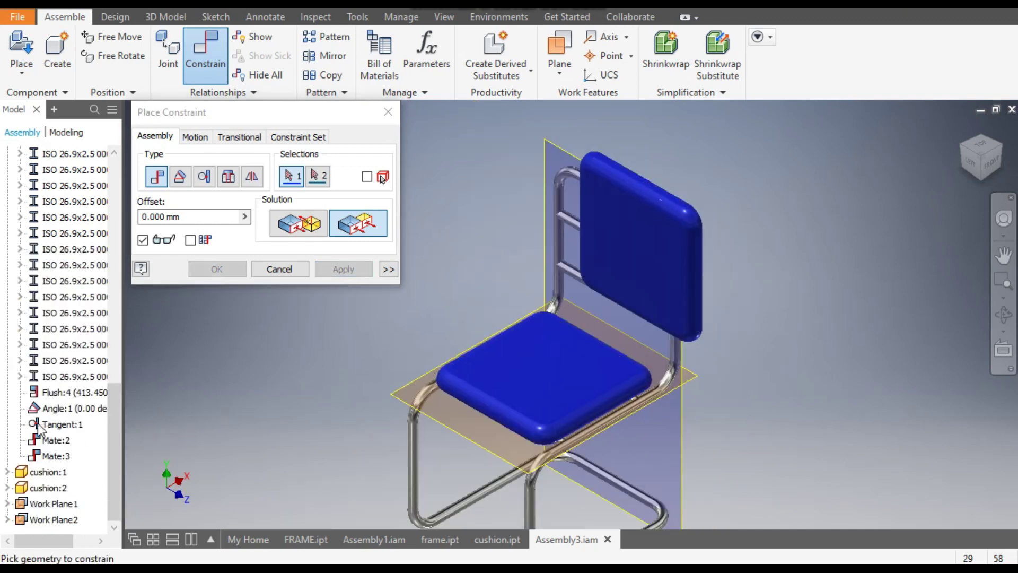
left_click(8, 487)
scroll(16, 485, "down", 1)
left_click(20, 472)
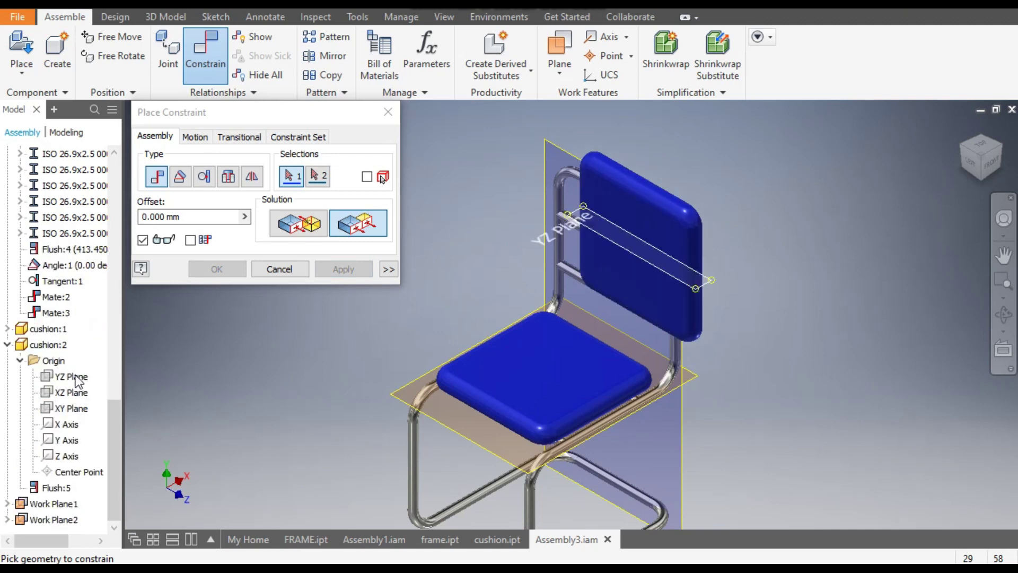
left_click(68, 412)
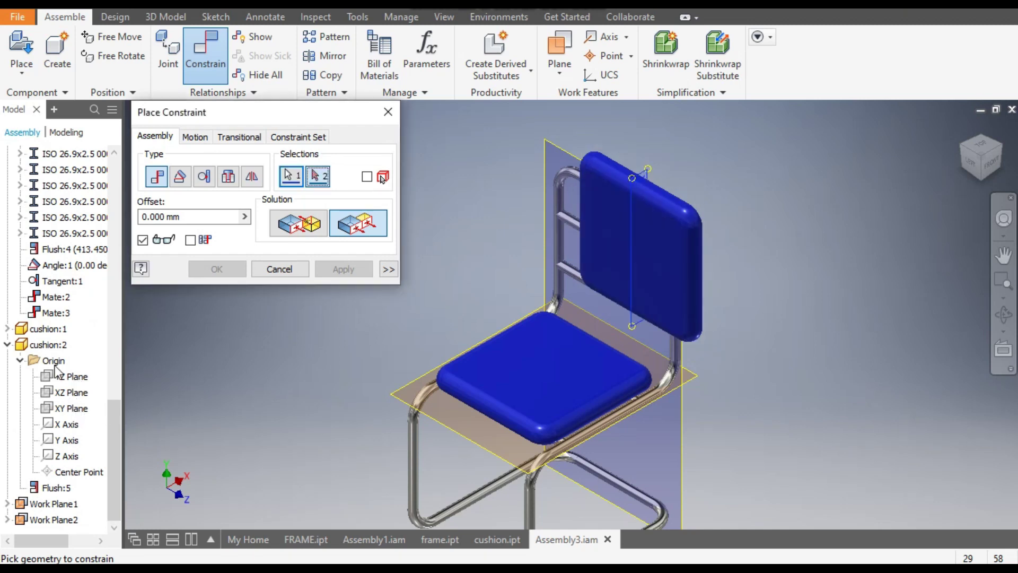
scroll(60, 378, "up", 4)
scroll(62, 380, "up", 7)
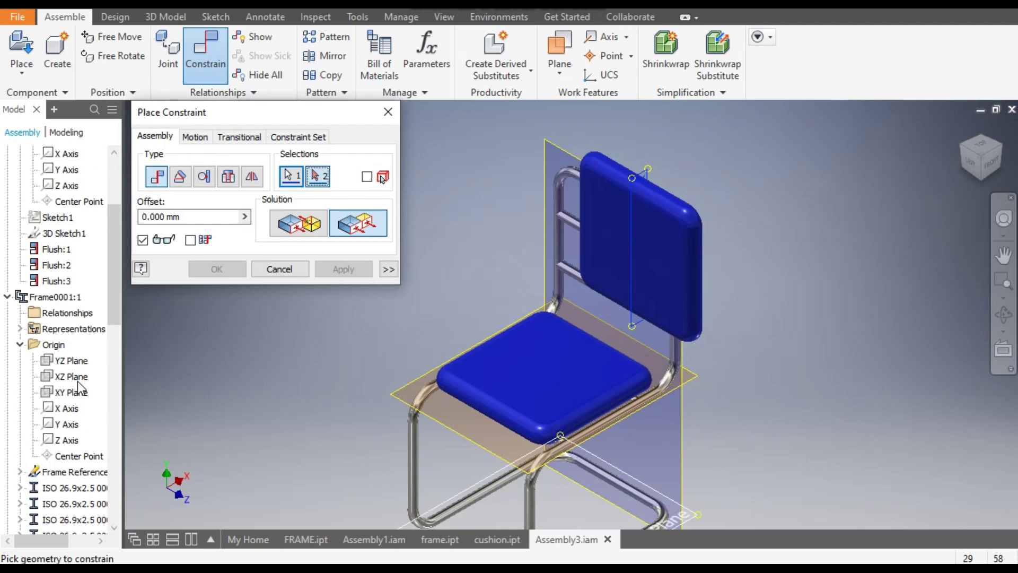
left_click(73, 399)
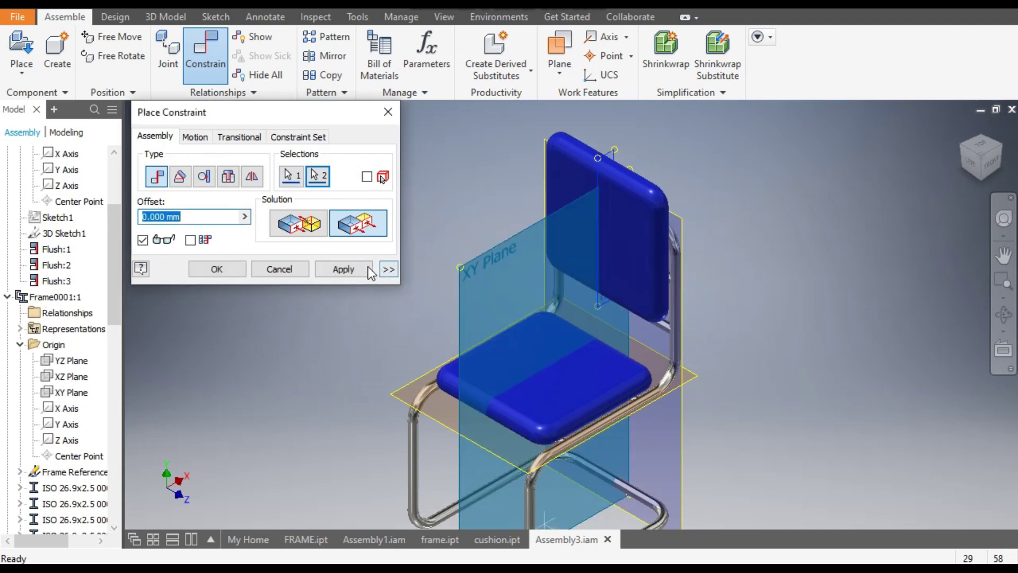
left_click(351, 273)
left_click(281, 268)
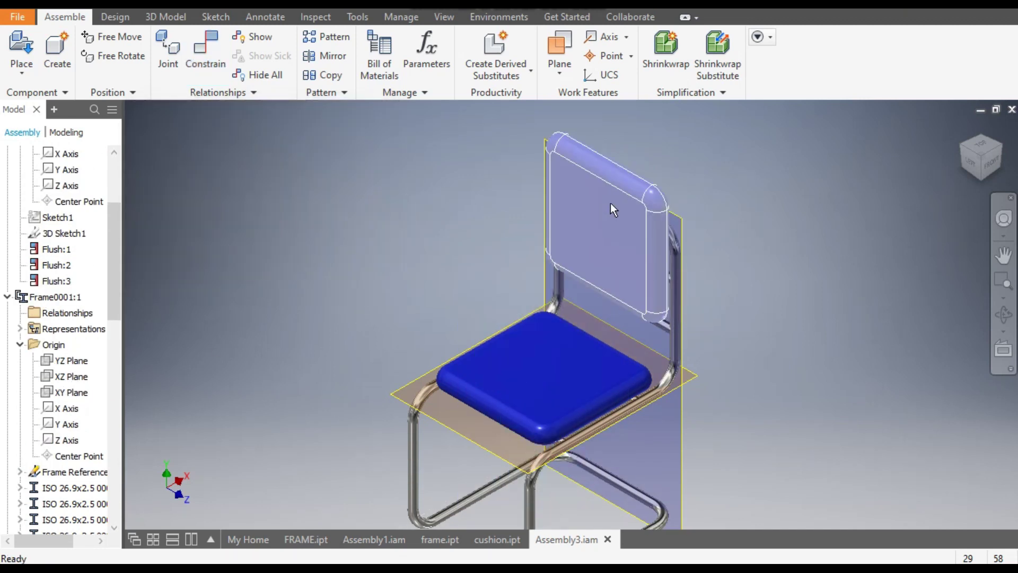
- Slide the backrest cushion down within the backrest tubes to just above the seat cushion, and ground it there
mouse_move(626, 243)
left_mouse_down()
mouse_move(637, 176)
mouse_move(641, 246)
left_mouse_up()
left_click(969, 168)
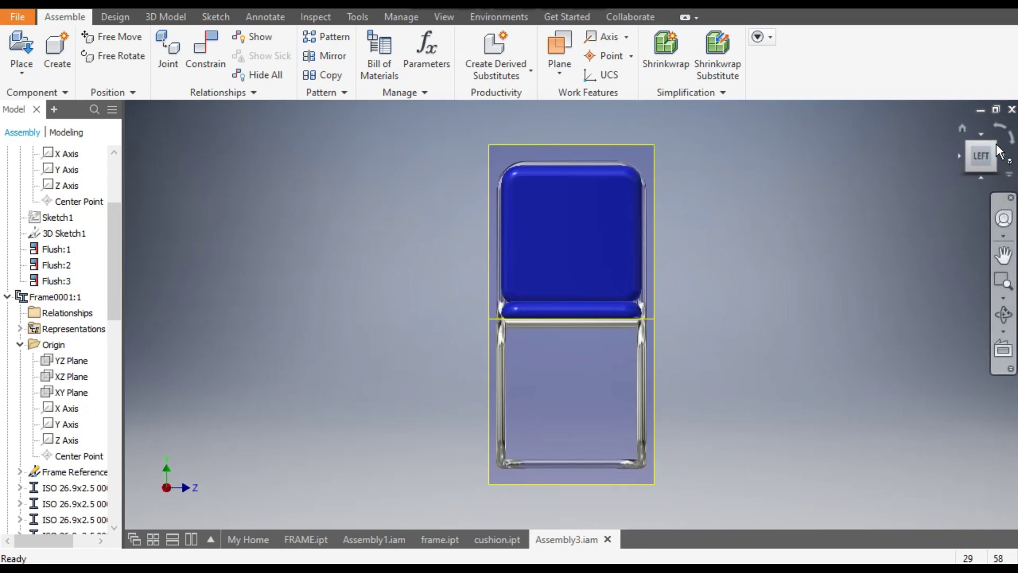
left_click(962, 128)
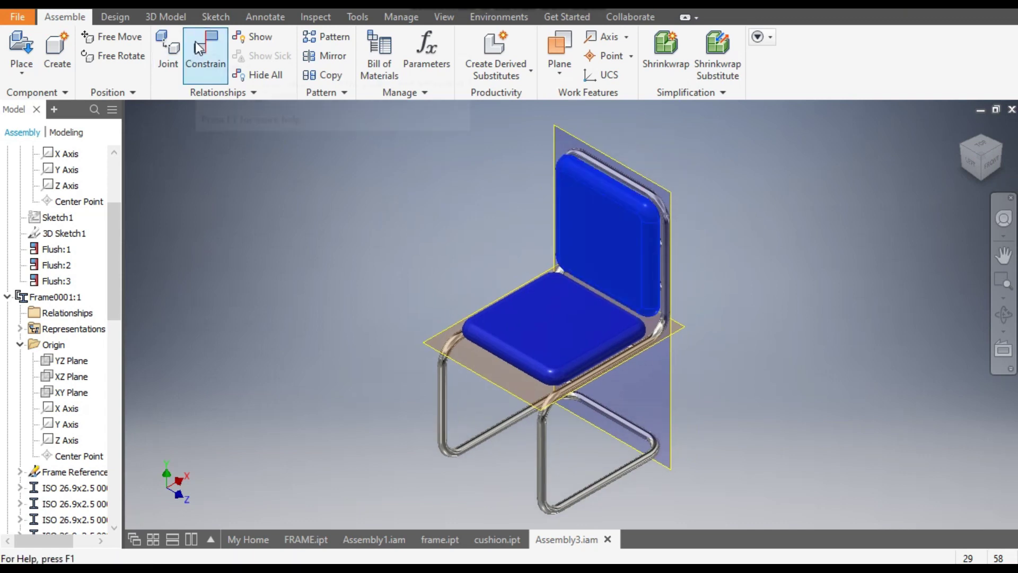
right_click(594, 230)
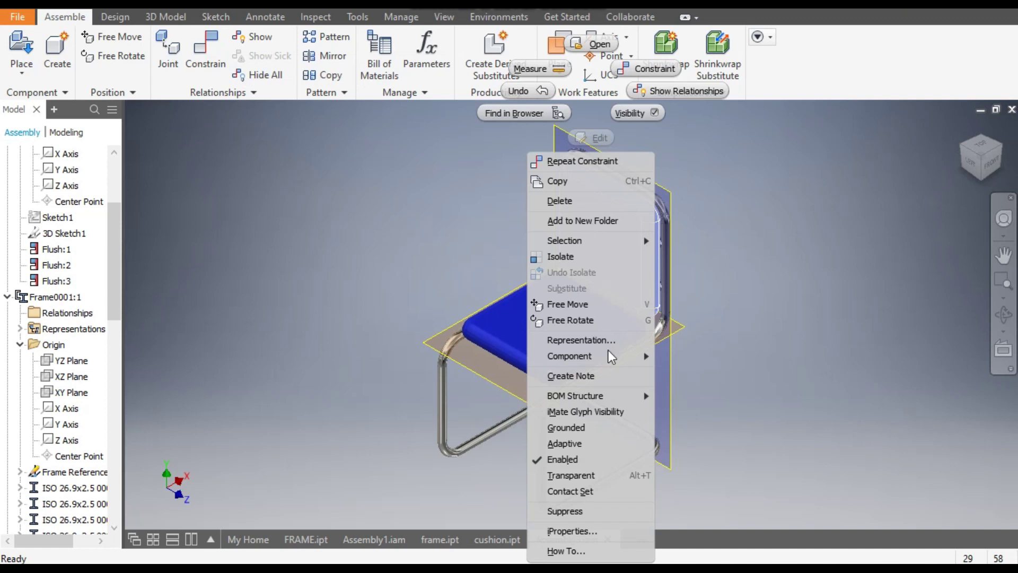
left_click(590, 429)
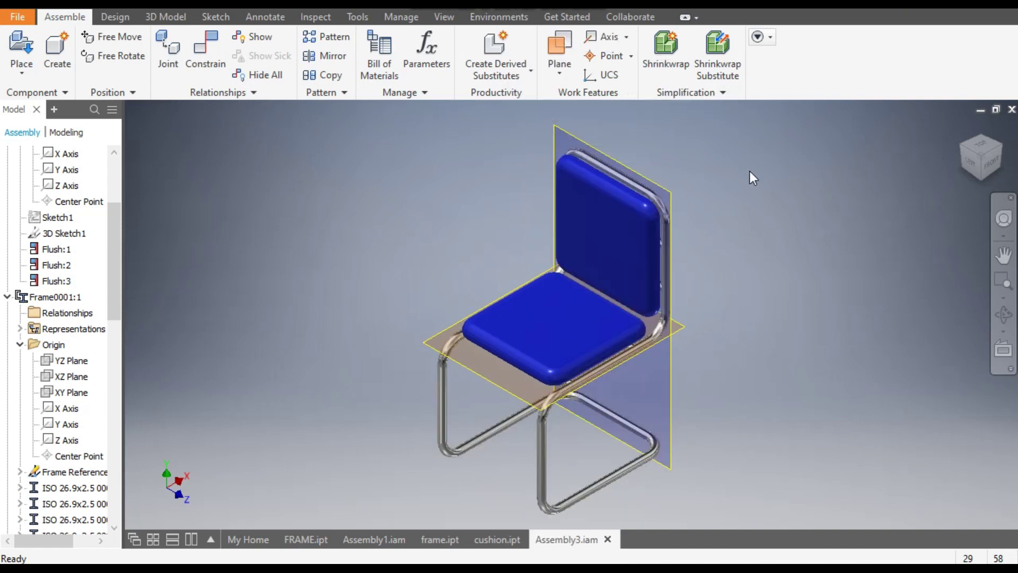
- Hide both Work Plane1 and Work Plane2 in the assembly
middle_click_drag(749, 173, 685, 226)
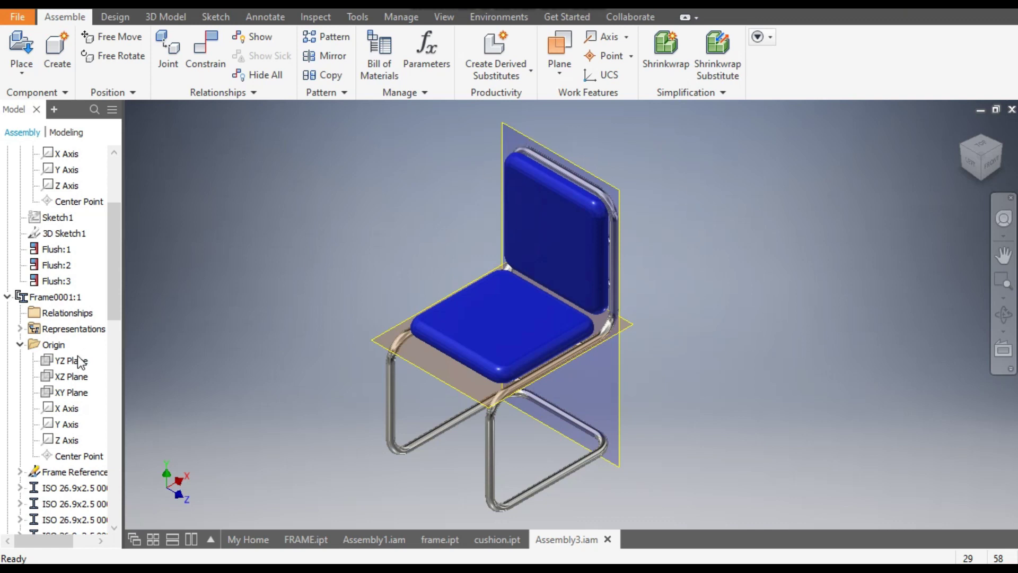
scroll(50, 344, "up", 3)
scroll(80, 397, "down", 10)
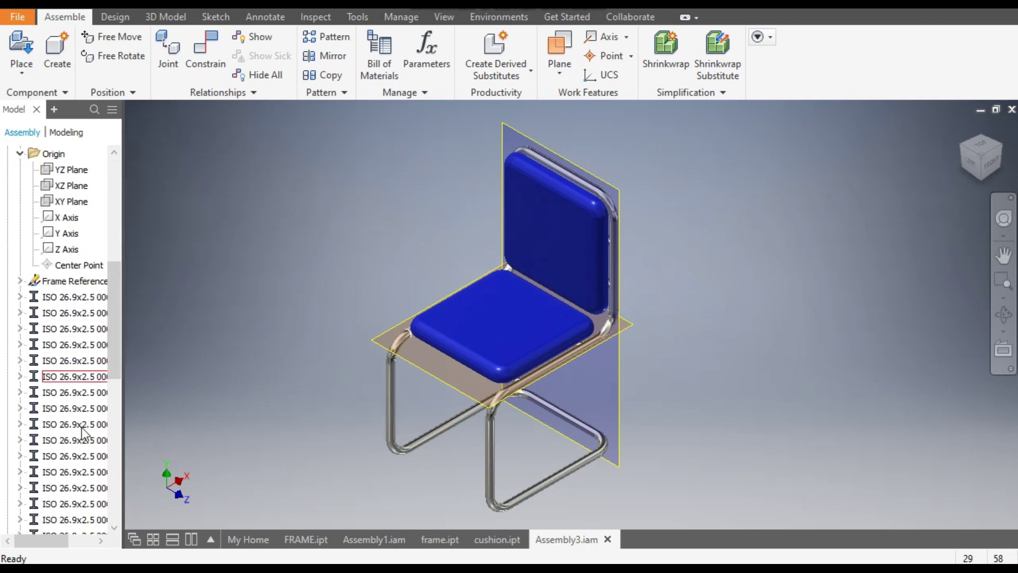
scroll(86, 425, "down", 3)
scroll(66, 472, "down", 1)
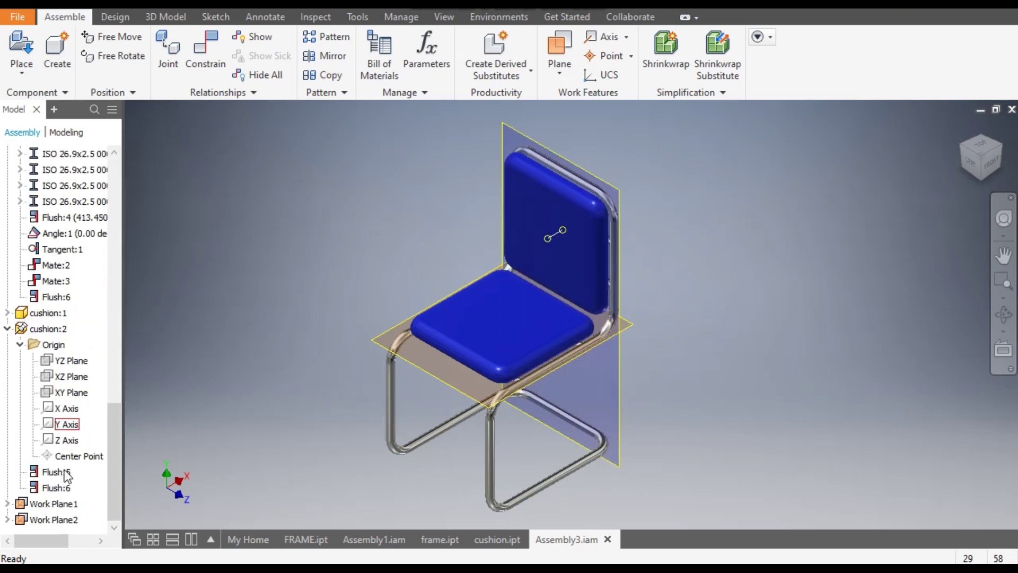
left_click(35, 507)
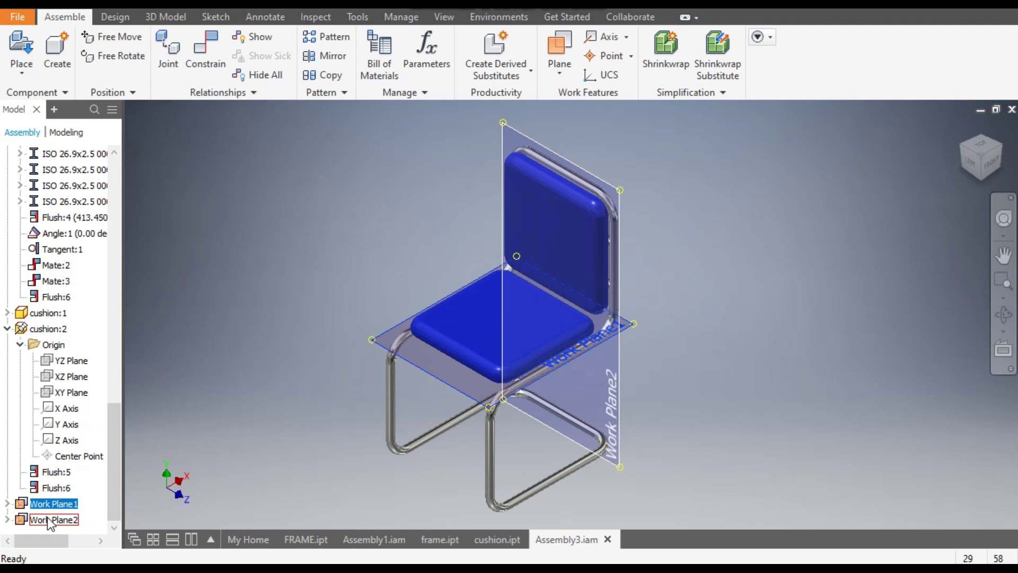
left_click(49, 521, "ctrl")
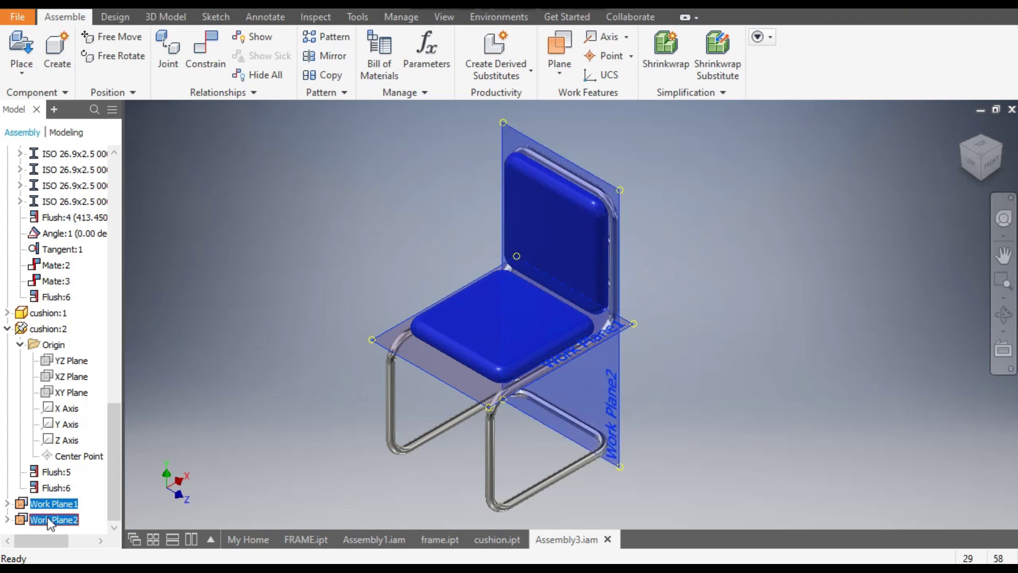
right_click(47, 517)
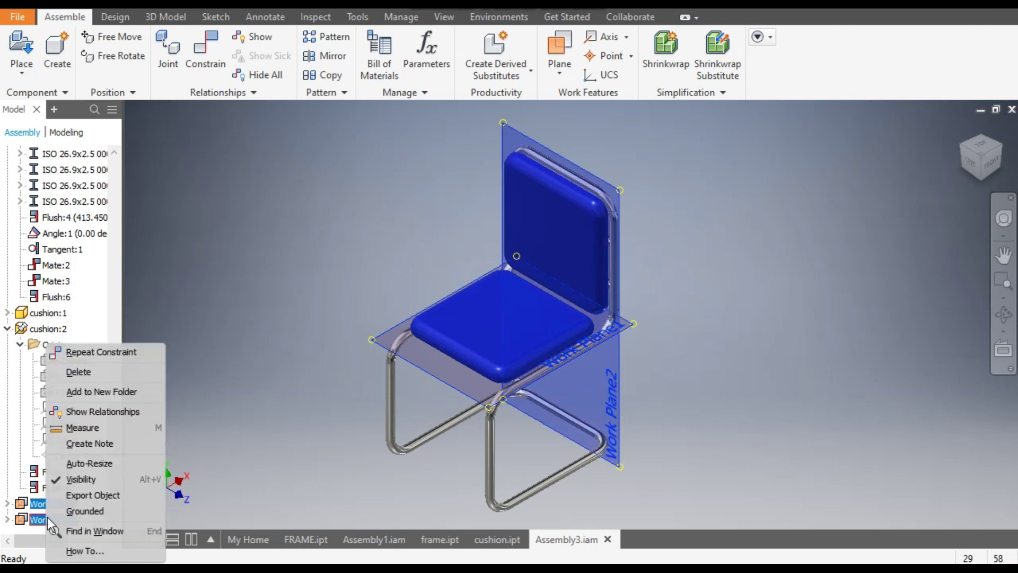
left_click(82, 480)
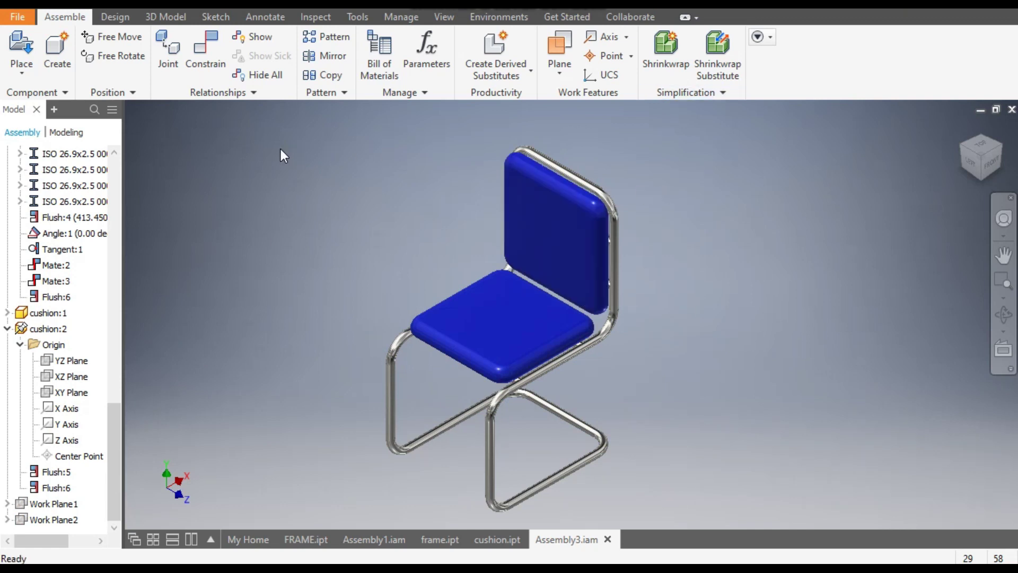
- Save Assembly3.iam together with all its dependent files
left_click(82, 10)
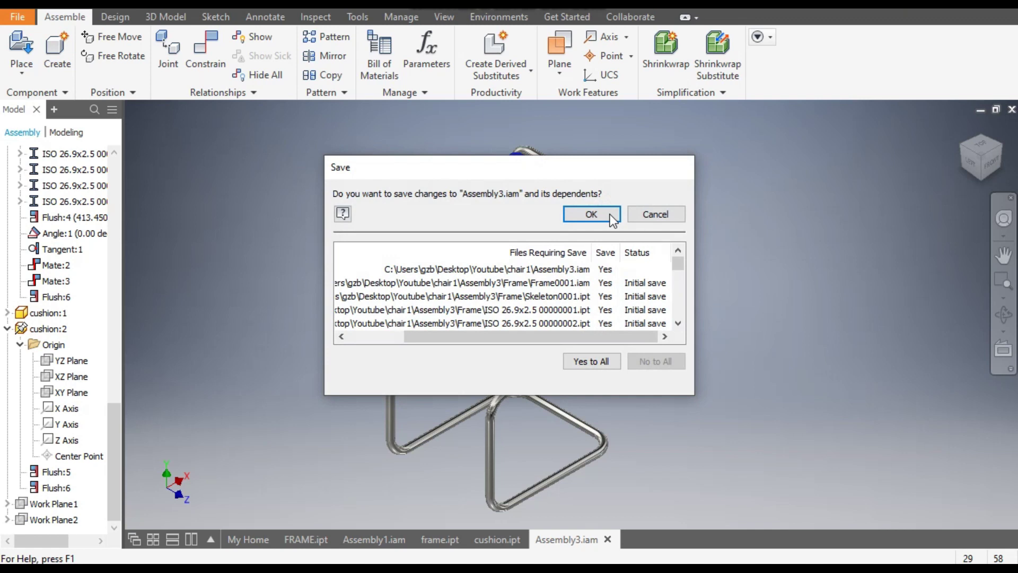
left_click(610, 215)
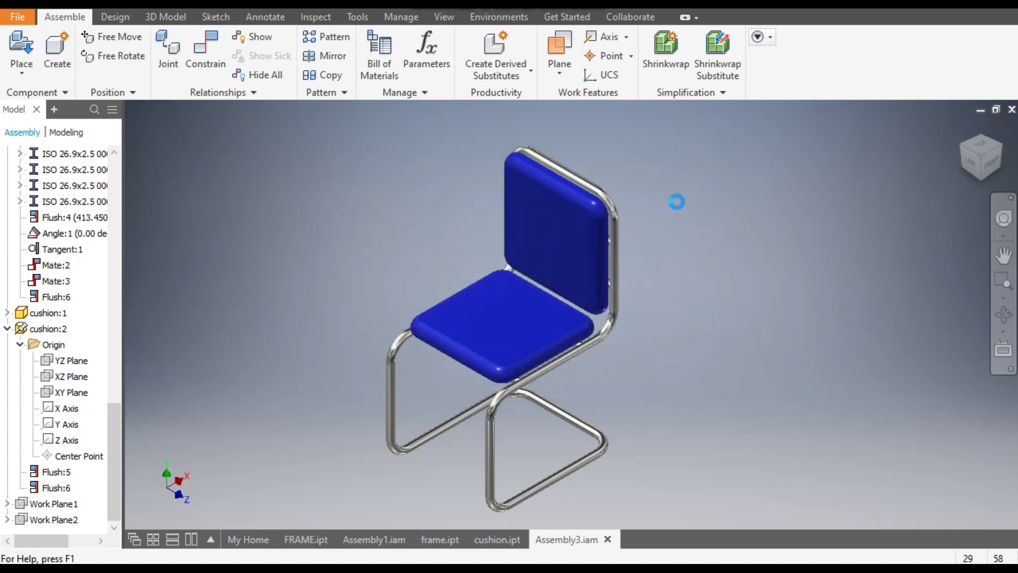